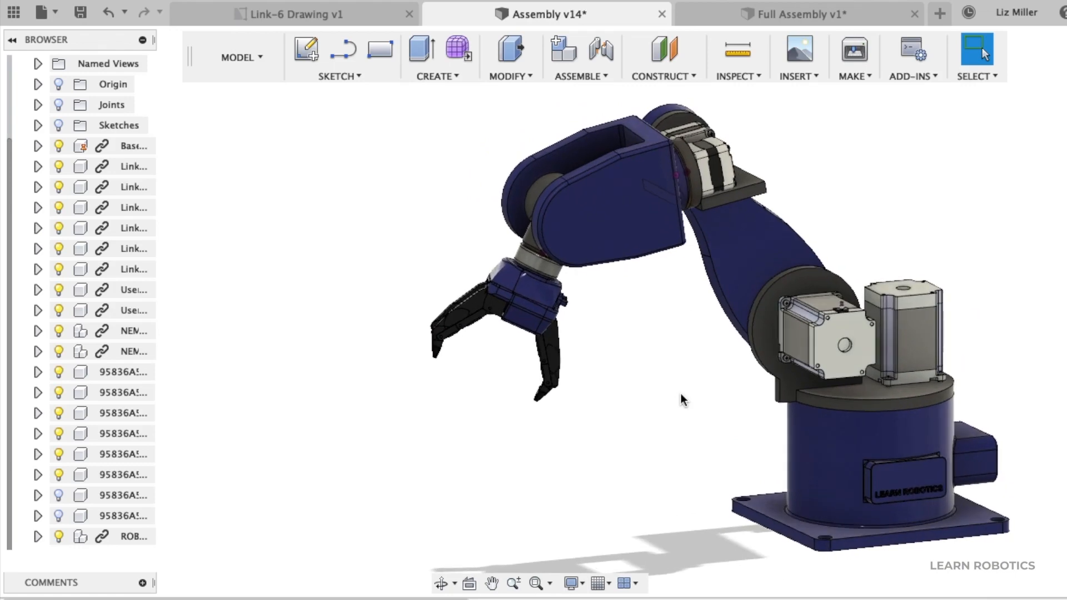
Switch to the Full Assembly design and display the Robot Arm project's files from the project list.
middle_click_drag(596, 400, 612, 425, "shift")
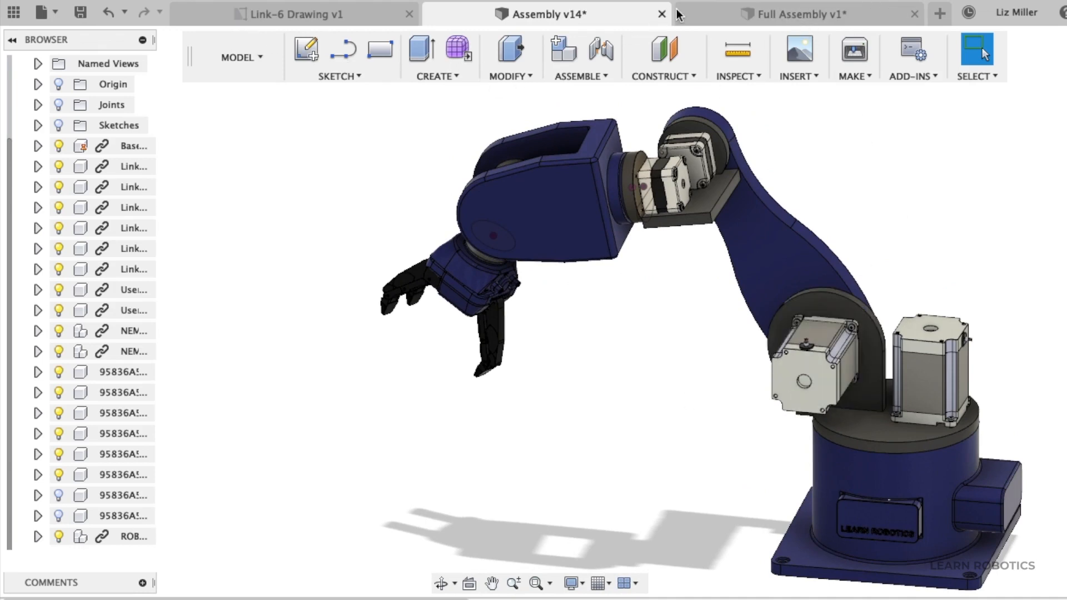
left_click(703, 12)
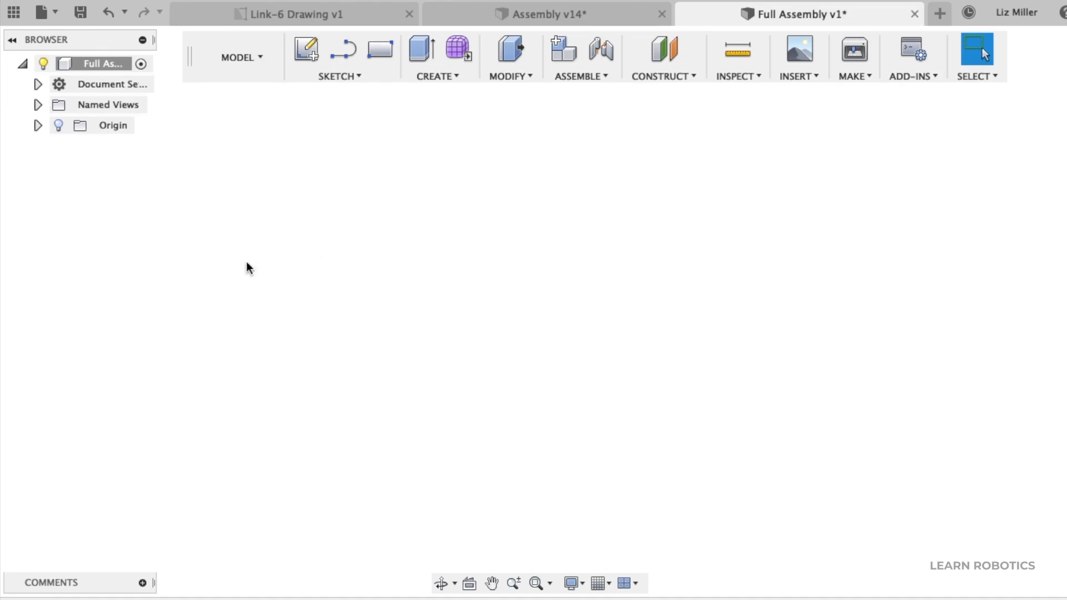
left_click(12, 19)
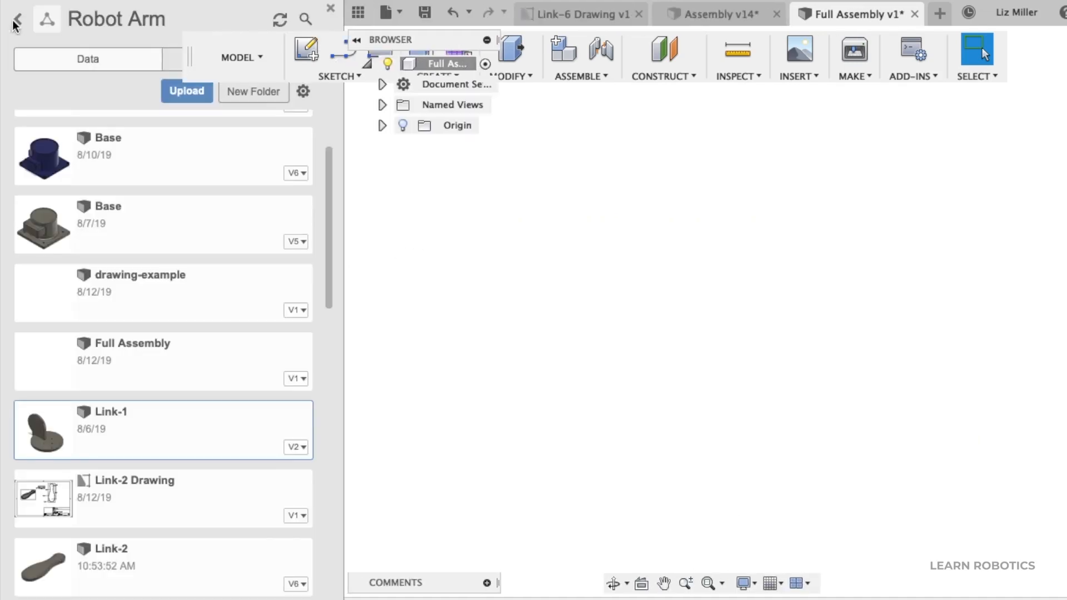
left_click(17, 21)
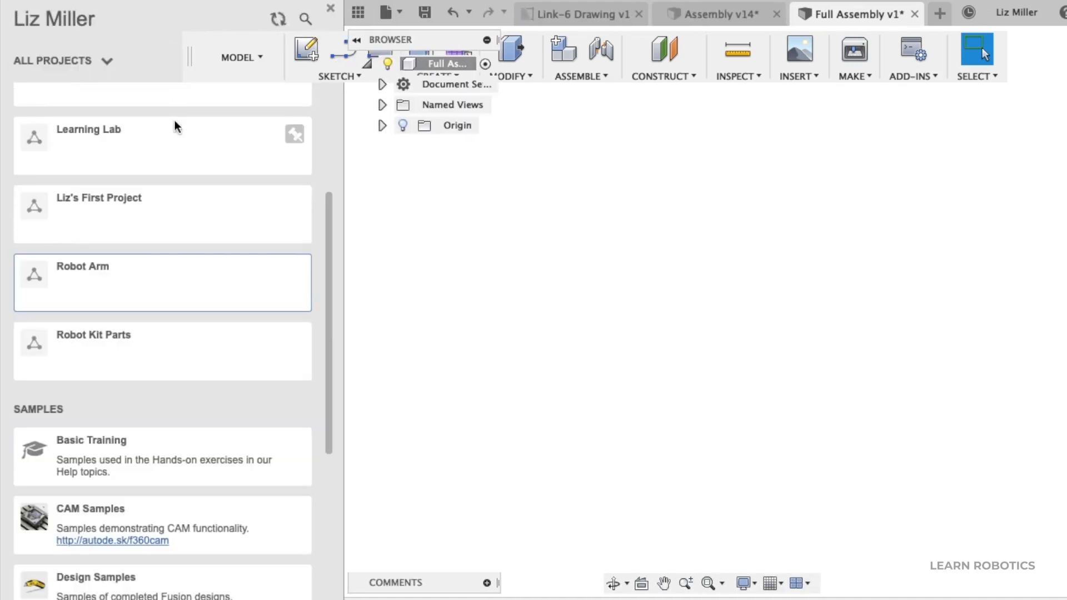
scroll(178, 329, "up", 5)
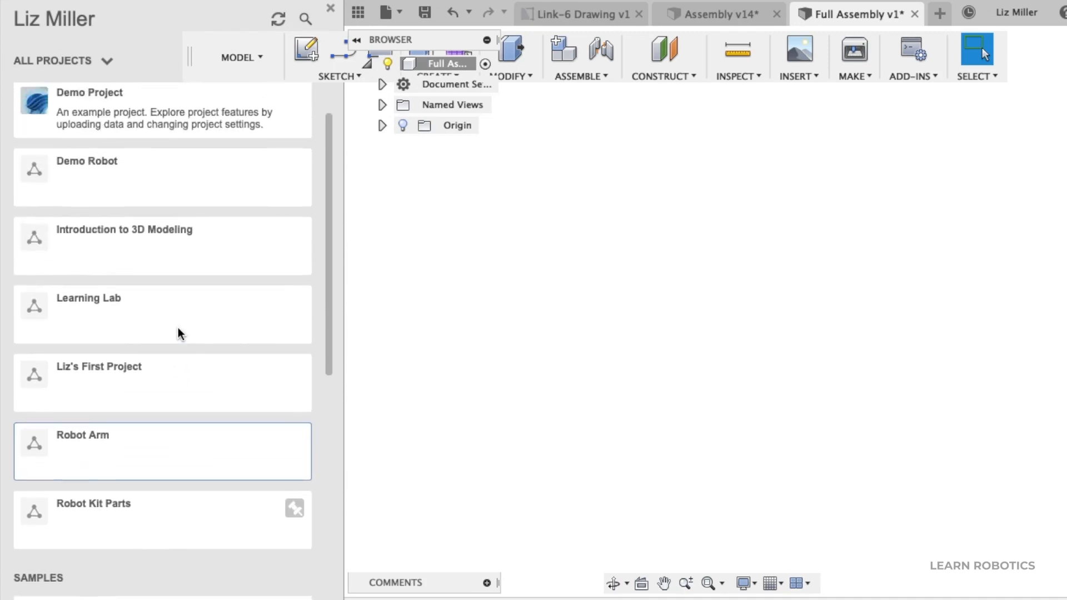
scroll(178, 328, "down", 15)
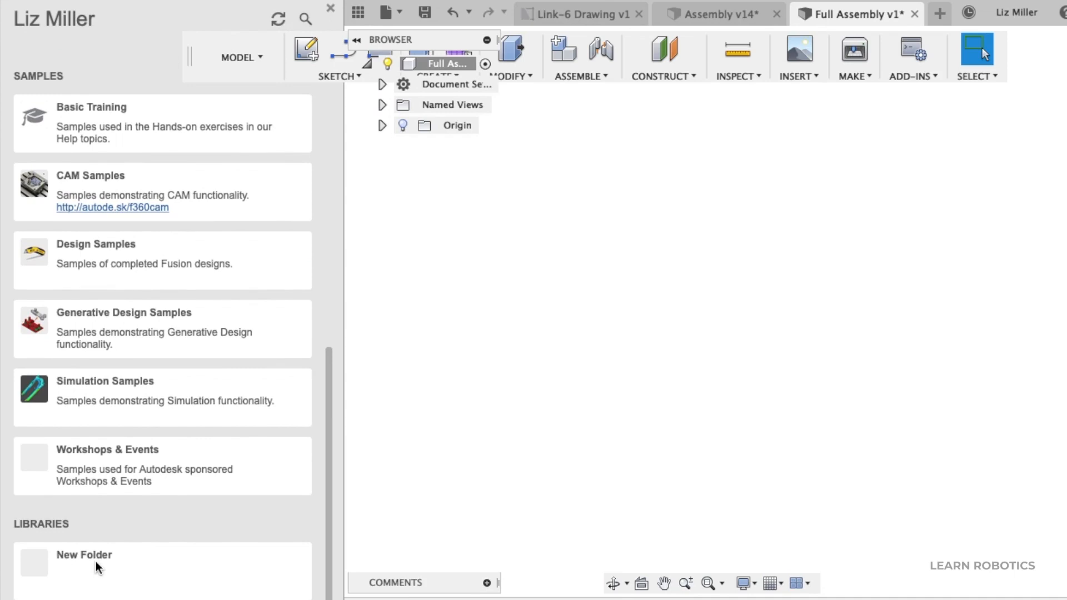
scroll(95, 561, "up", 10)
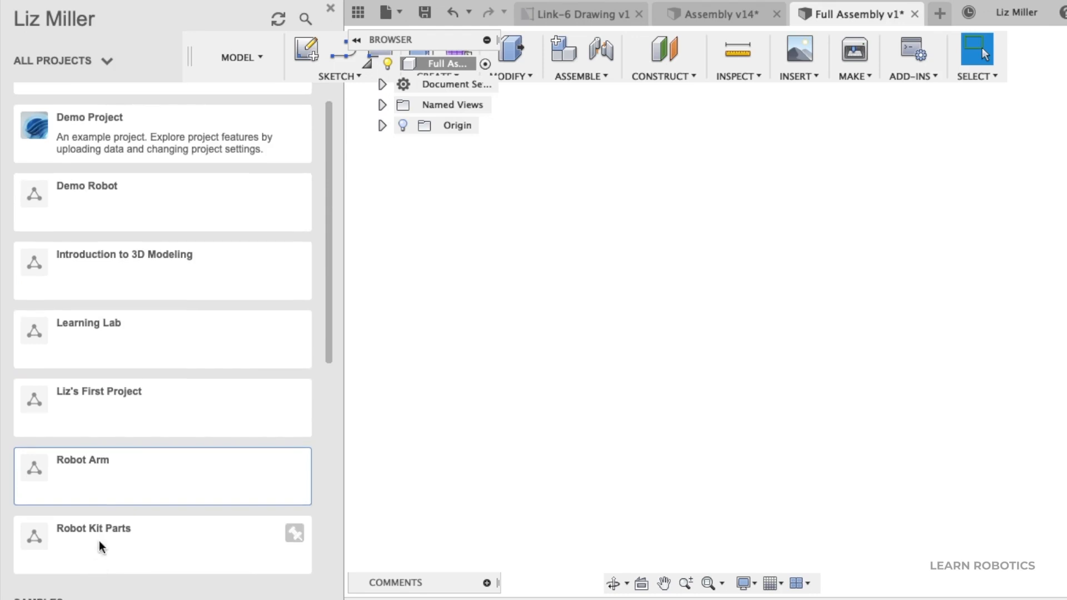
left_click(118, 472)
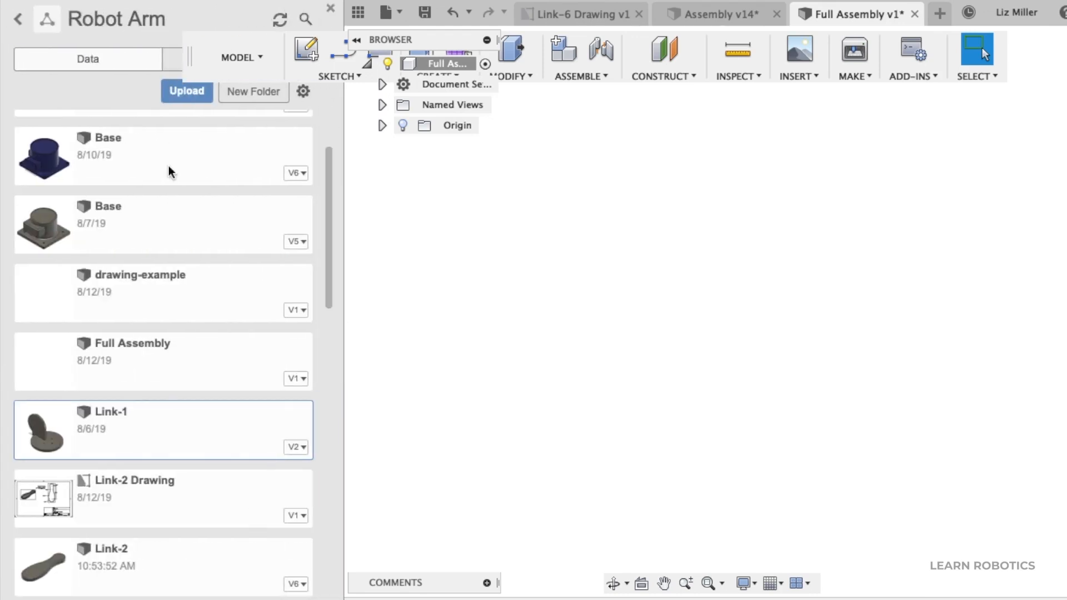
scroll(218, 262, "up", 3)
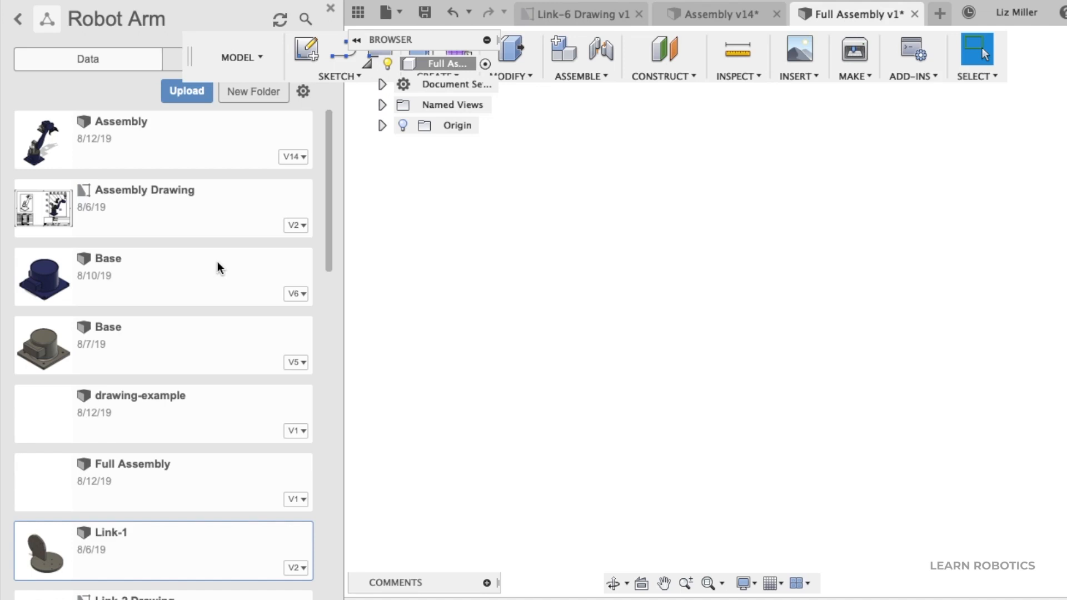
Insert the blue Base part (V6) into the current design and place it with a Y distance of -25 mm.
left_click(201, 286)
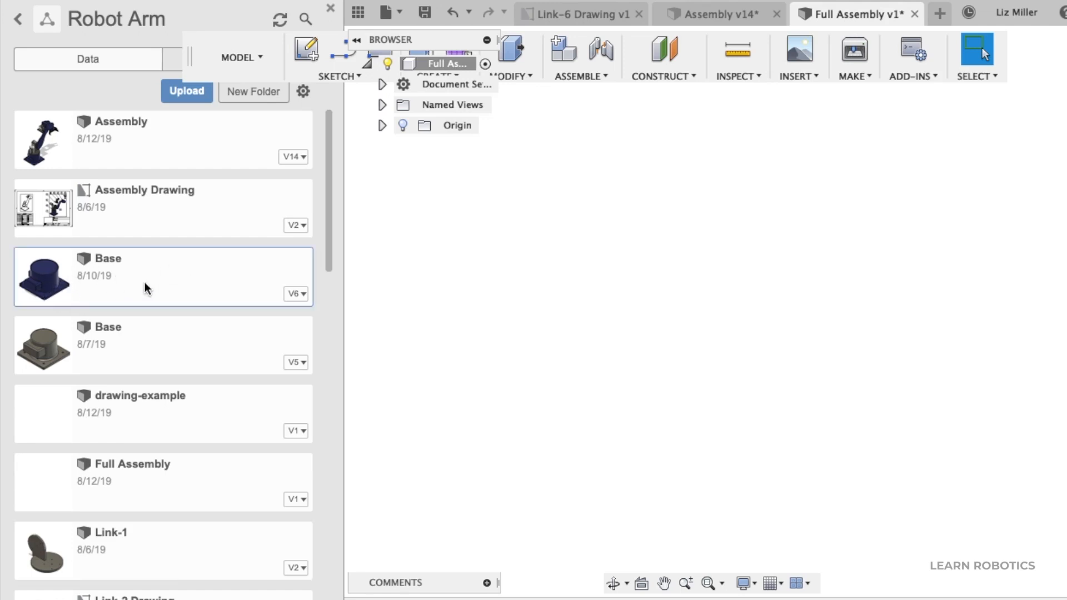
right_click(187, 286)
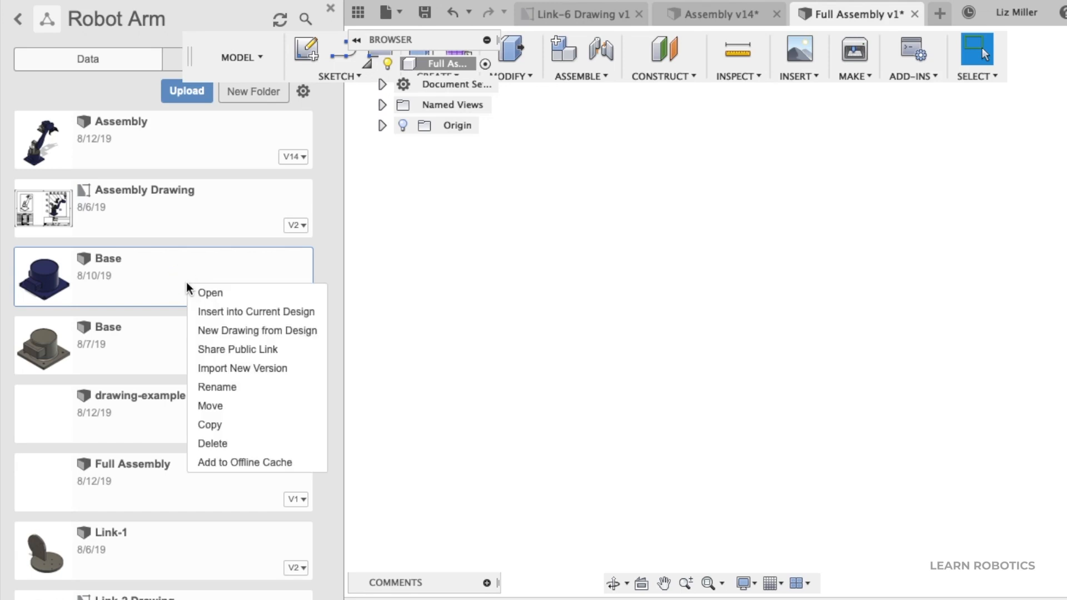
left_click(258, 311)
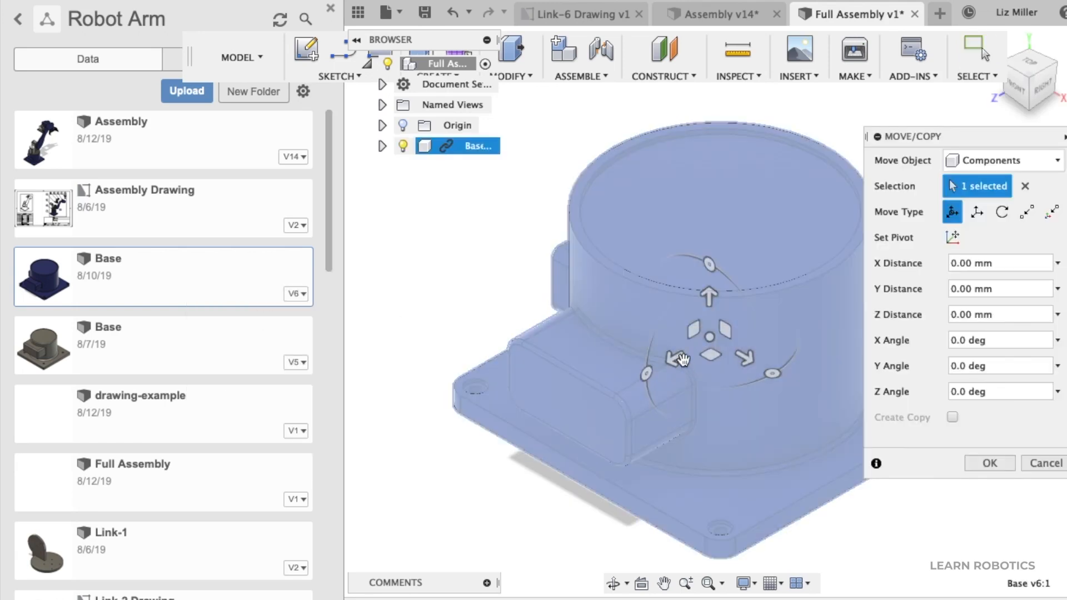
mouse_move(682, 353)
left_mouse_down()
mouse_move(649, 369)
mouse_move(688, 348)
mouse_move(674, 365)
left_mouse_up()
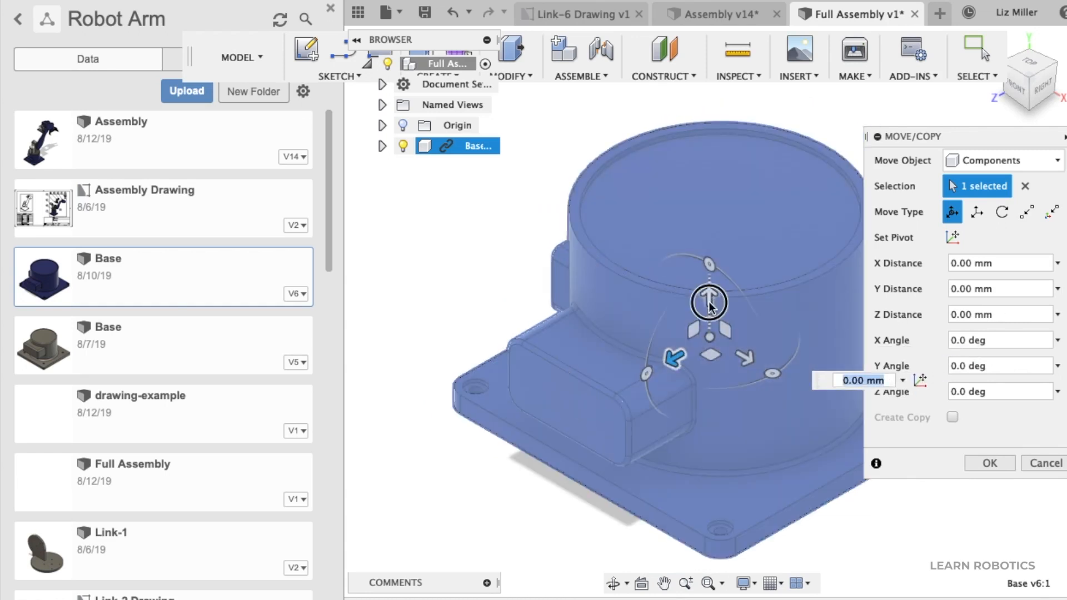
mouse_move(707, 302)
left_mouse_down()
mouse_move(709, 272)
mouse_move(709, 302)
left_mouse_up()
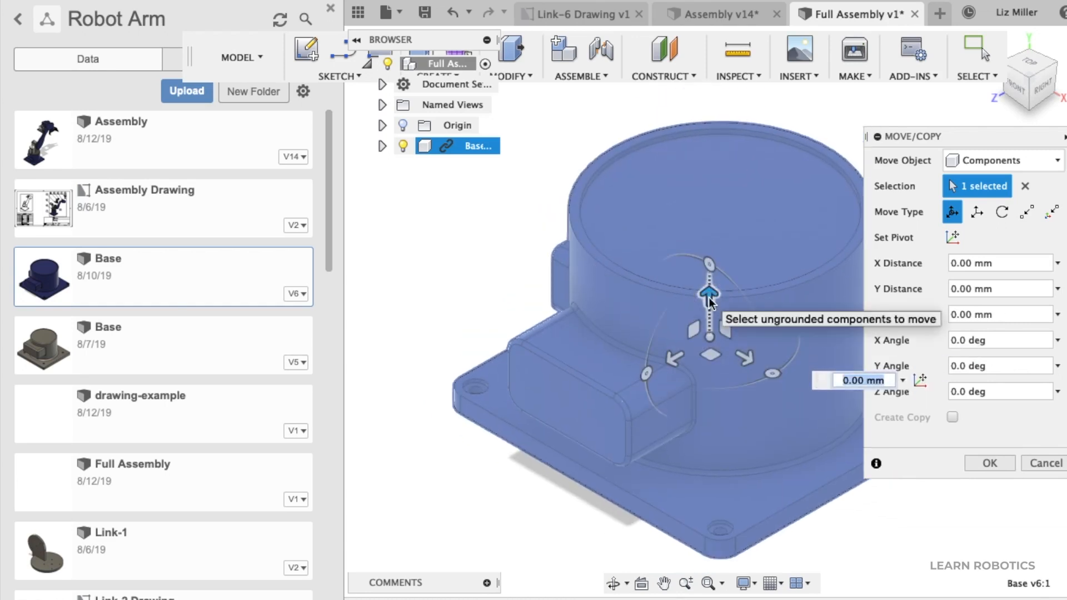
left_click_drag(704, 237, 701, 272)
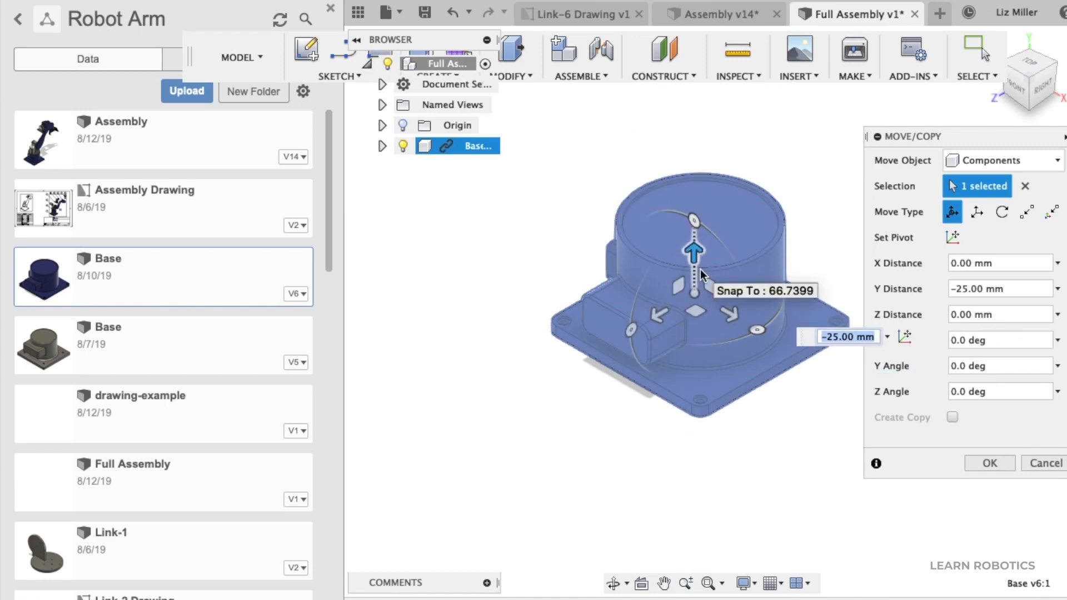
key("Return")
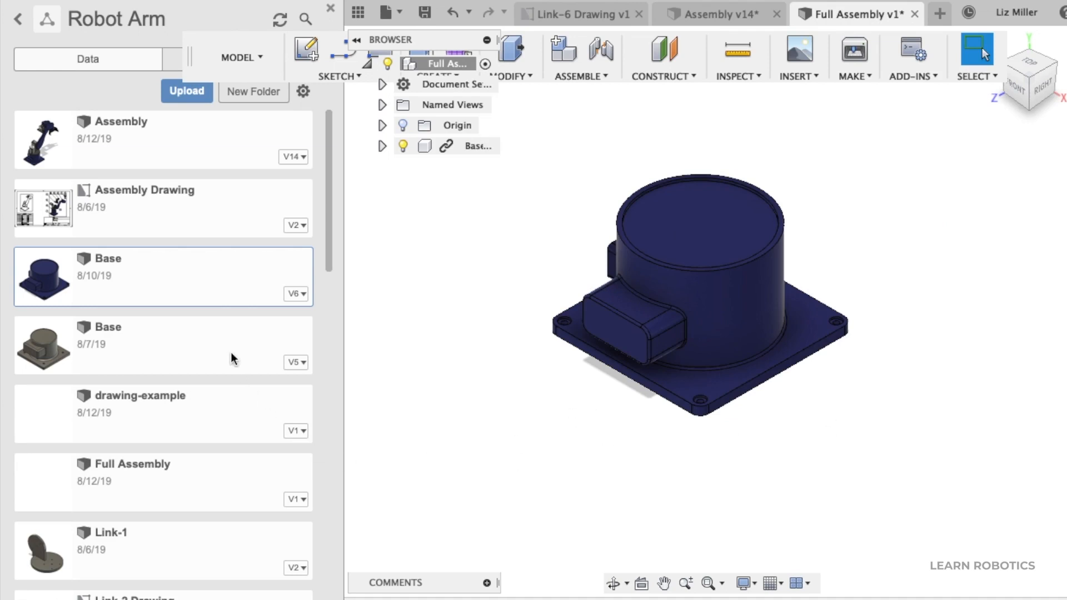
Insert Link-1 into the current design and move it 140 mm along Y and 230 mm along Z, away from the base.
scroll(232, 351, "down", 5)
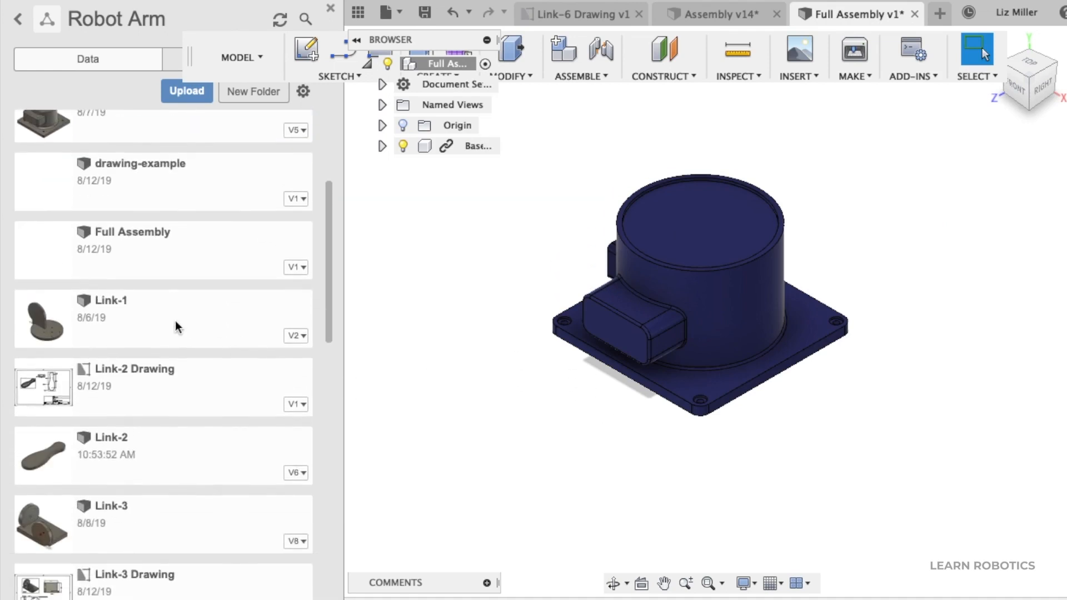
left_click(175, 321)
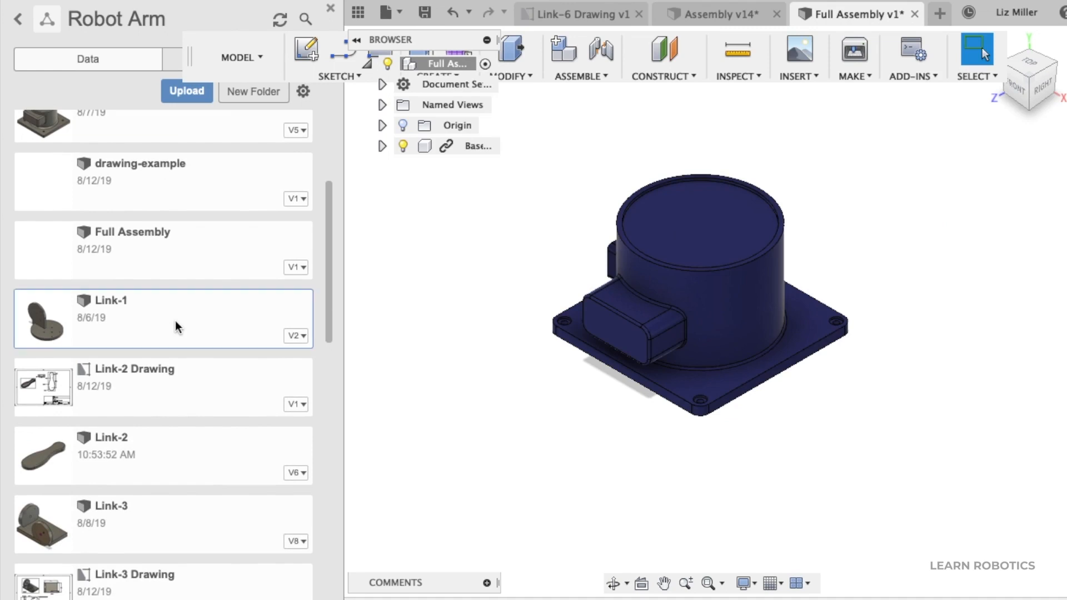
right_click(175, 322)
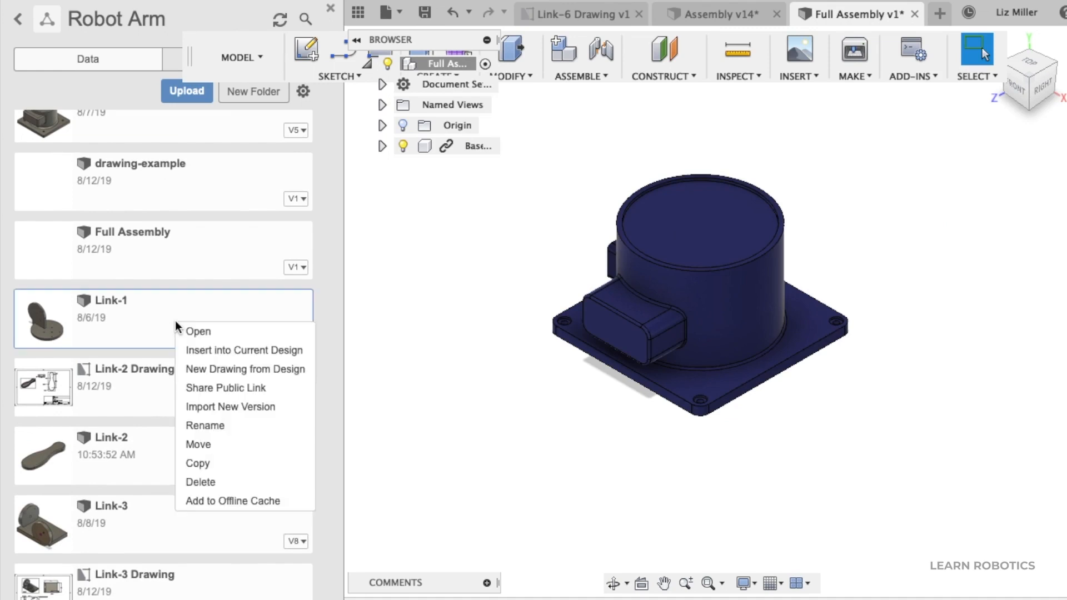
left_click(205, 352)
left_click_drag(704, 206, 707, 76)
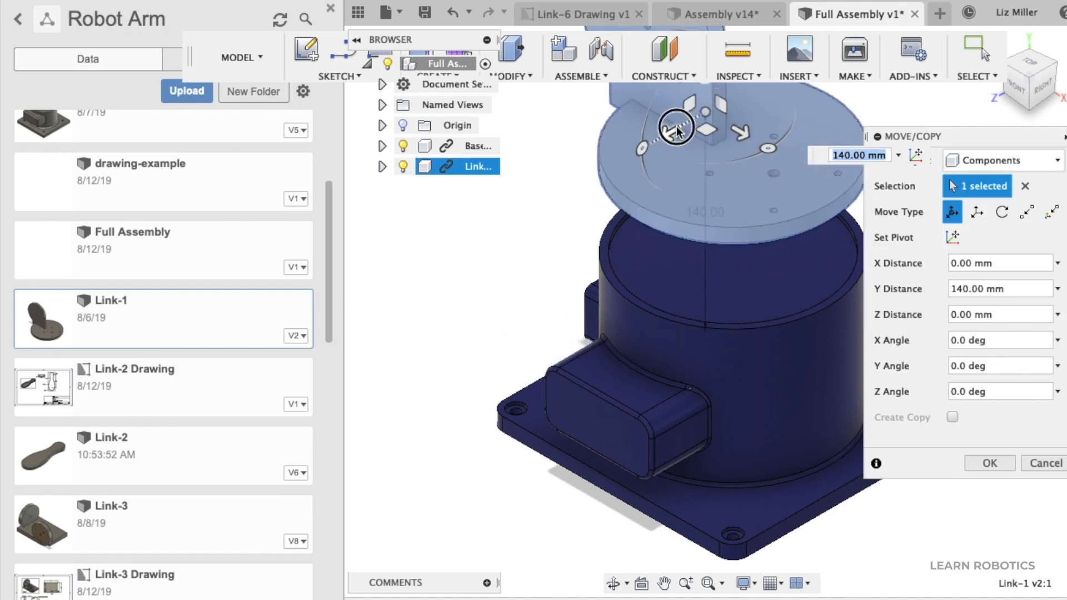
left_click_drag(670, 131, 356, 311)
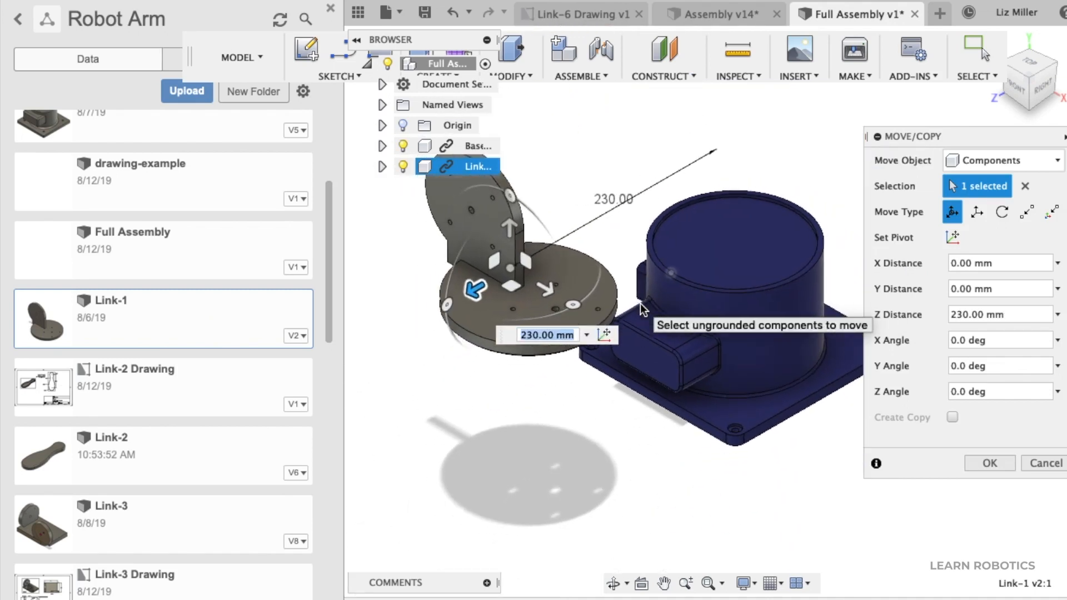
key("Return")
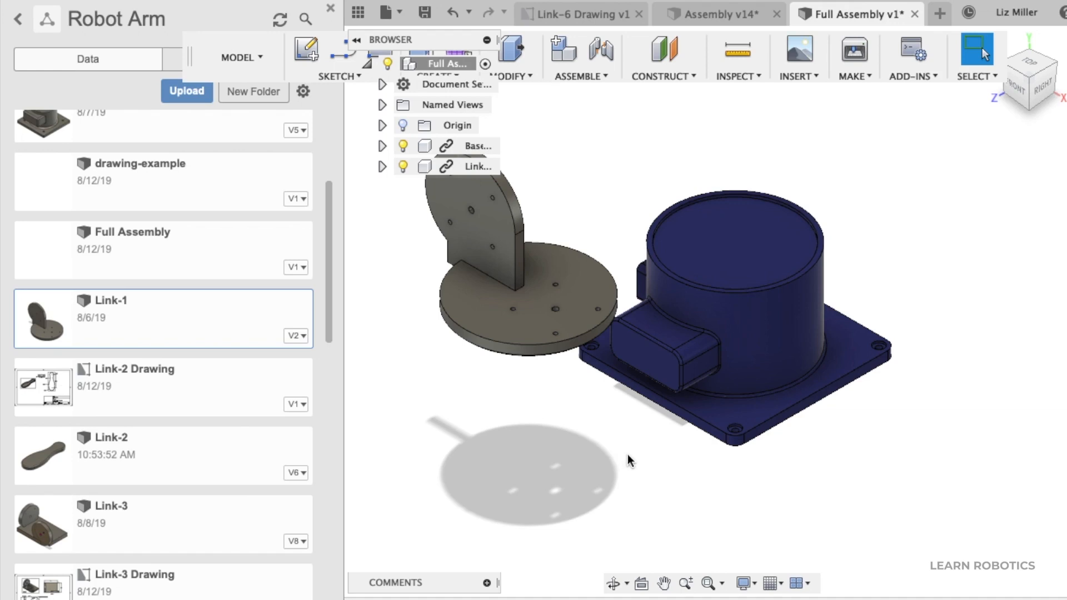
Set up a revolute joint from the circular edge on the underside of Link-1's disc to the upper circular rim of the base.
key("j")
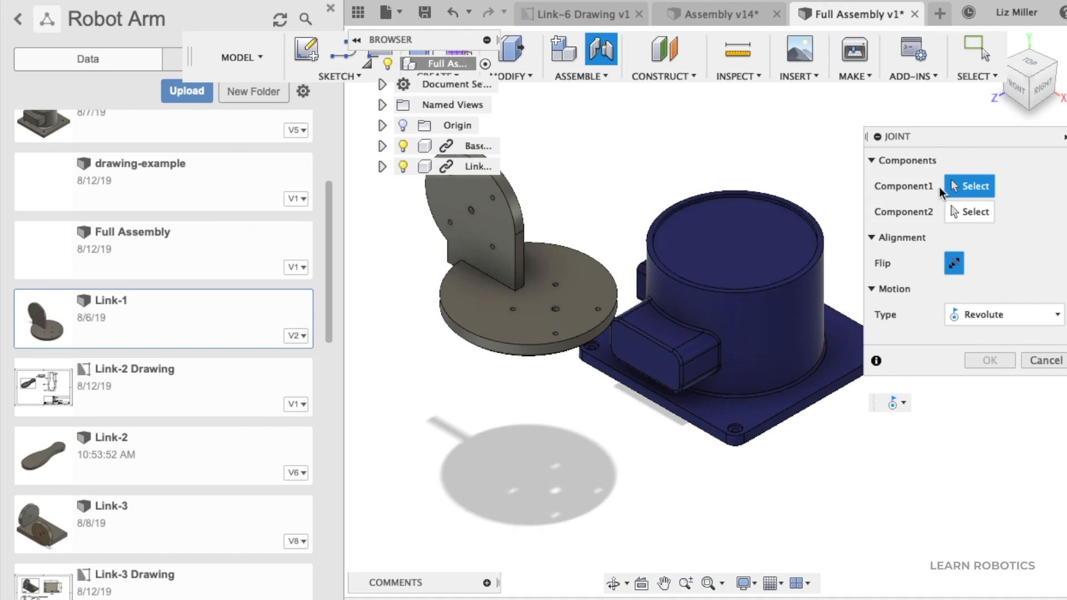
middle_click_drag(594, 523, 614, 393, "shift")
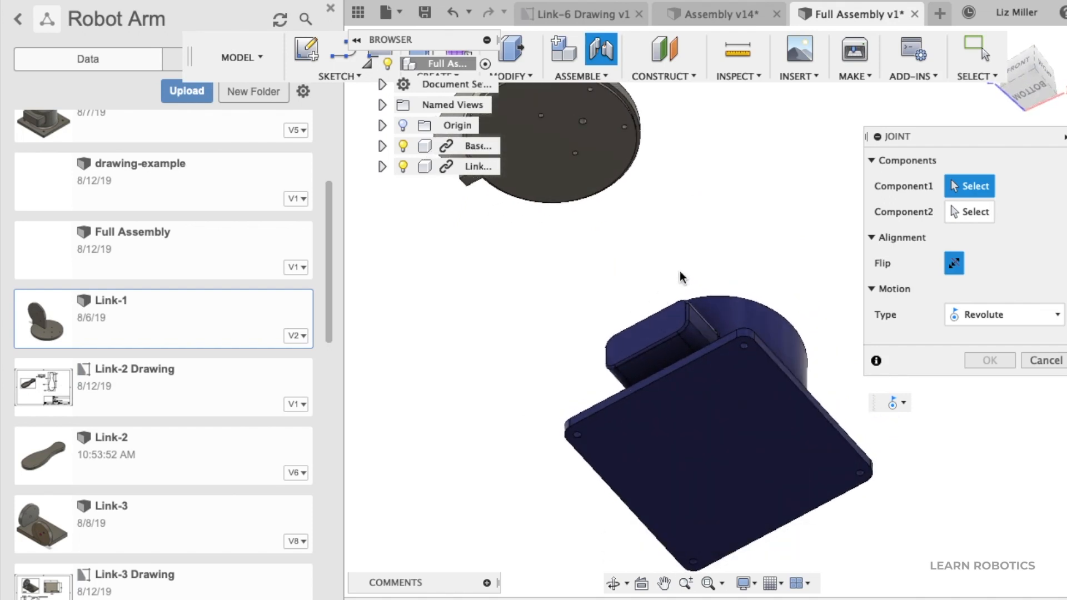
middle_click_drag(587, 342, 587, 342, "shift")
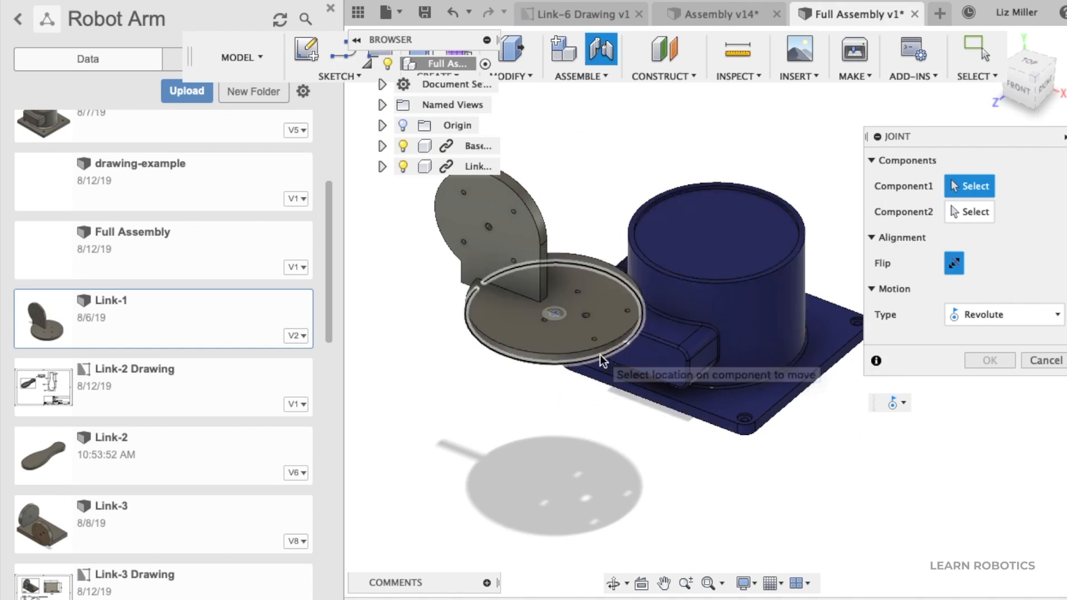
middle_click_drag(561, 389, 562, 417, "shift")
scroll(568, 122, "down", 1)
scroll(569, 122, "up", 3)
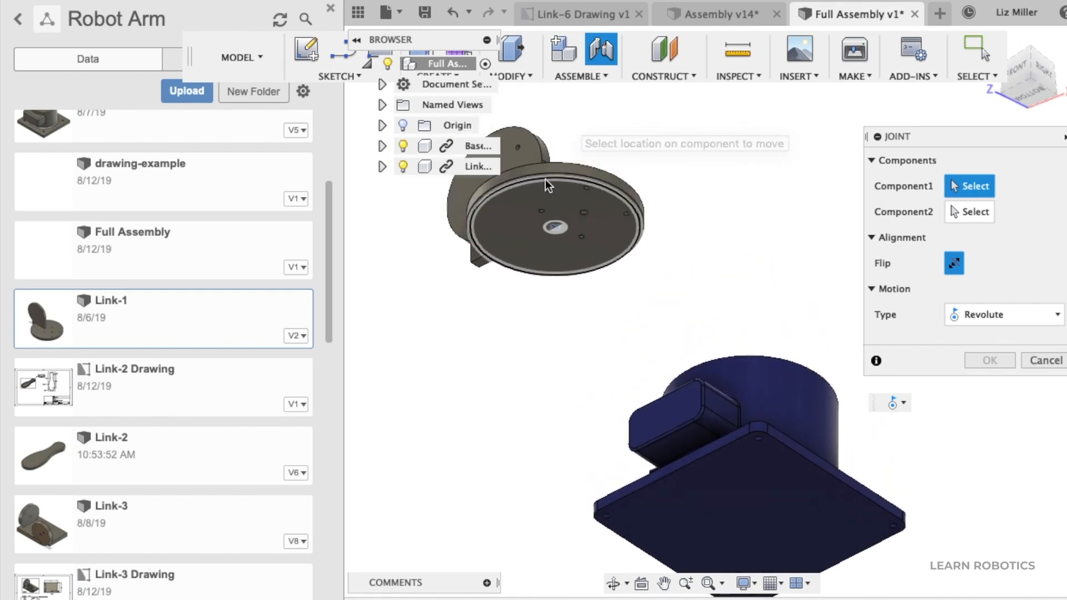
scroll(544, 209, "up", 2)
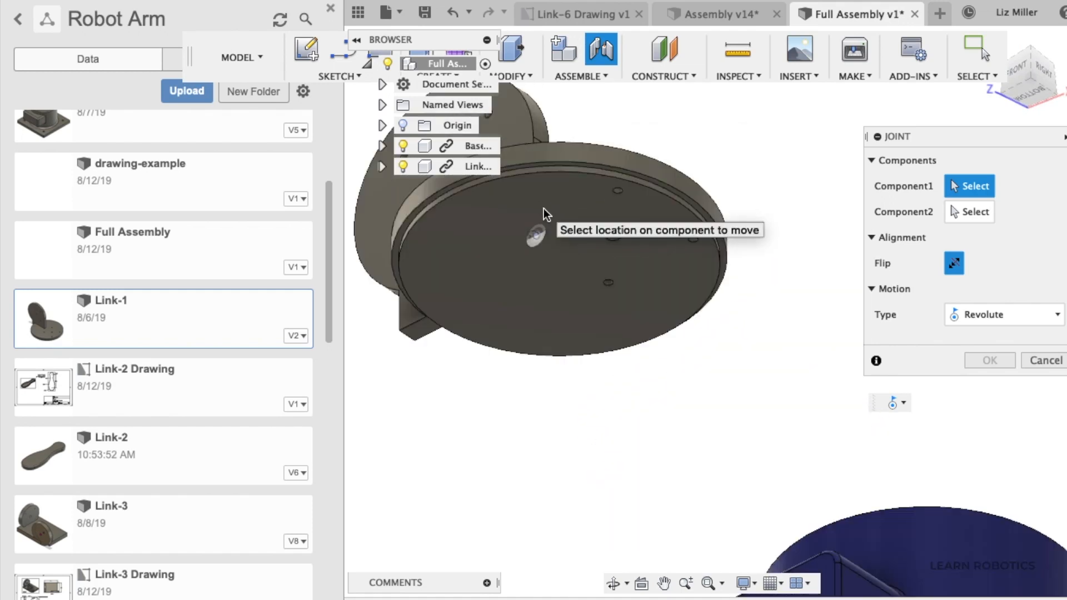
left_click(570, 162)
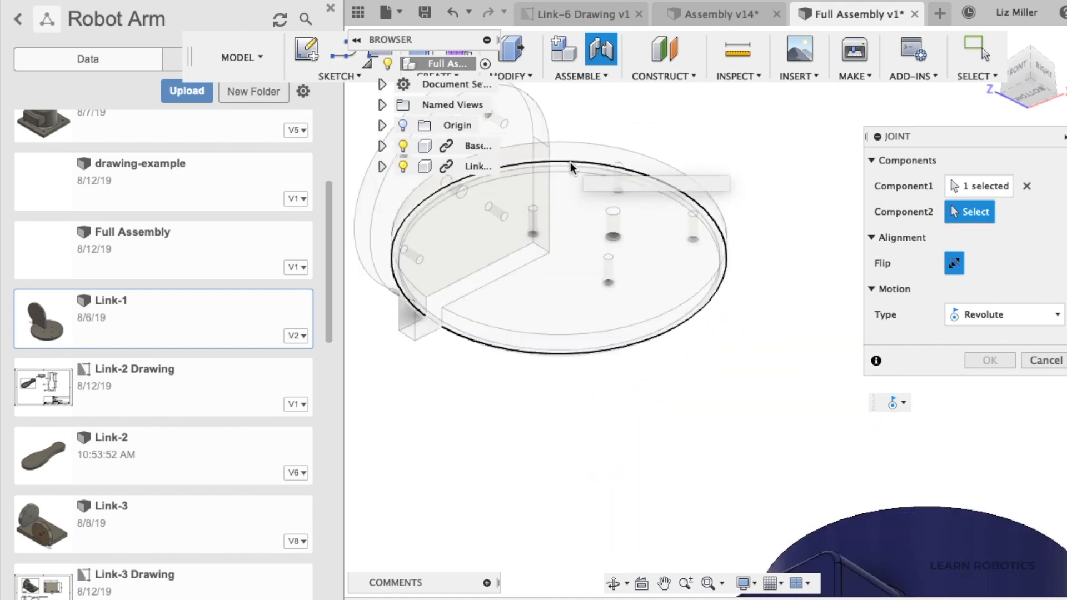
scroll(791, 300, "down", 5, "shift")
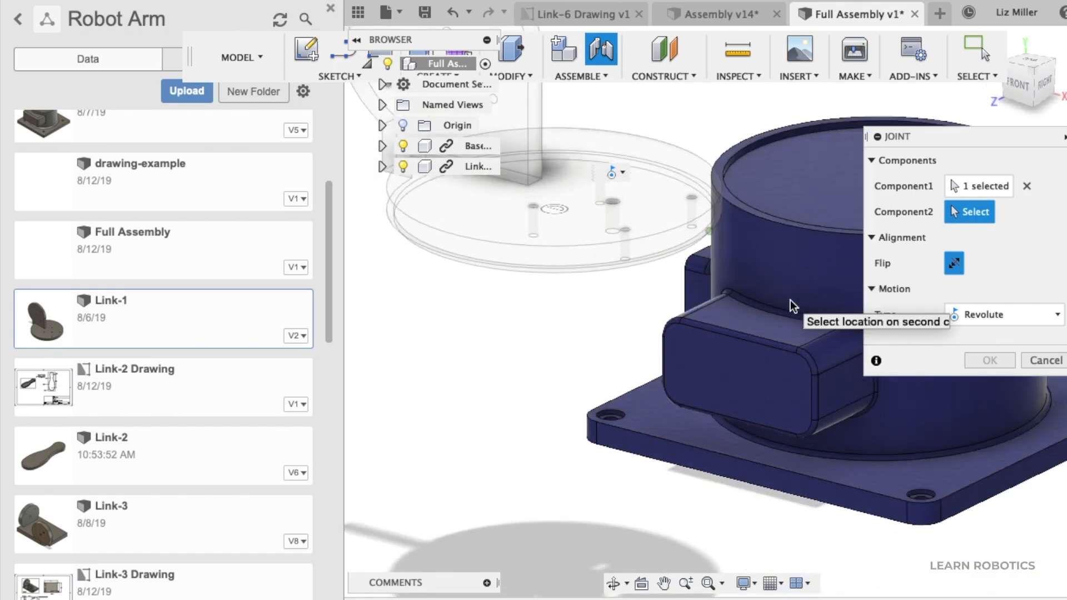
left_click(738, 153)
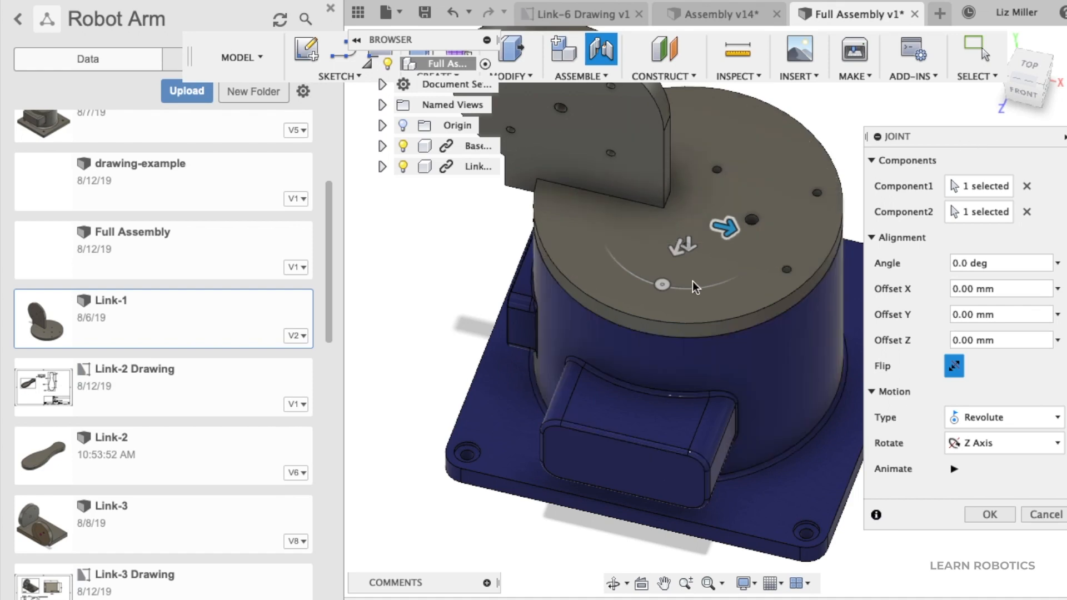
Try joint alignment angles of -15 and -5 degrees, return the angle to 0 degrees, and accept the revolute joint.
left_click_drag(662, 285, 685, 287)
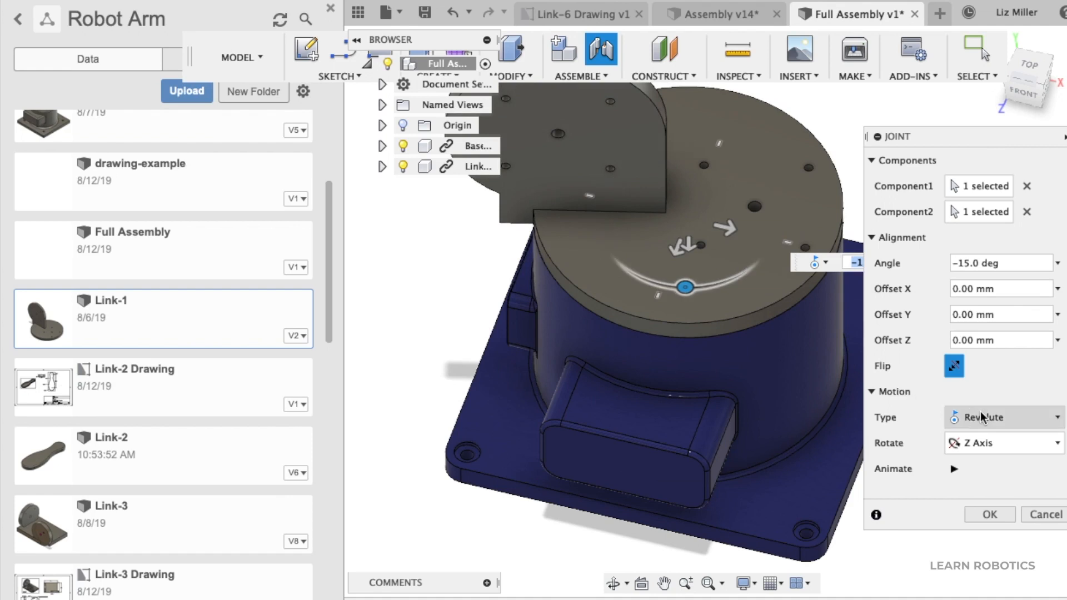
type("-5")
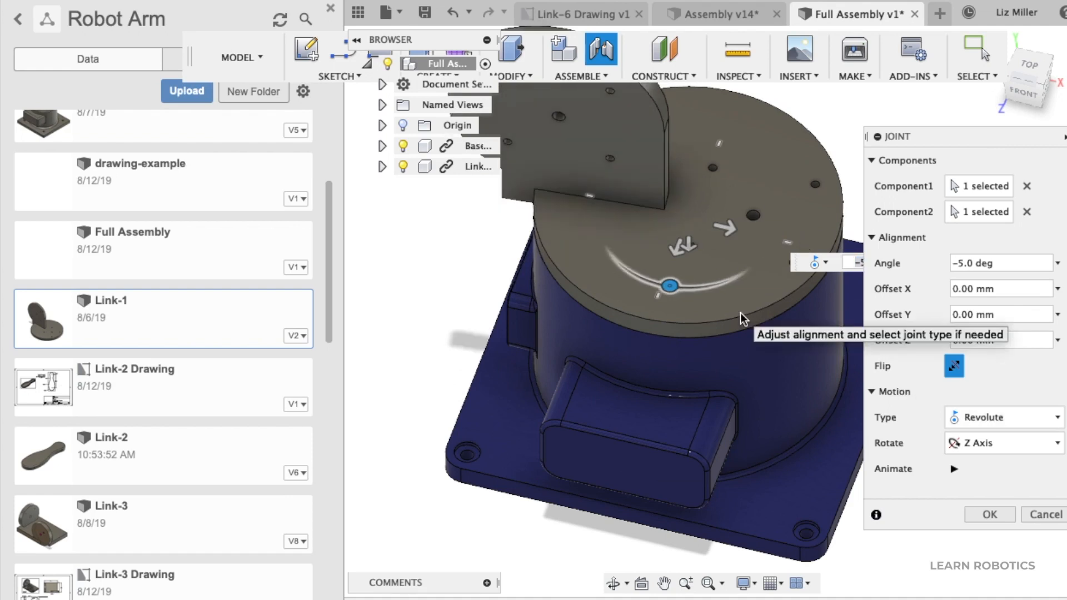
mouse_move(669, 285)
left_mouse_down()
mouse_move(725, 290)
mouse_move(638, 281)
mouse_move(664, 283)
left_mouse_up()
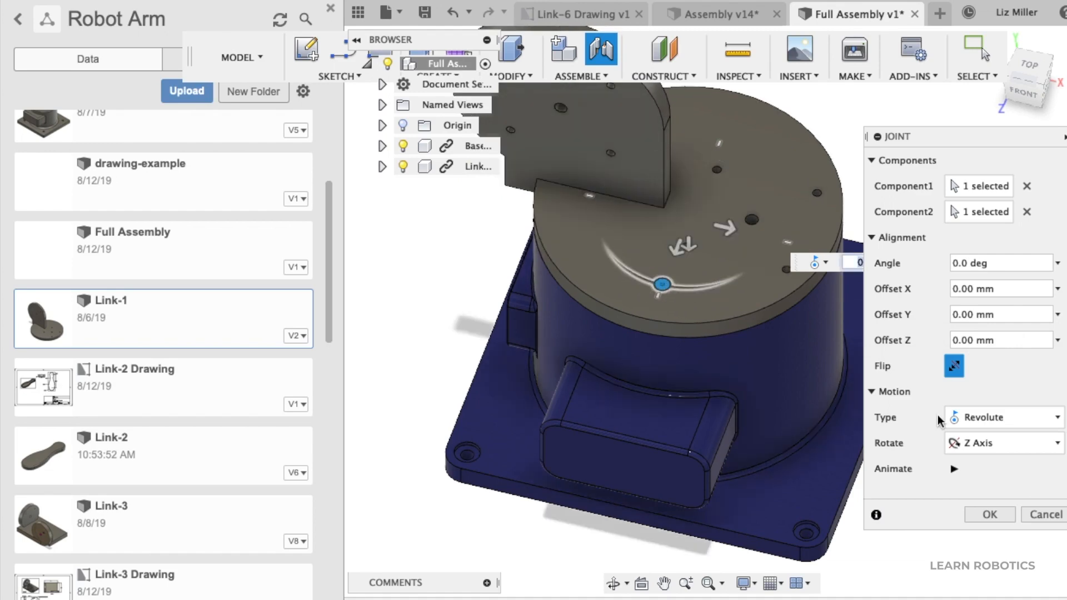
left_click(989, 515)
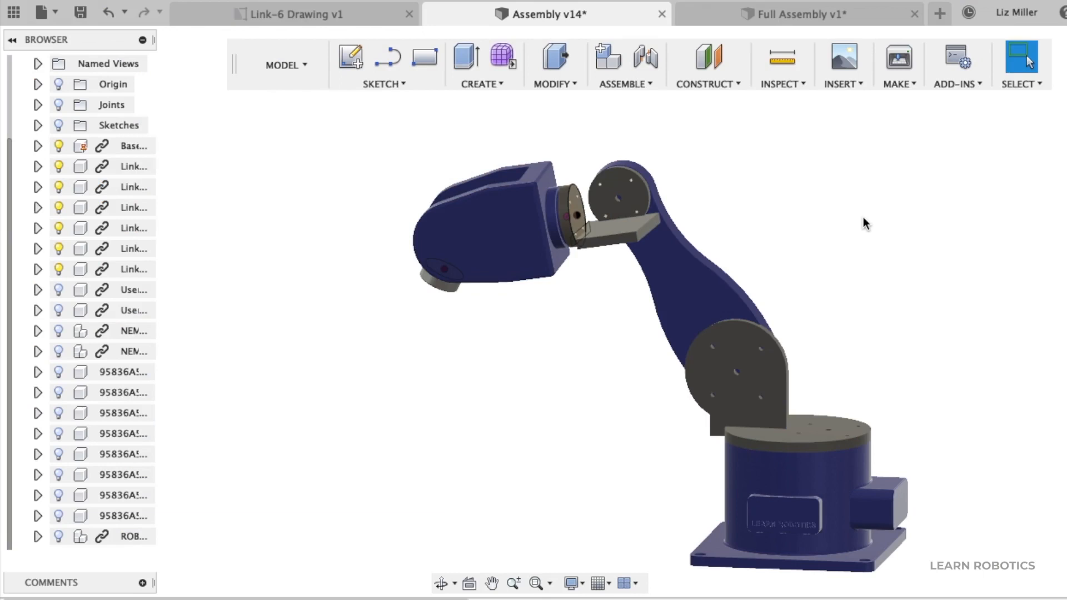
middle_click_drag(864, 223, 875, 245, "shift")
scroll(845, 299, "up", 3)
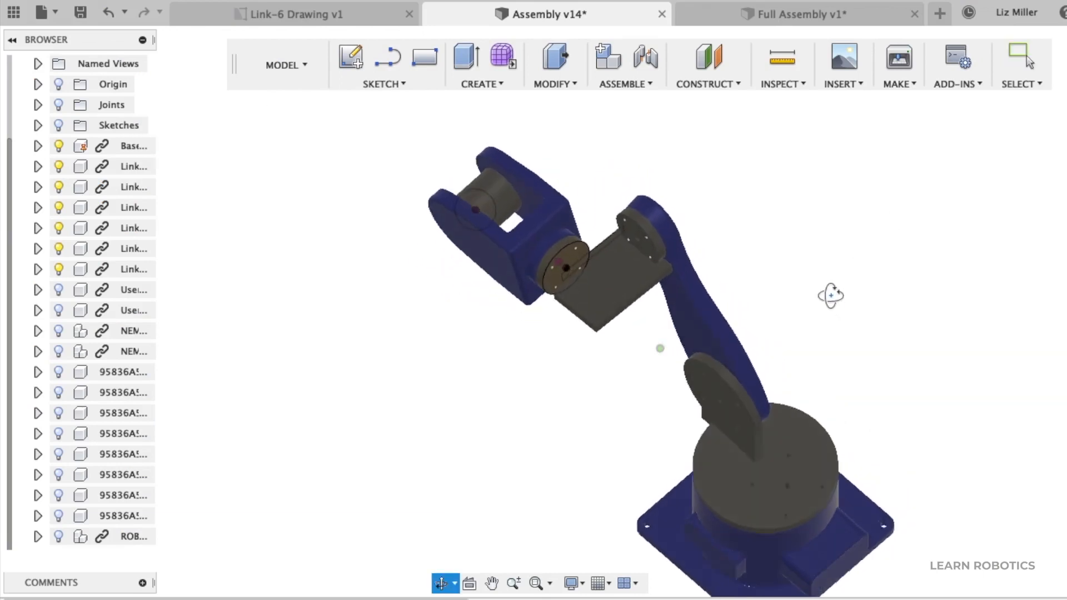
Upload the file NEMA23 57BYGH627.STEP to the Robot Arm project and dismiss the job status.
left_click_drag(830, 296, 1013, 247)
key("Escape")
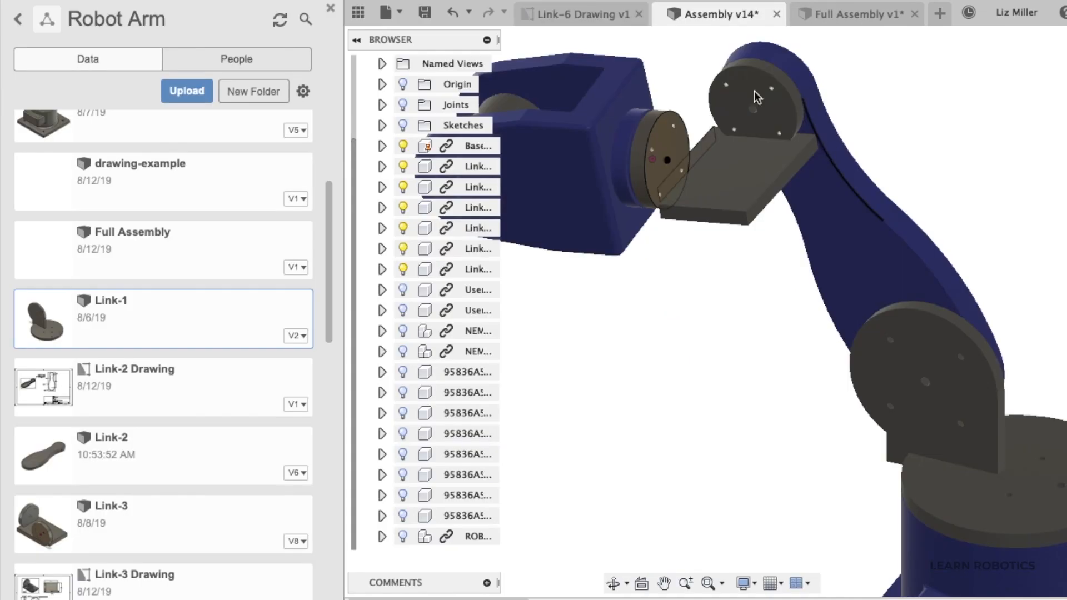
left_click(187, 94)
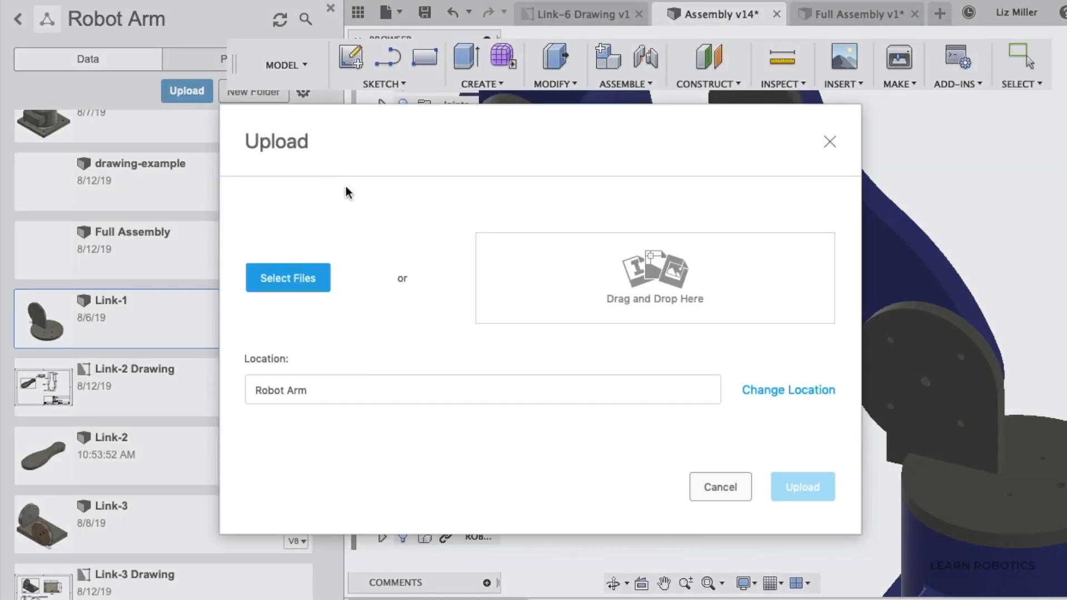
left_click(293, 277)
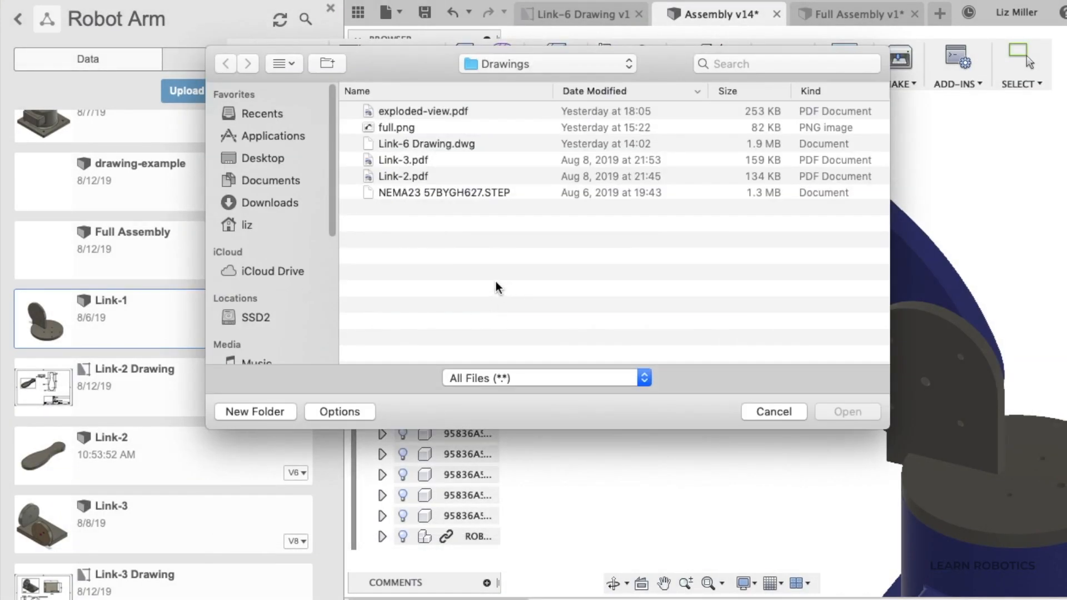
left_click(435, 194)
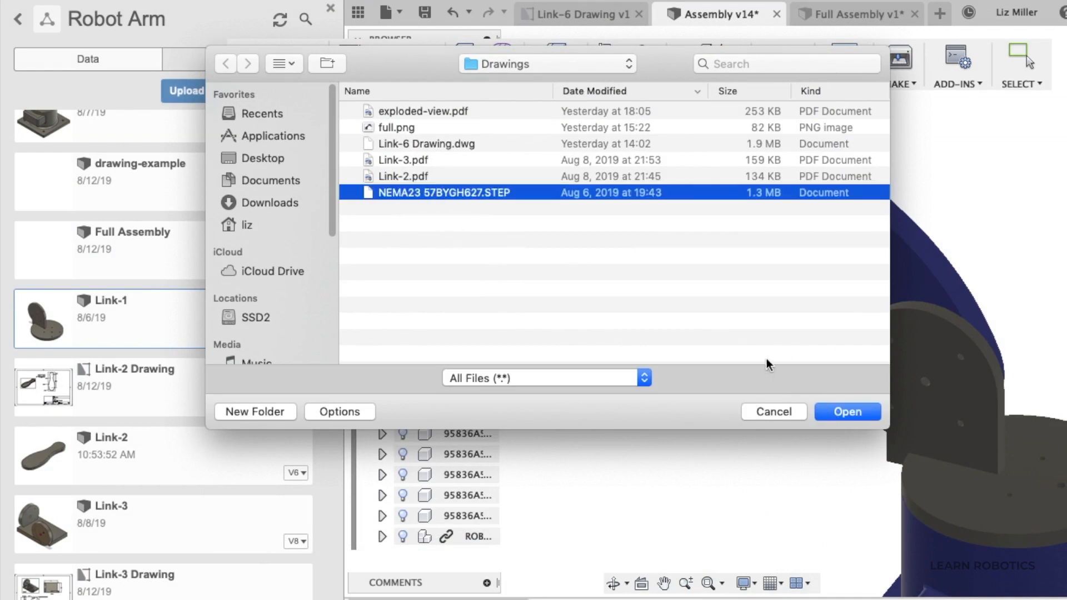
left_click(853, 414)
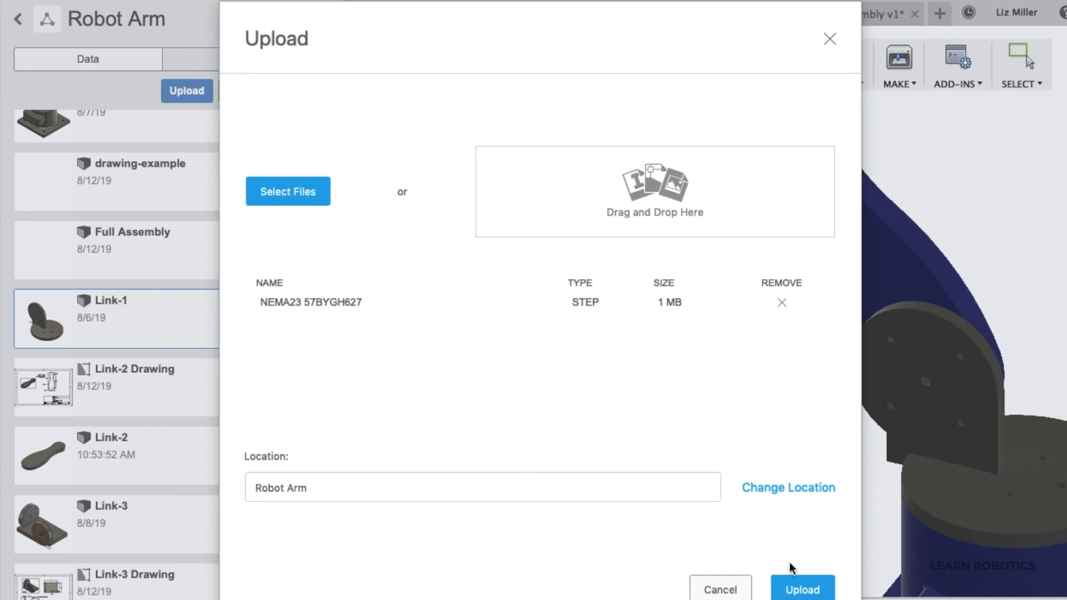
left_click(801, 588)
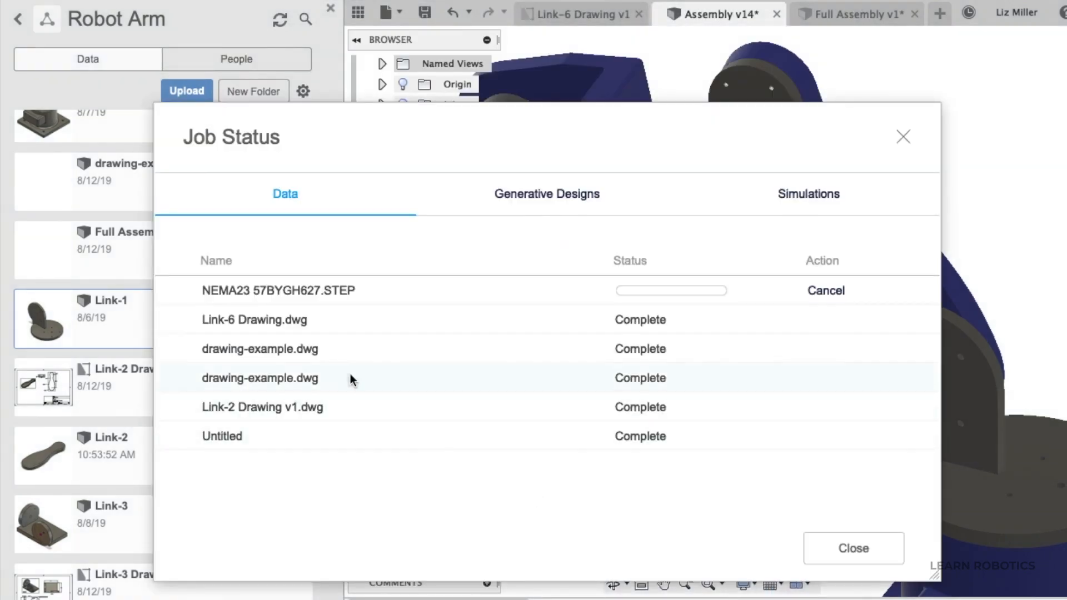
left_click(139, 337)
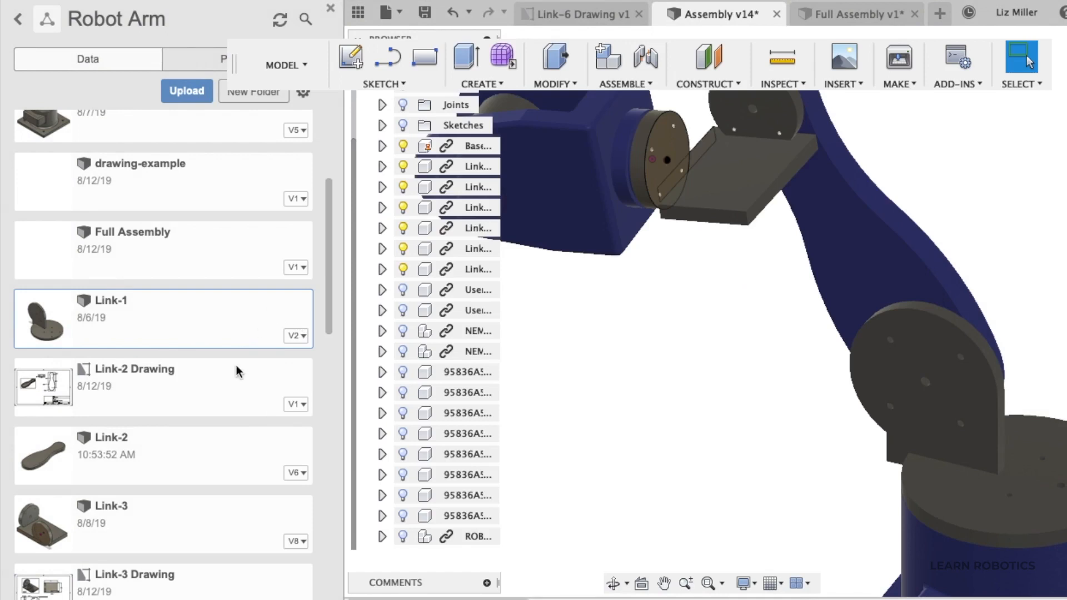
Insert the more recently dated NEMA23 57BYGH627 motor into the current design with a Z distance of -225 mm and hide the project data.
scroll(238, 371, "down", 8)
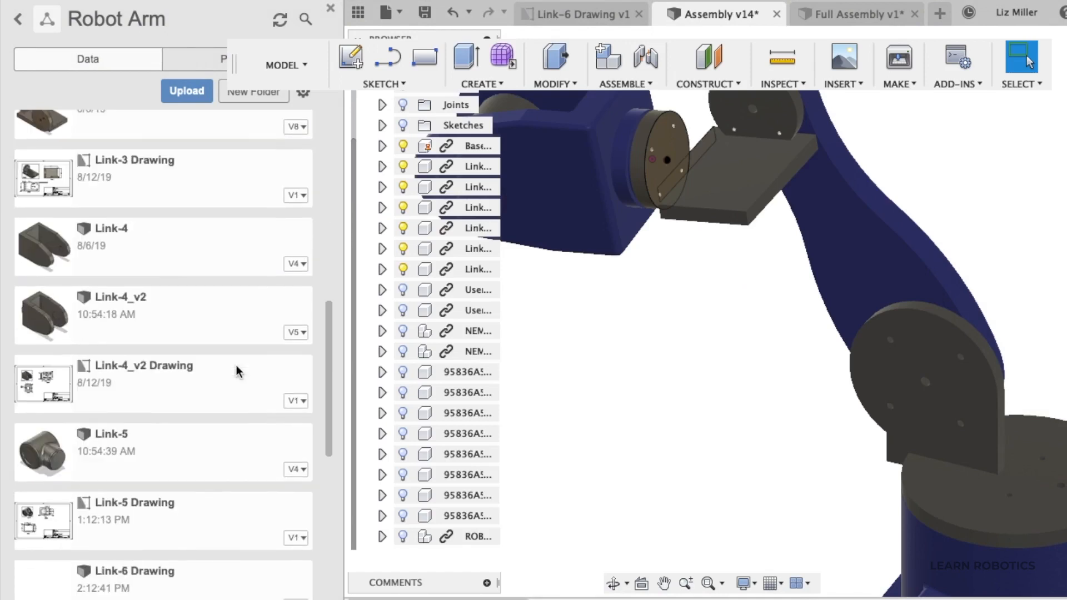
scroll(238, 372, "down", 3)
scroll(238, 371, "down", 10)
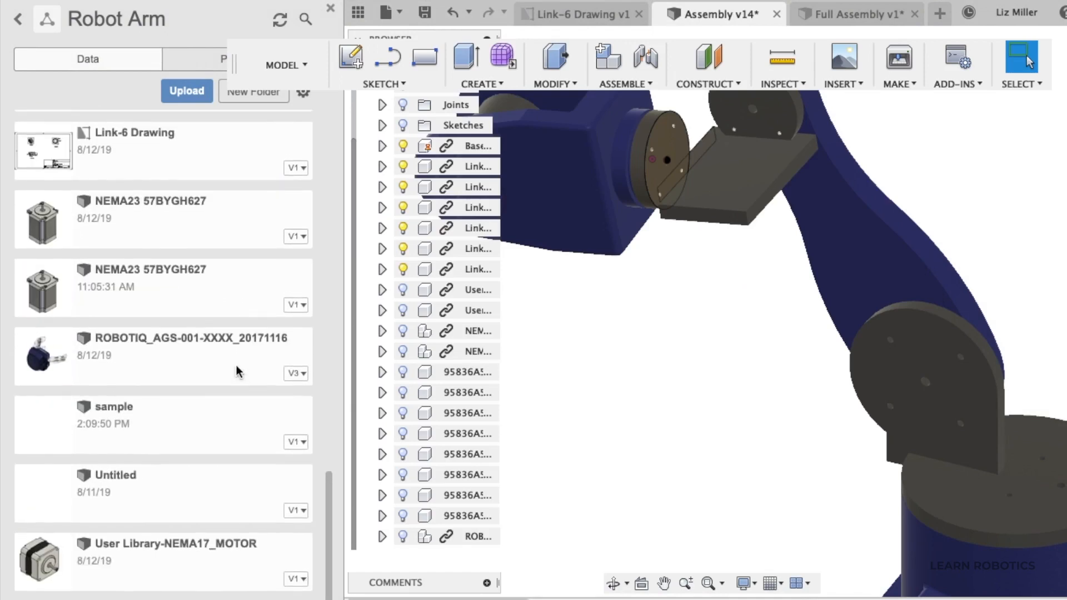
left_click(176, 288)
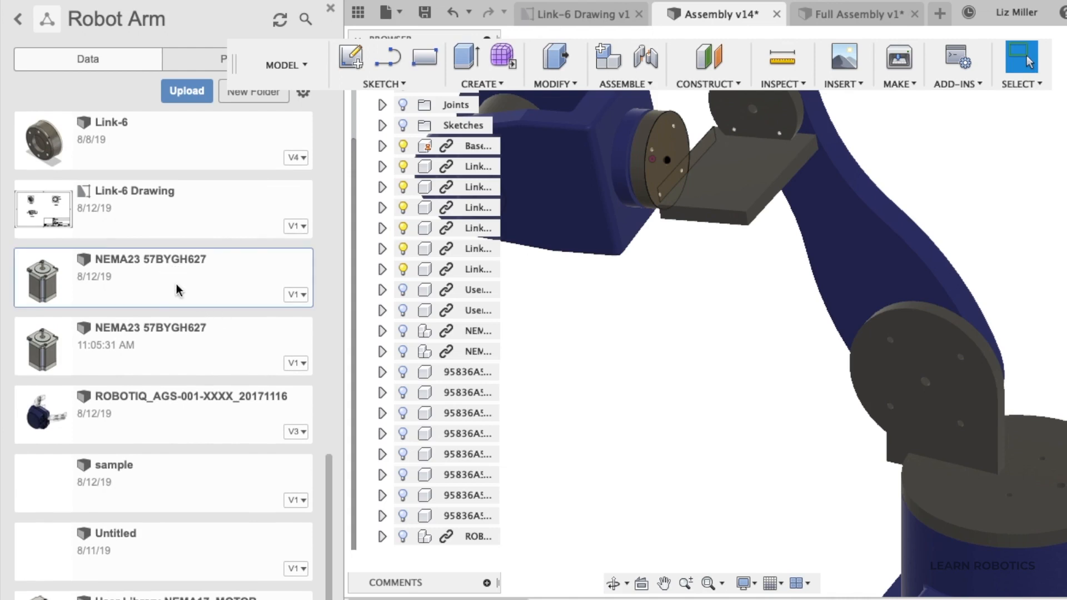
left_click(166, 356)
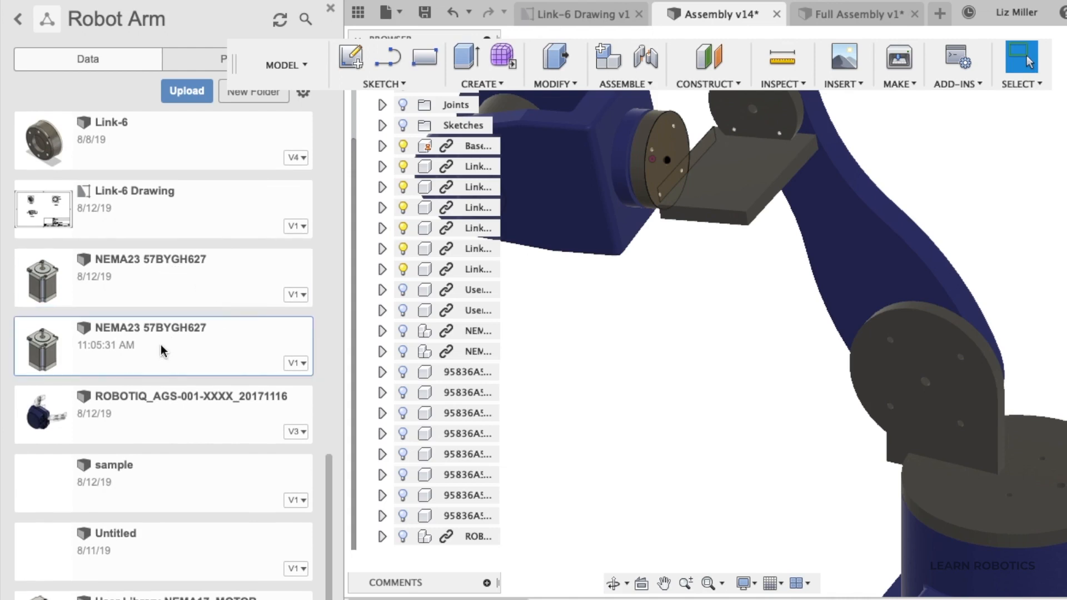
right_click(162, 346)
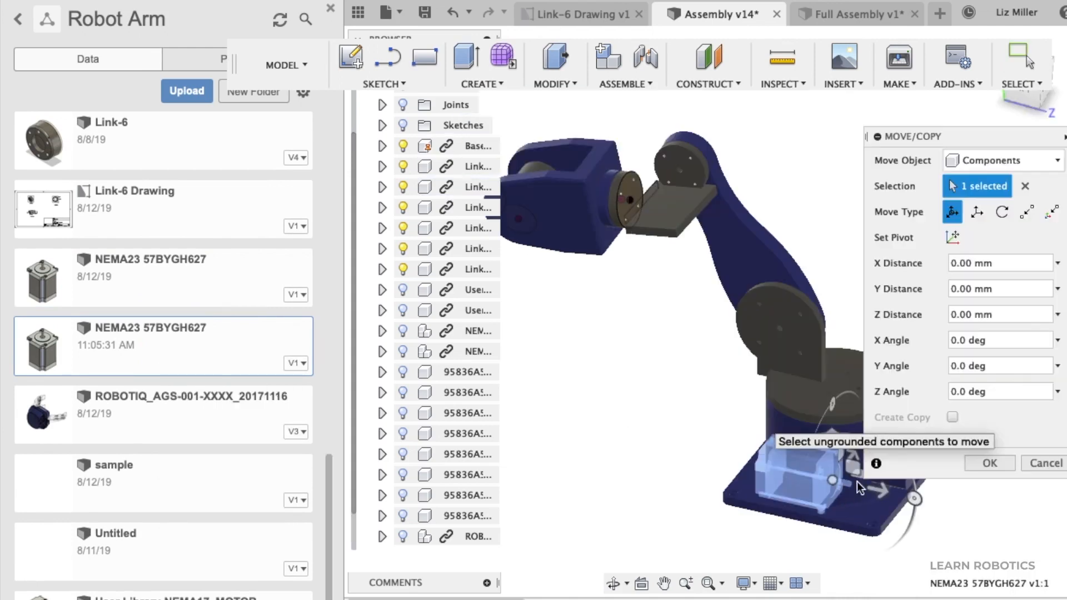
left_click_drag(878, 497, 691, 445)
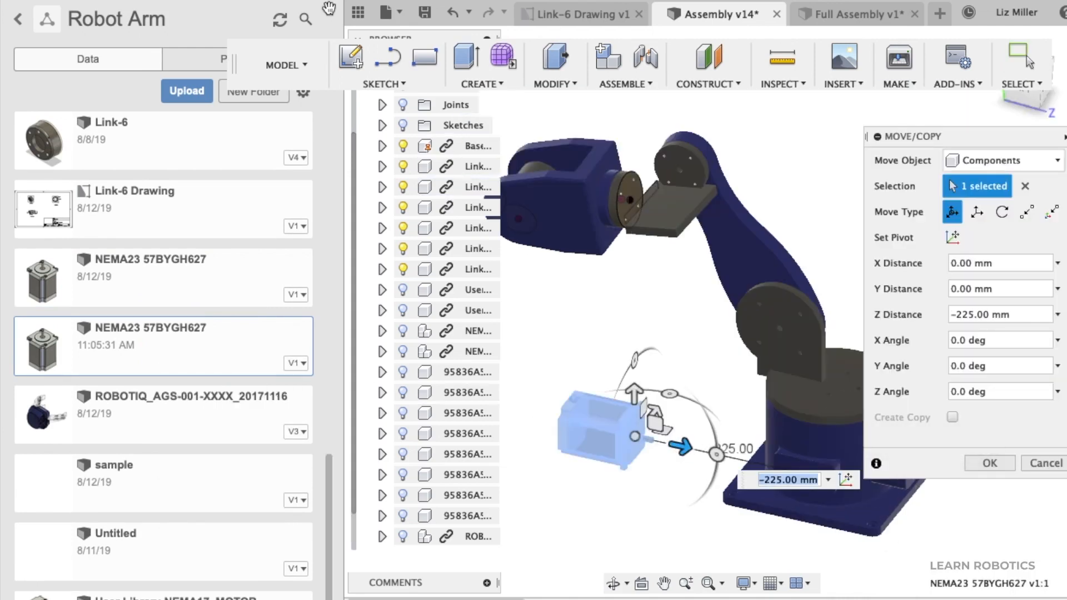
left_click(330, 8)
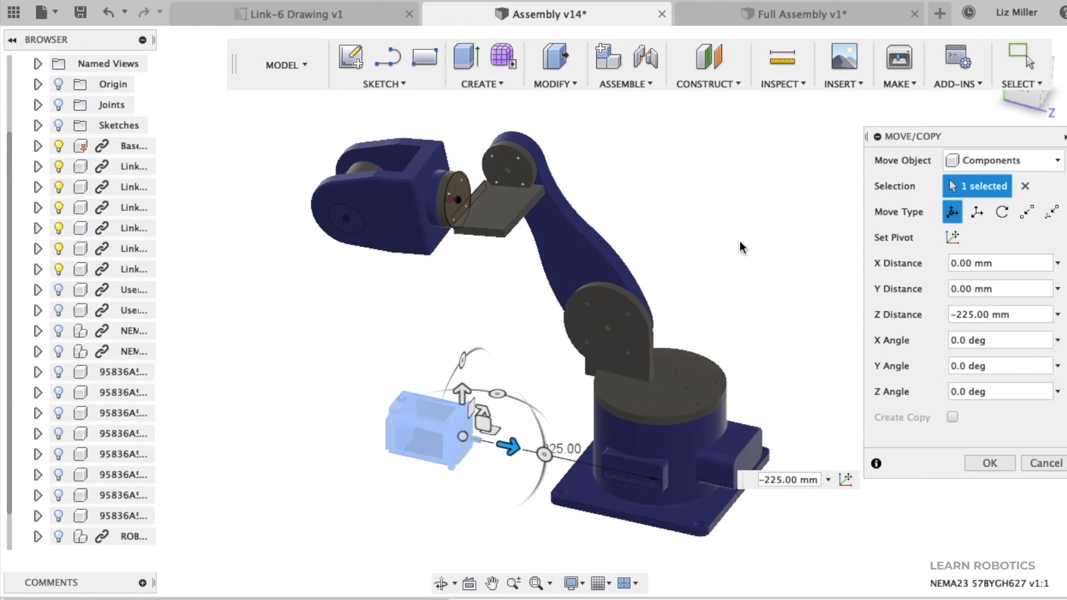
key("Return")
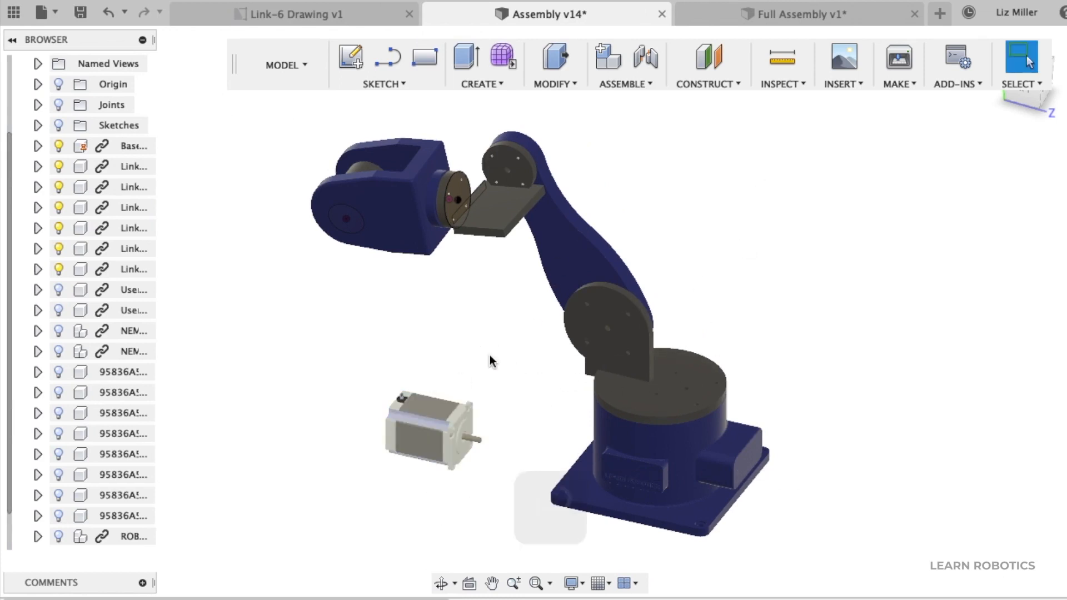
Set up a joint from the circular edge around the NEMA23 motor's shaft to the centre hole on top of Link-1's disc.
middle_click_drag(528, 424, 512, 431, "shift")
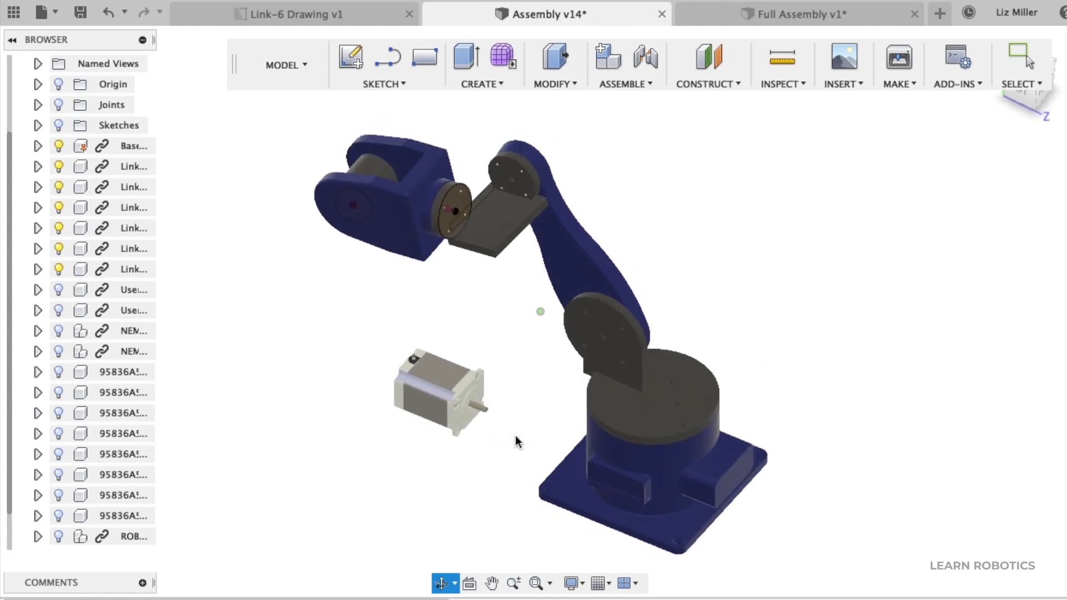
scroll(492, 433, "up", 3)
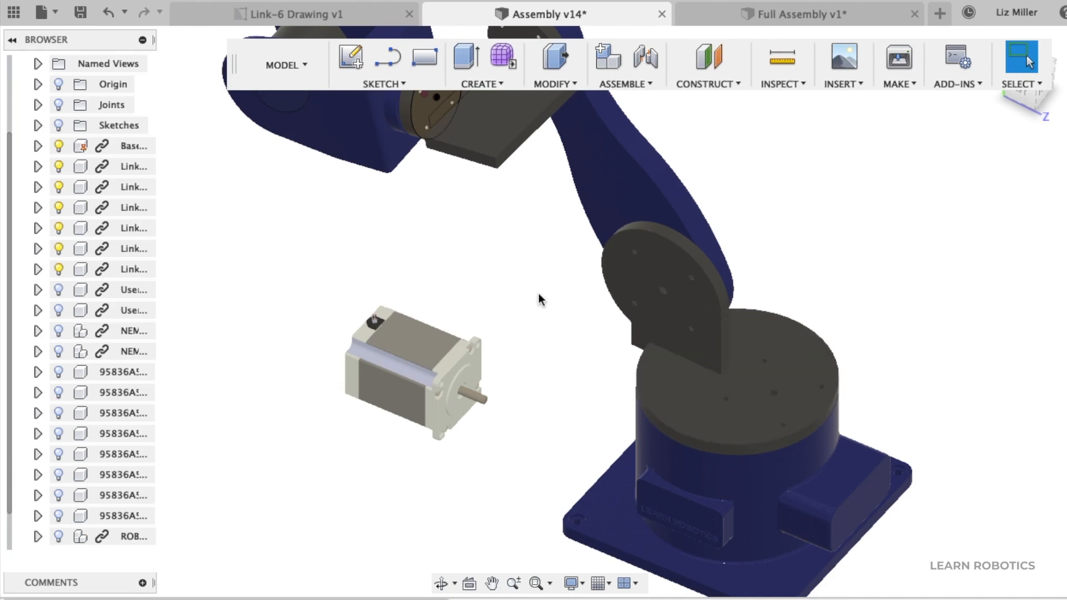
middle_click_drag(528, 286, 508, 353, "shift")
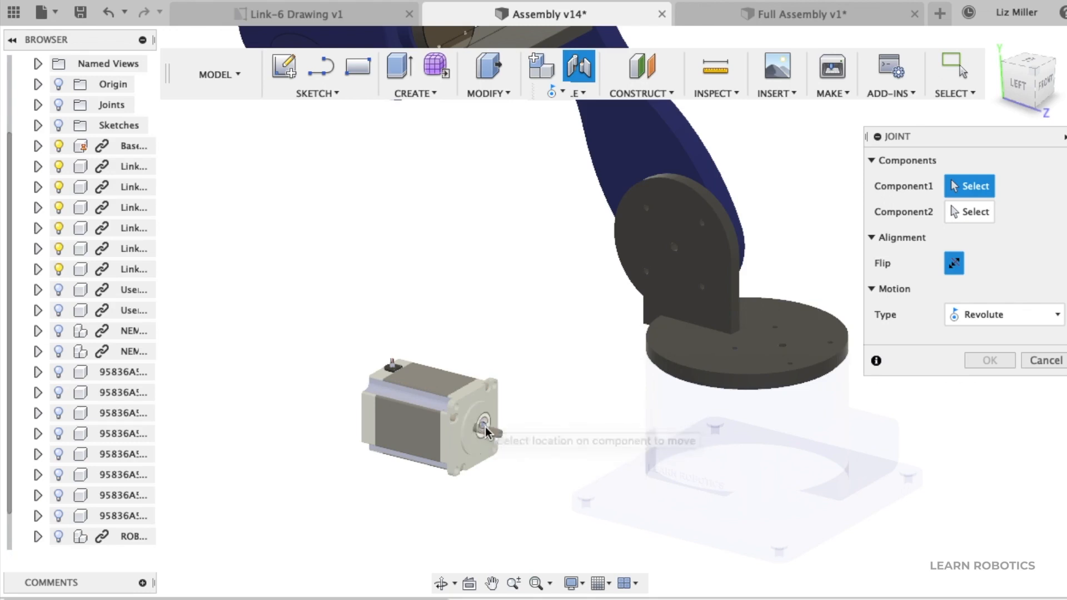
scroll(482, 427, "up", 5)
scroll(476, 446, "up", 3)
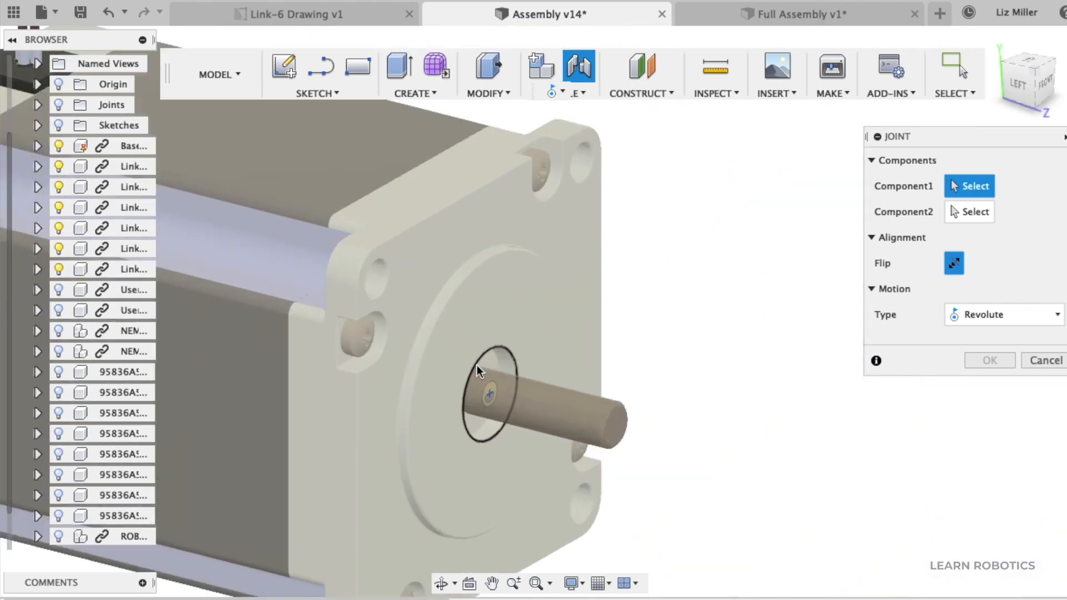
left_click(483, 390)
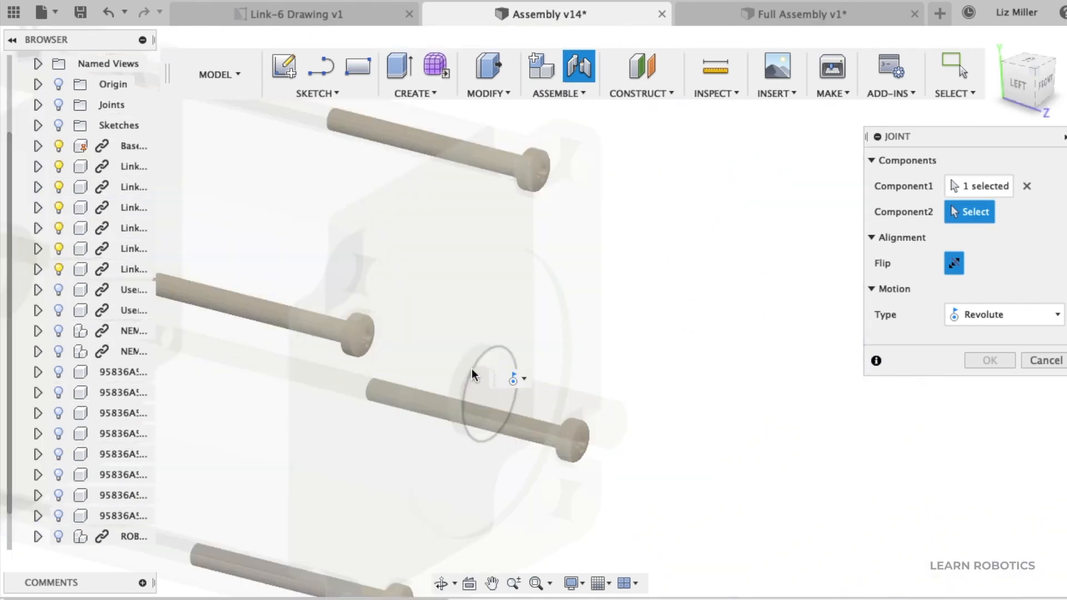
scroll(673, 362, "down", 10)
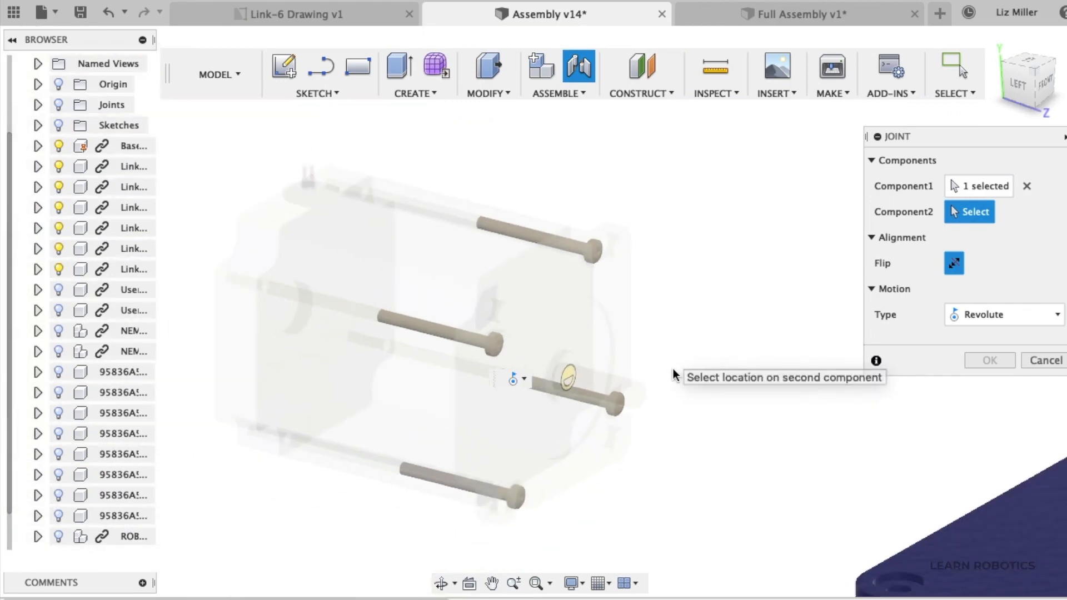
scroll(696, 222, "up", 5)
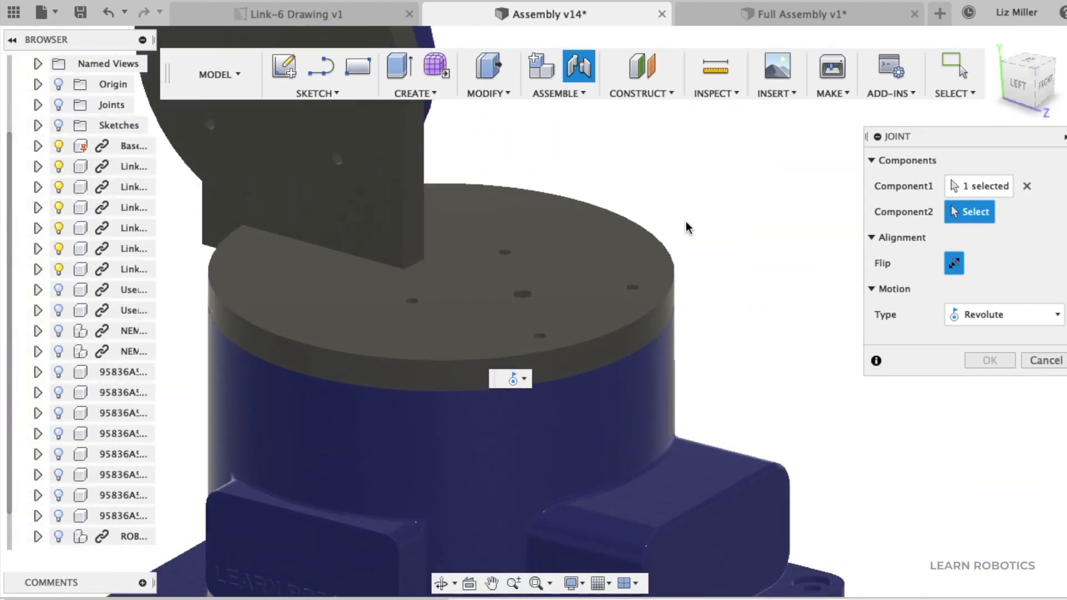
left_click(527, 299)
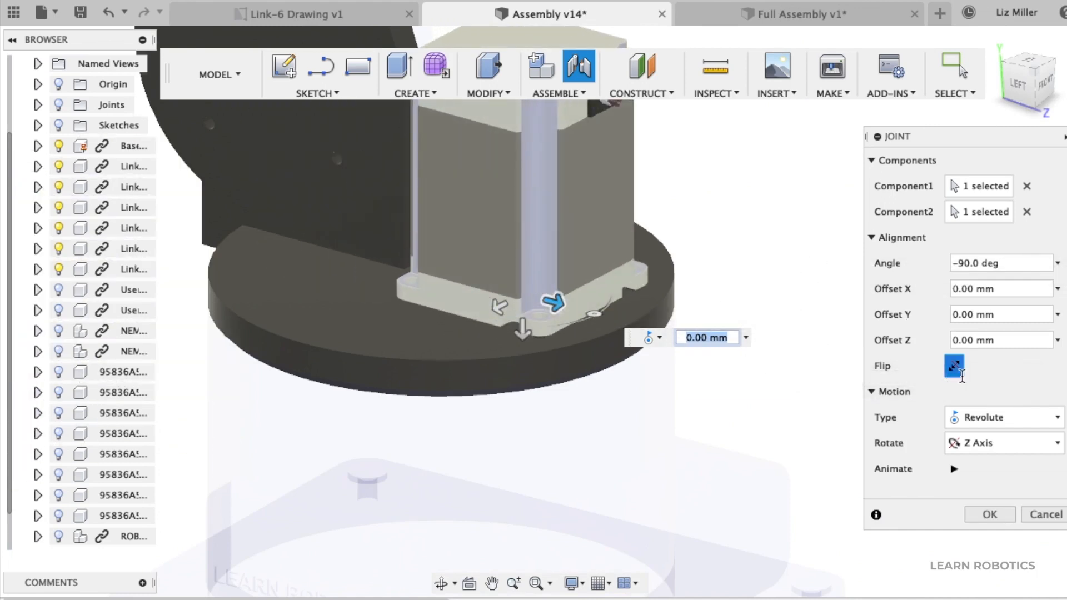
Set the motor joint's motion type to Rigid and accept the joint.
left_click(1003, 418)
left_click(994, 437)
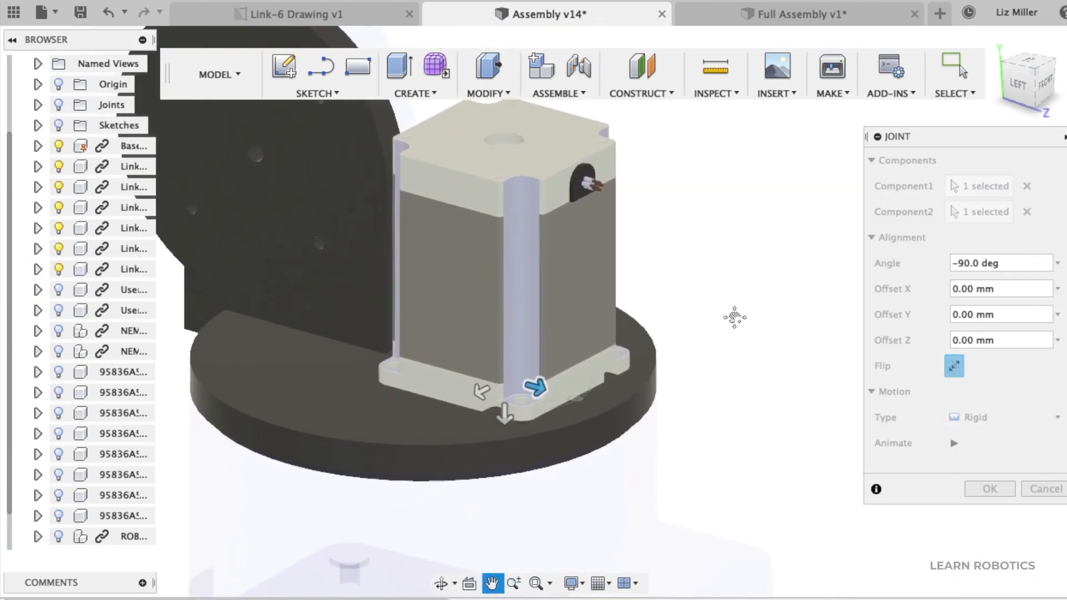
middle_click_drag(725, 282, 739, 378, "shift")
middle_click_drag(714, 416, 722, 374, "shift")
key("Return")
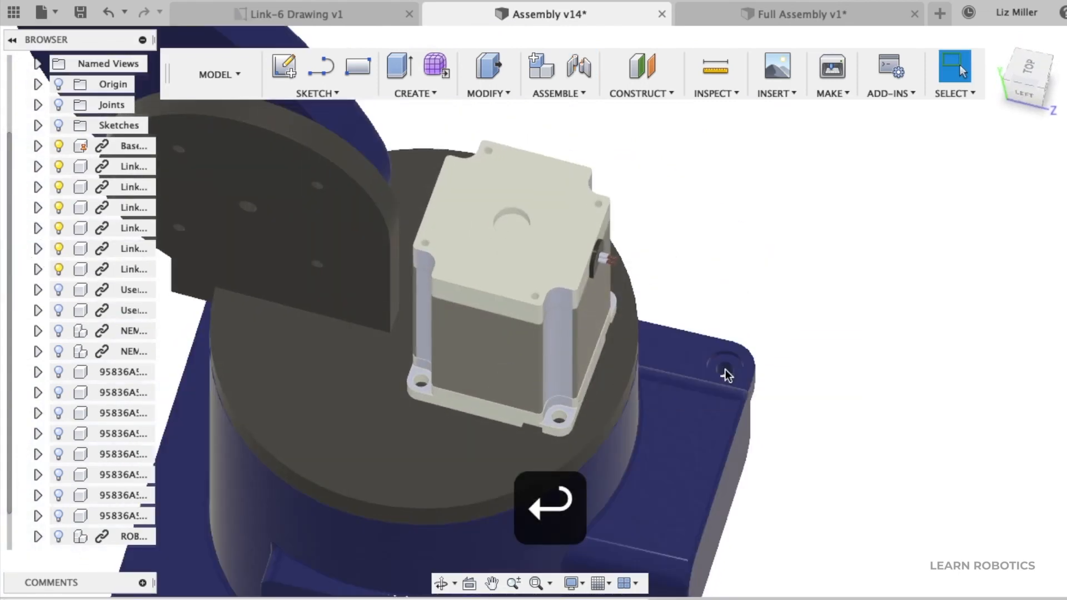
Move one of the four loose motor screws freehand away from the neighbouring screw.
scroll(889, 326, "down", 2)
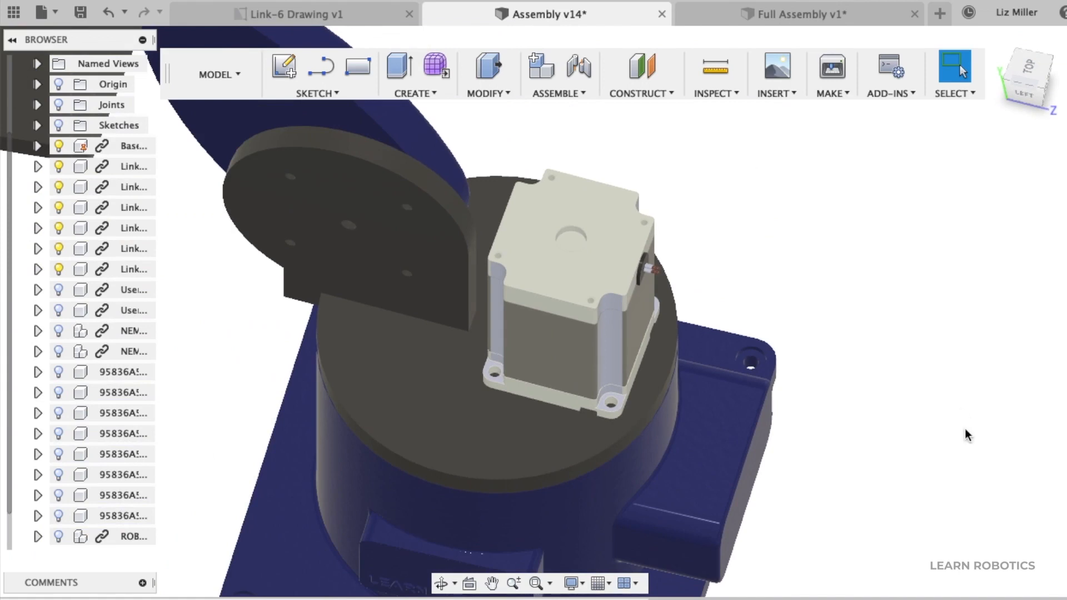
middle_click_drag(967, 435, 941, 393, "shift")
scroll(938, 392, "down", 3)
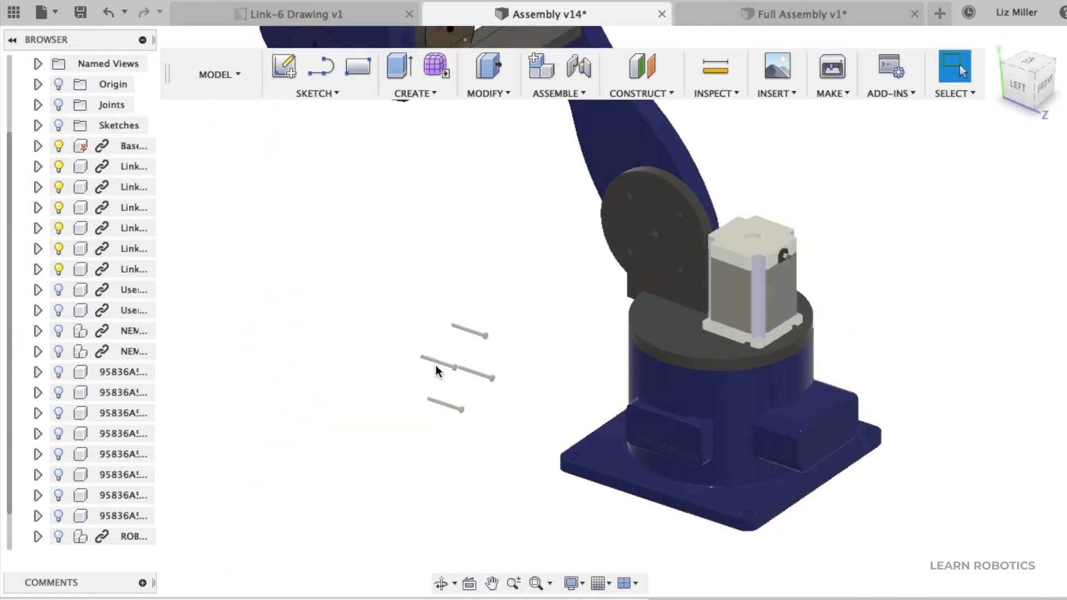
scroll(439, 383, "up", 3)
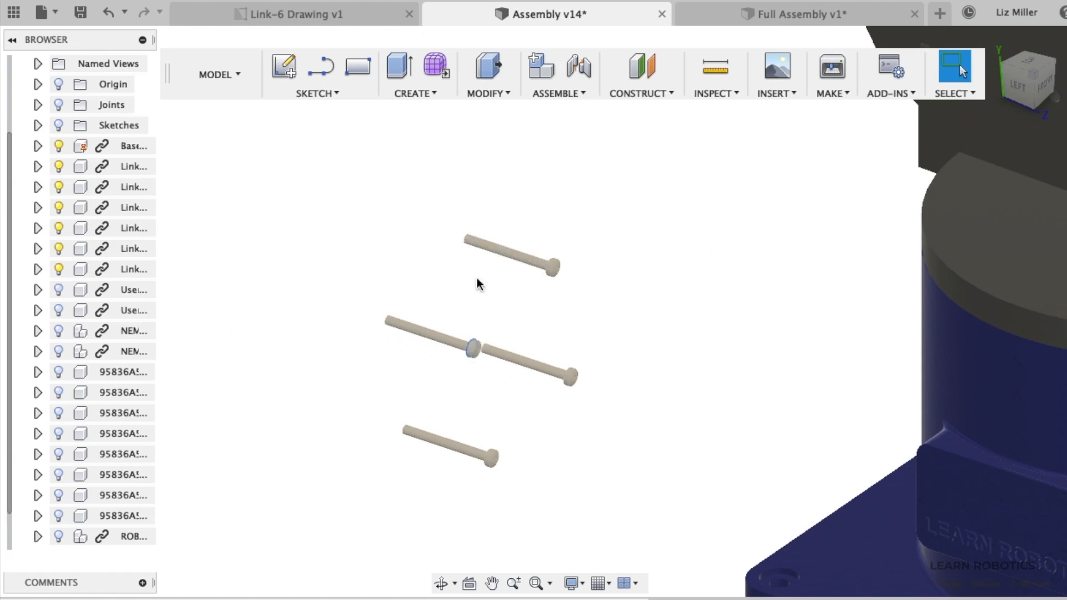
left_click_drag(405, 331, 347, 320)
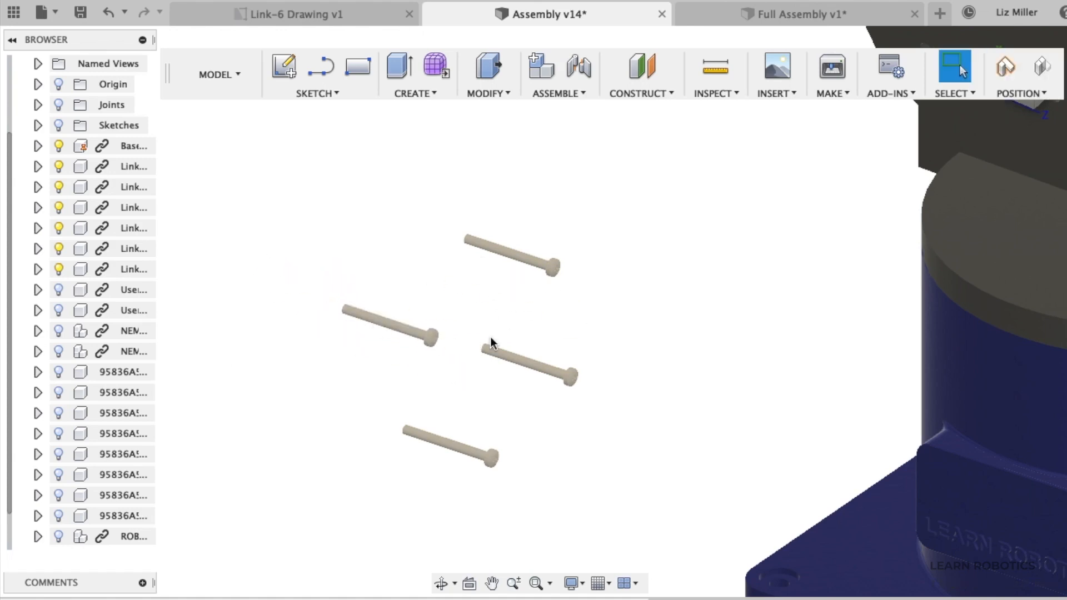
Join the leftmost loose screw rigidly, from the underside of its head to one corner hole on the cable side of the motor flange.
key("j")
left_click(563, 323)
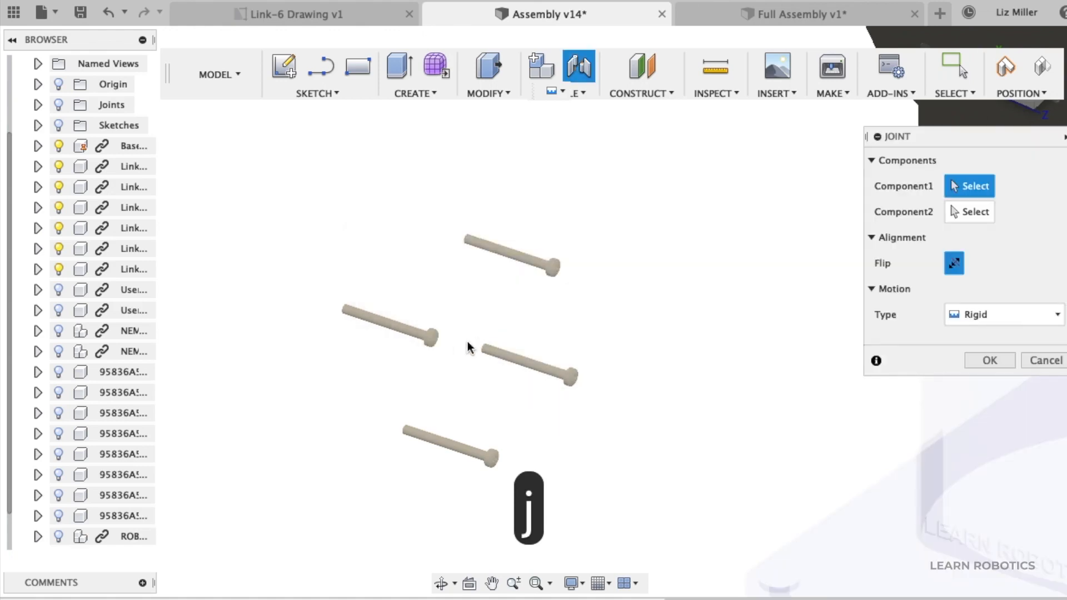
scroll(427, 344, "up", 3)
scroll(427, 344, "up", 3)
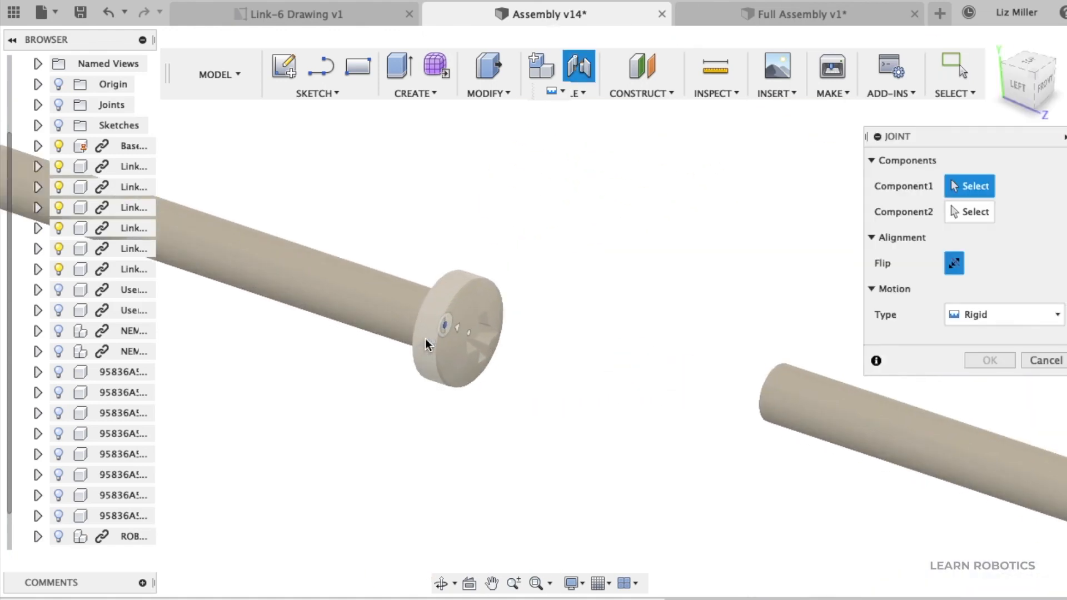
left_click(418, 336)
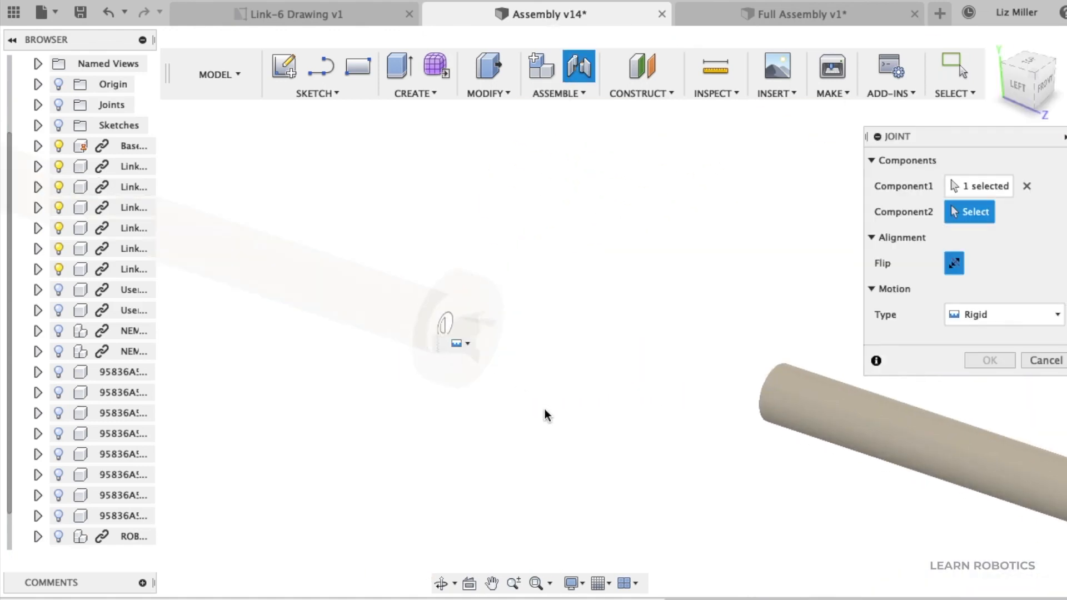
middle_click_drag(555, 398, 573, 450, "shift")
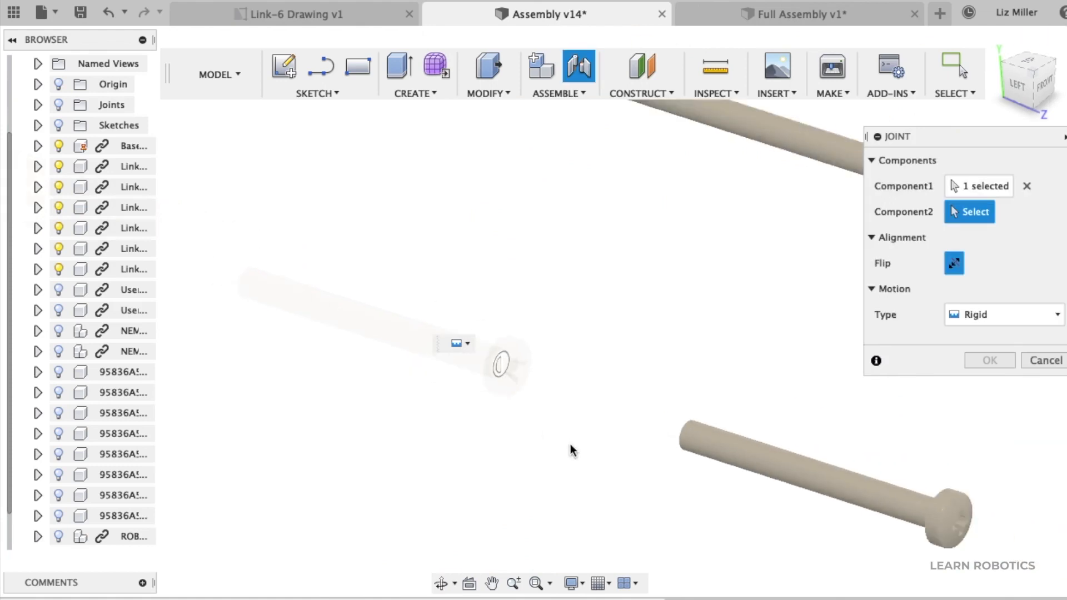
scroll(572, 450, "down", 3)
scroll(50, 236, "up", 2)
scroll(615, 357, "down", 5)
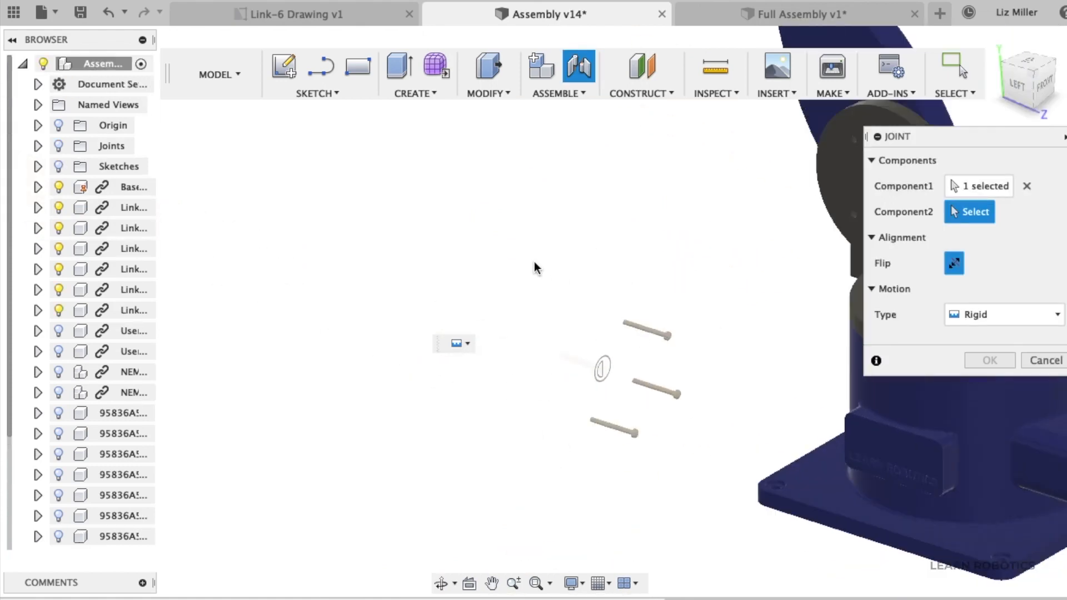
scroll(793, 286, "up", 6)
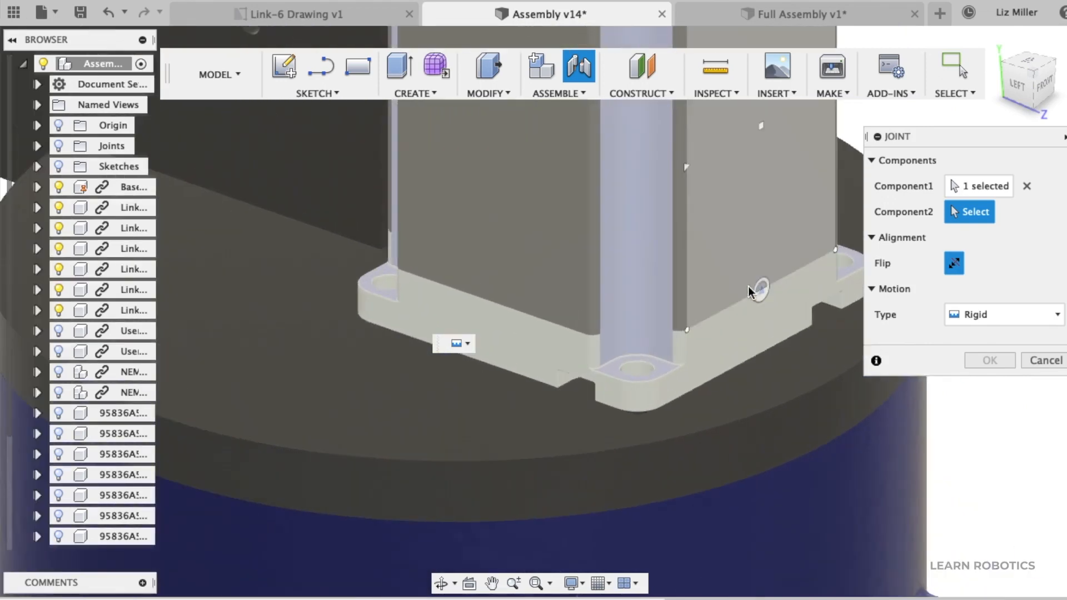
left_click(647, 381)
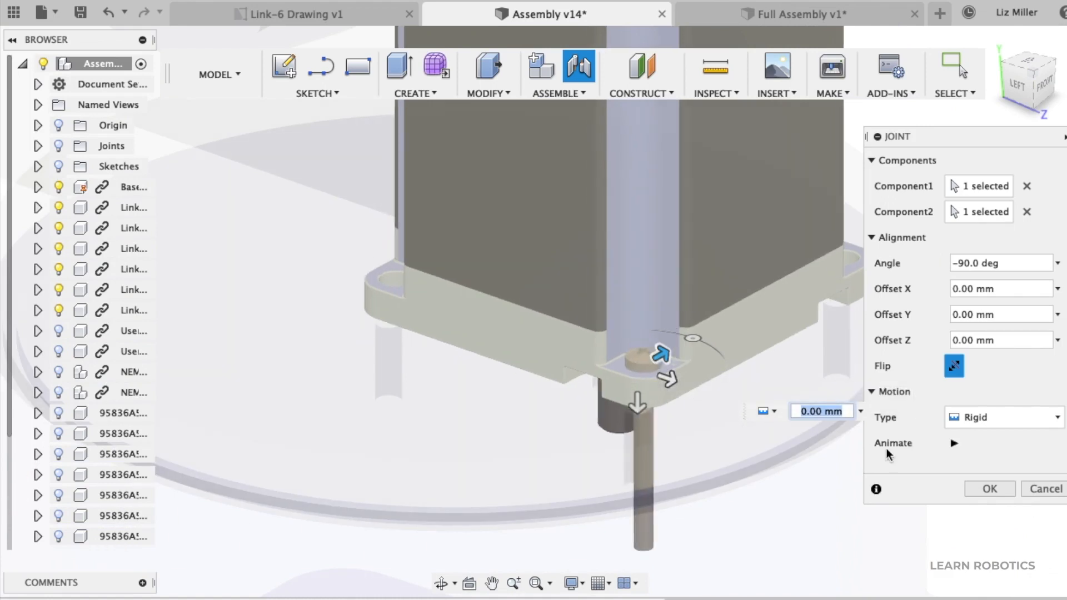
left_click(992, 489)
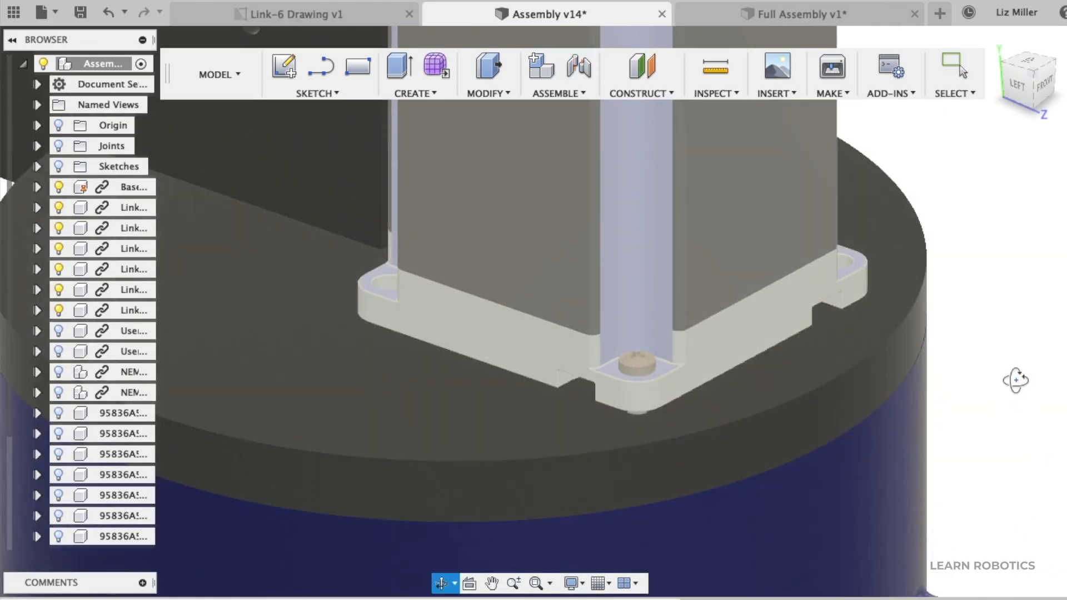
Start a rigid joint at the underside of the head of the lowest of the three remaining loose screws.
middle_click_drag(1012, 375, 1034, 461, "shift")
scroll(1037, 459, "down", 5)
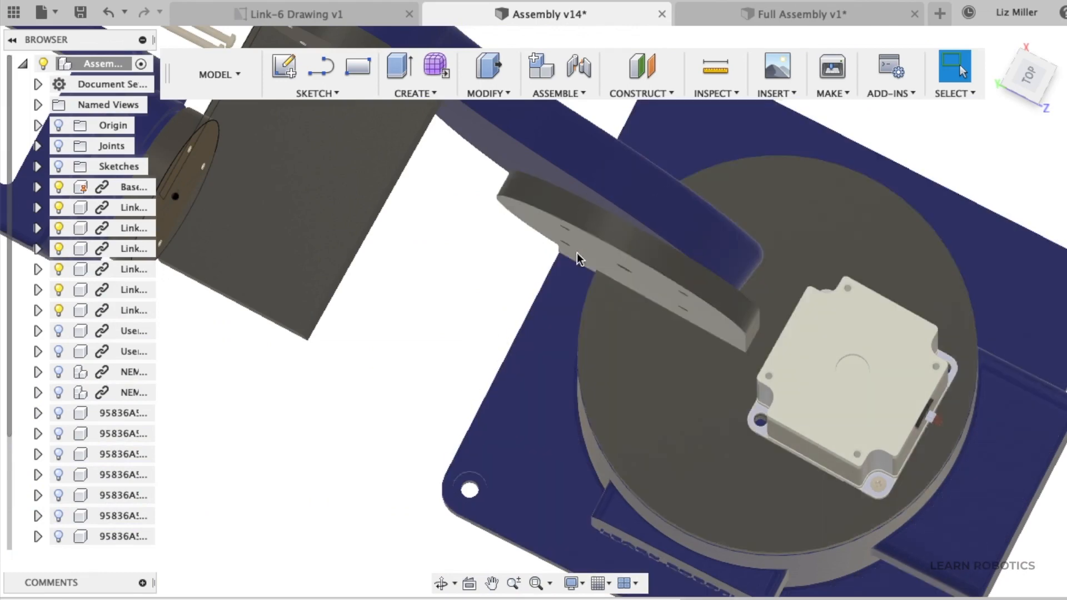
scroll(444, 344, "up", 3)
scroll(447, 346, "down", 5)
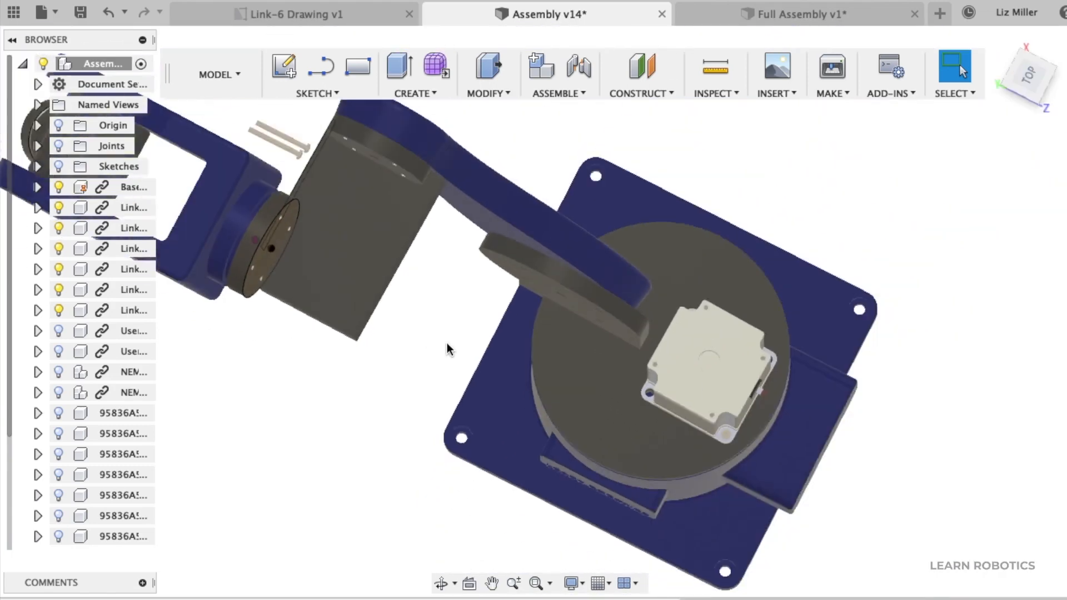
middle_click_drag(965, 215, 983, 167, "shift")
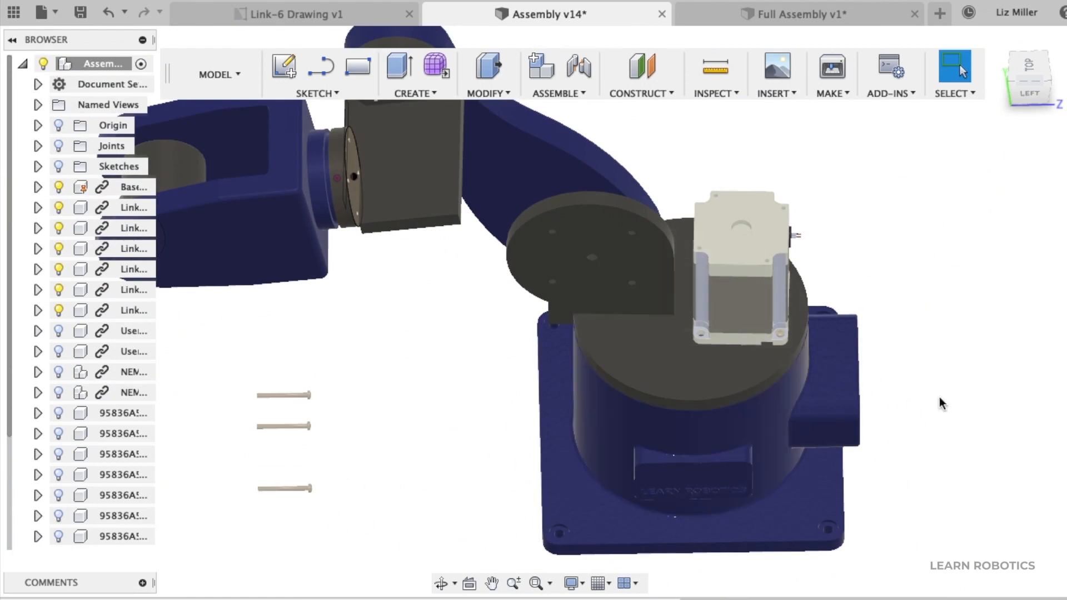
middle_click_drag(957, 389, 889, 384, "shift")
scroll(238, 338, "up", 5)
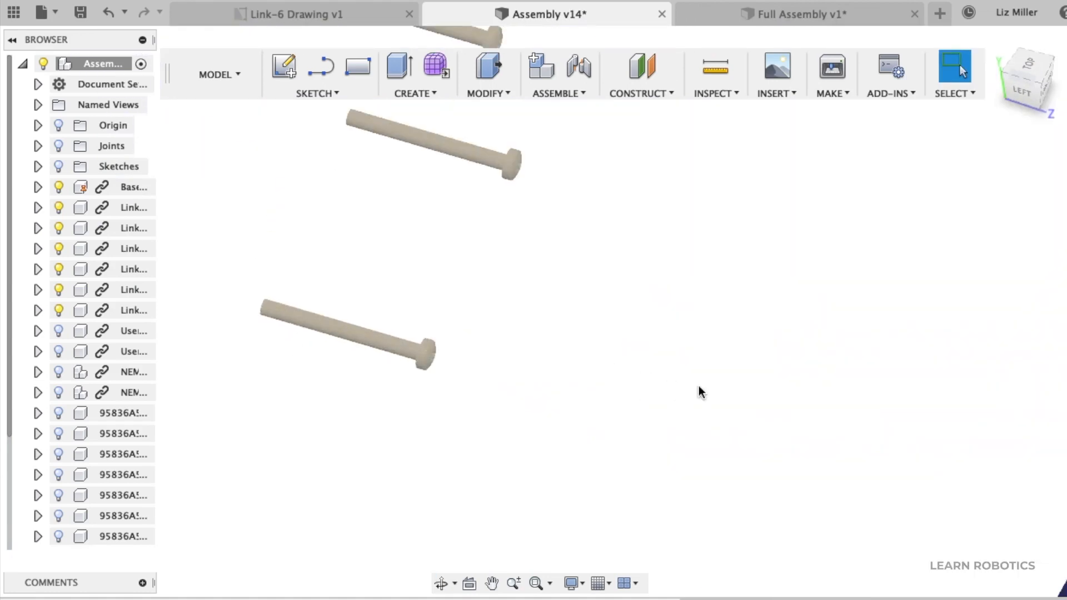
middle_click_drag(700, 392, 704, 370, "shift")
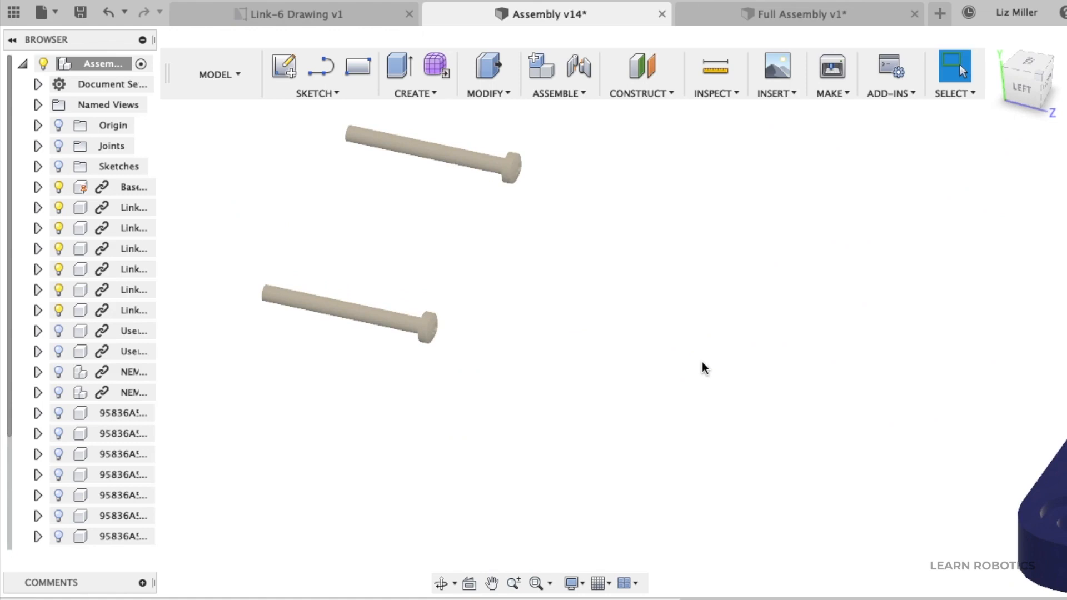
middle_click_drag(704, 370, 690, 322, "shift")
key("Escape")
key("j")
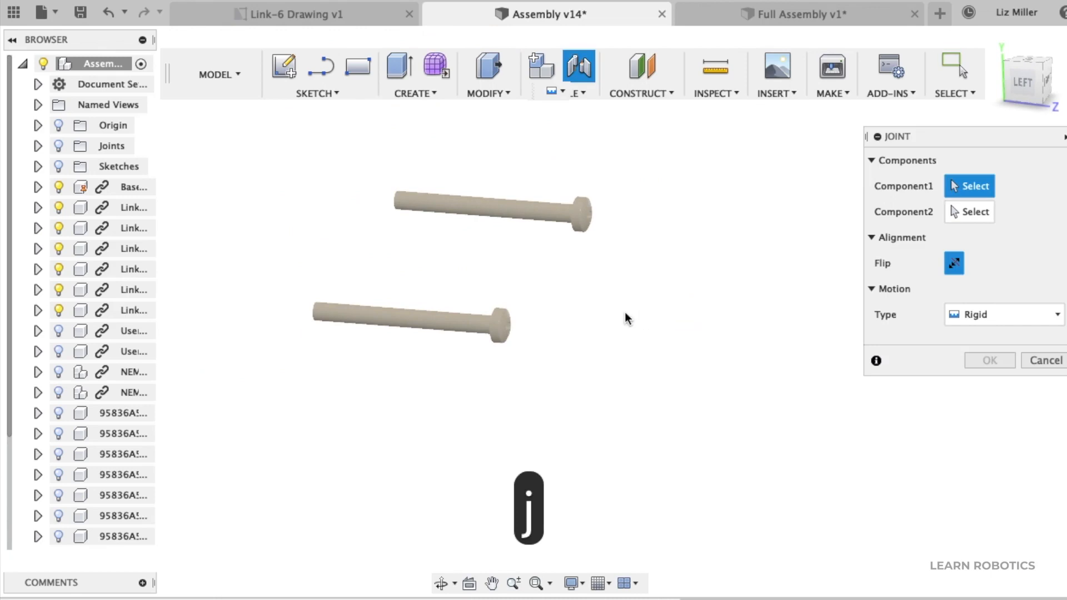
left_click(491, 334)
Seat that screw in the flange hole diagonally opposite the first screw, flip its direction and accept the rigid joint.
middle_click_drag(676, 364, 630, 389, "shift")
scroll(629, 389, "down", 5)
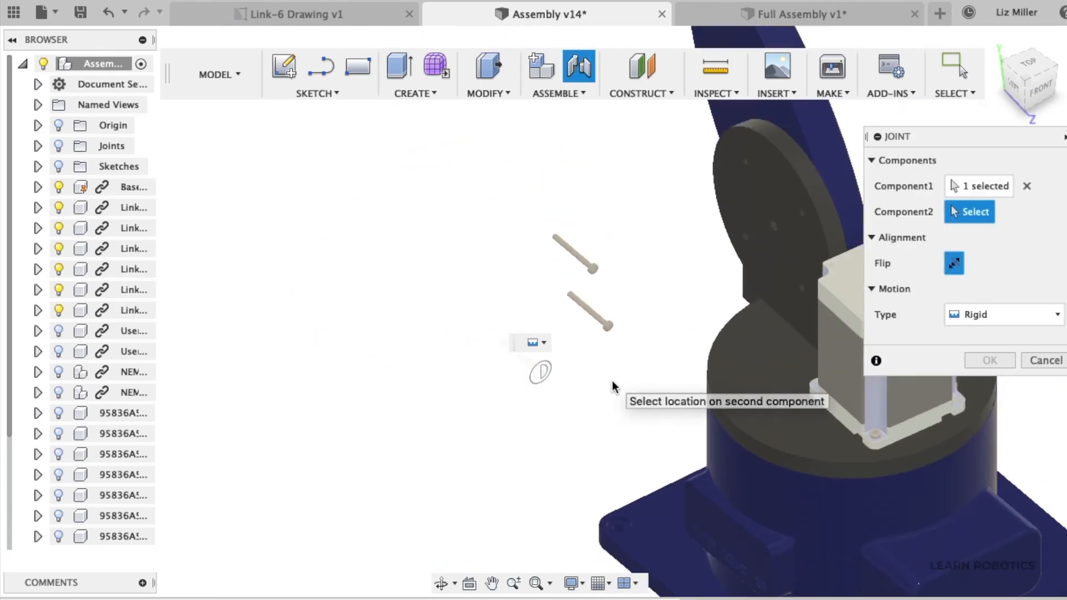
middle_click_drag(848, 379, 752, 465, "shift")
scroll(418, 343, "up", 5)
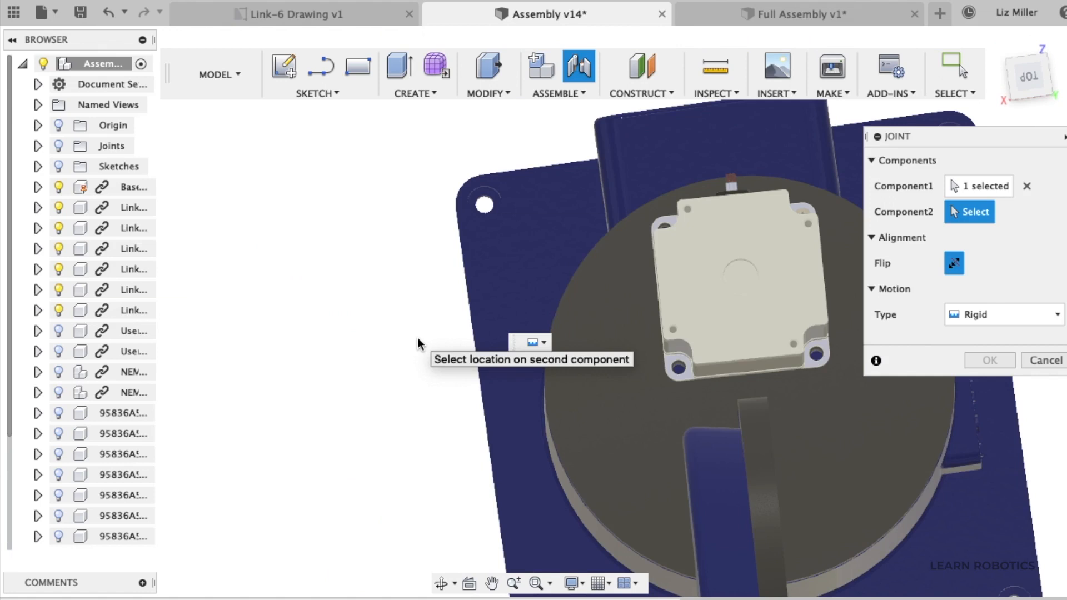
left_click(681, 370)
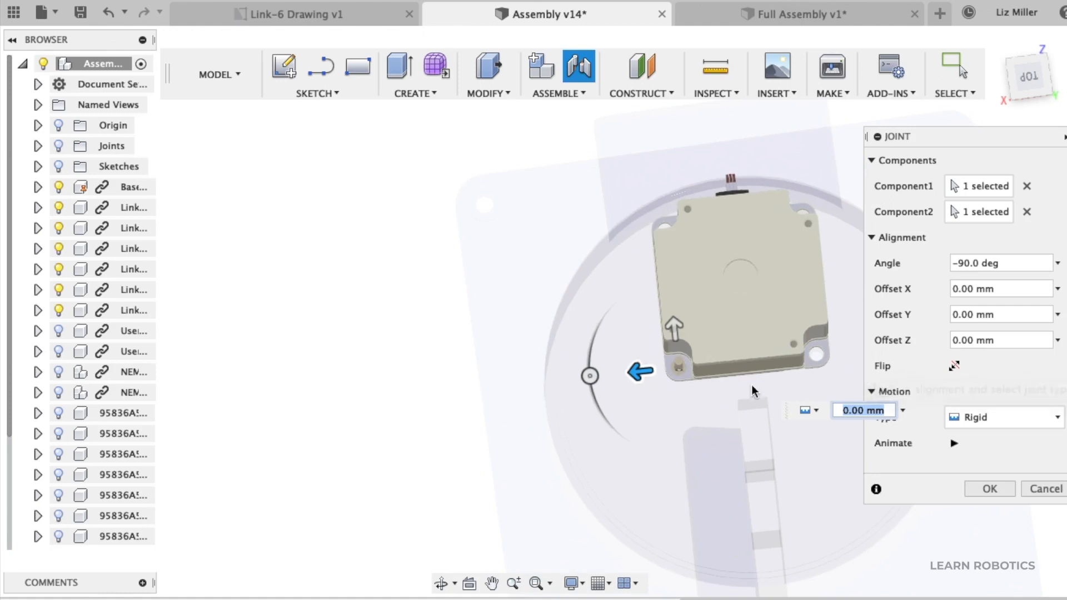
left_click(953, 369)
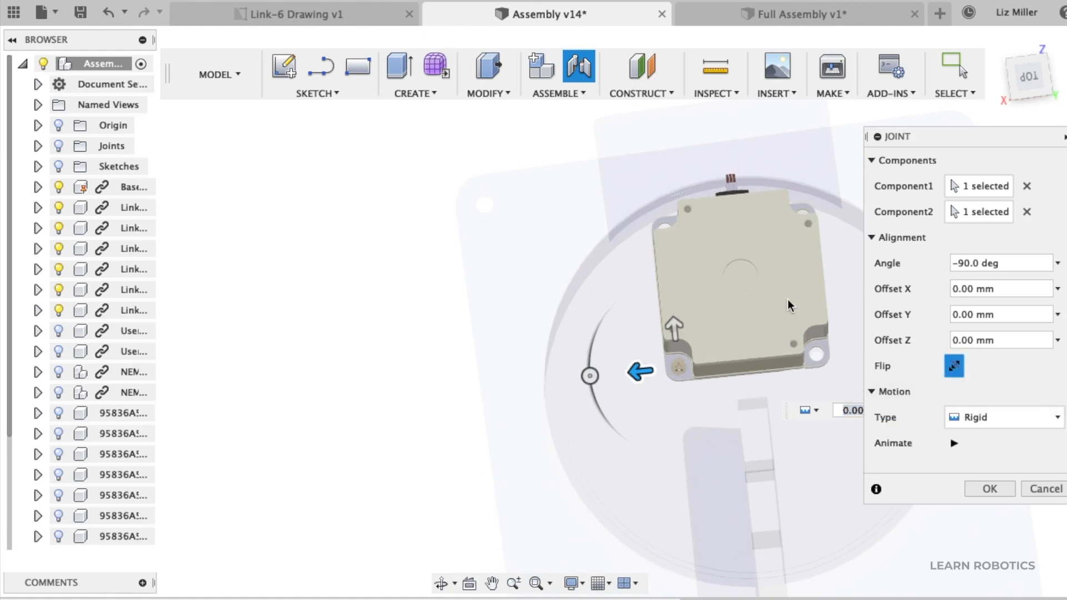
left_click(989, 489)
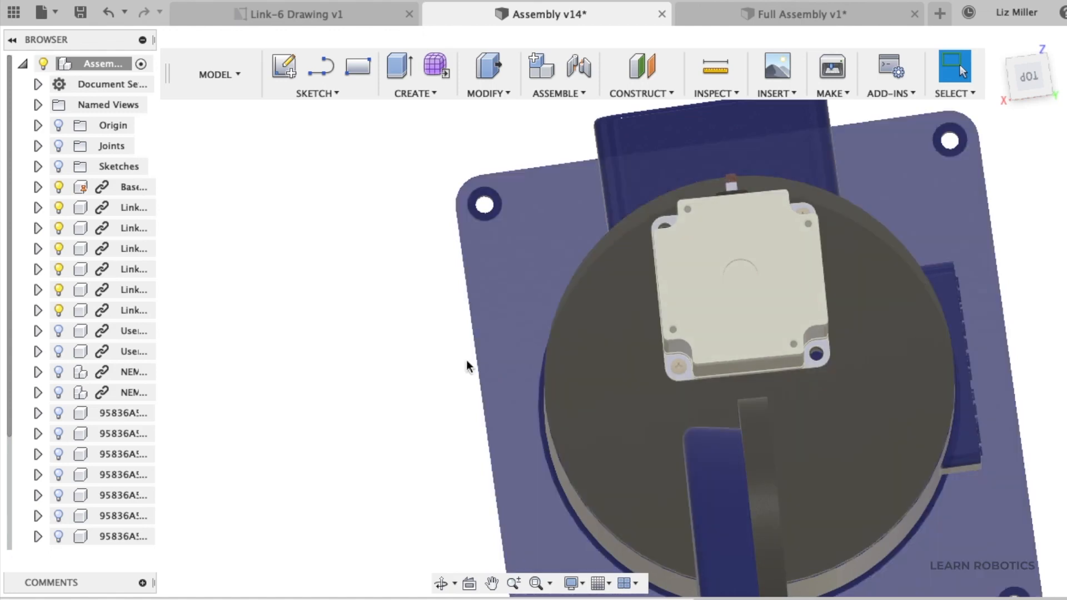
Start a rigid joint at the circular edge under the head of the lower of the two remaining loose screws.
middle_click_drag(405, 371, 727, 370, "shift")
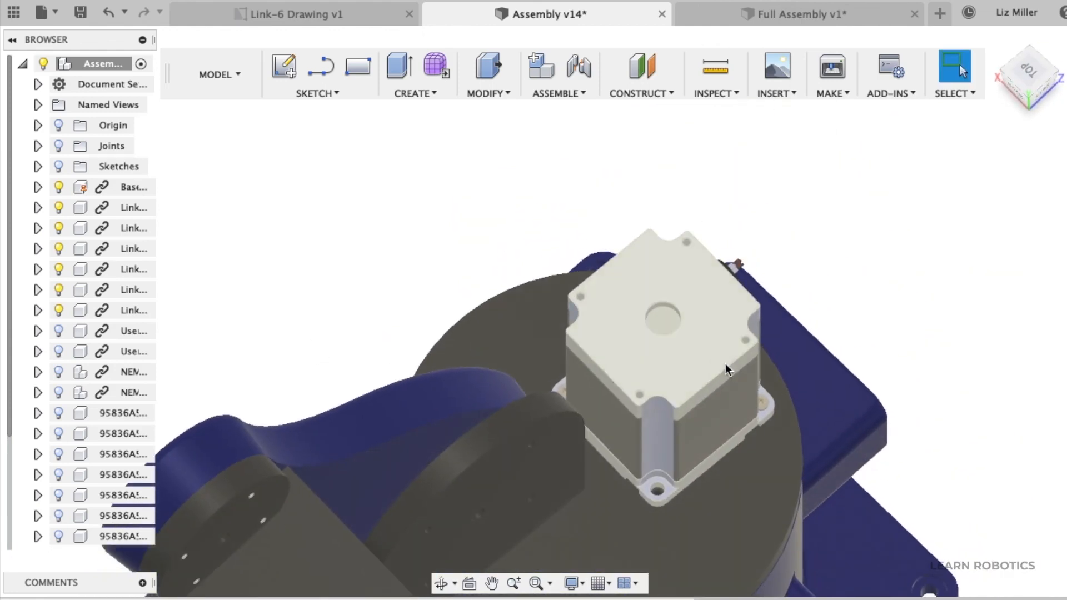
scroll(949, 385, "down", 3)
middle_click_drag(492, 316, 476, 297, "shift")
scroll(396, 268, "down", 5)
scroll(397, 268, "down", 2)
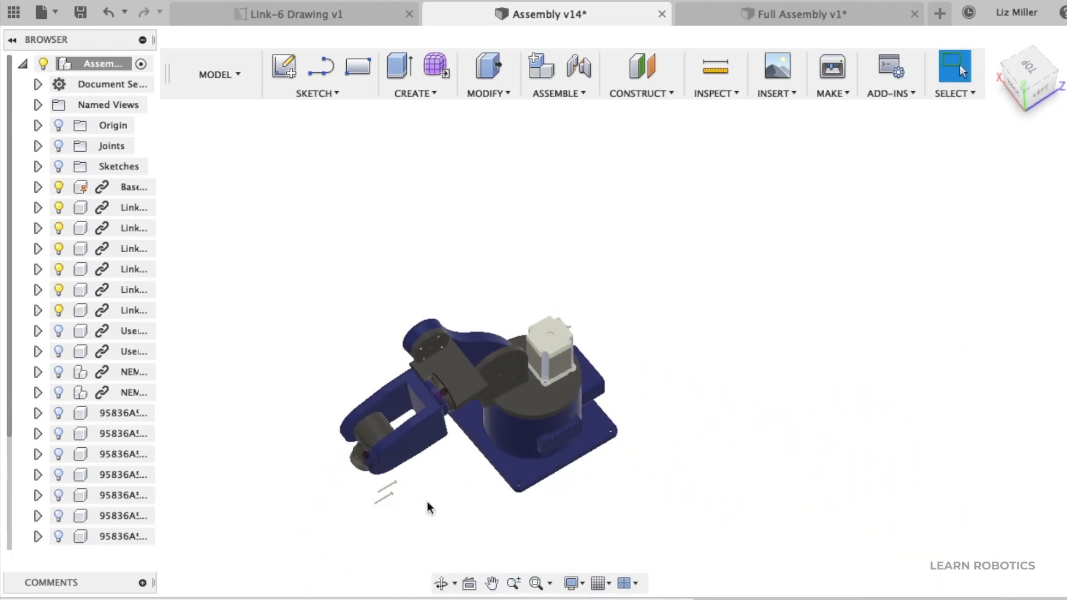
scroll(380, 517, "up", 6)
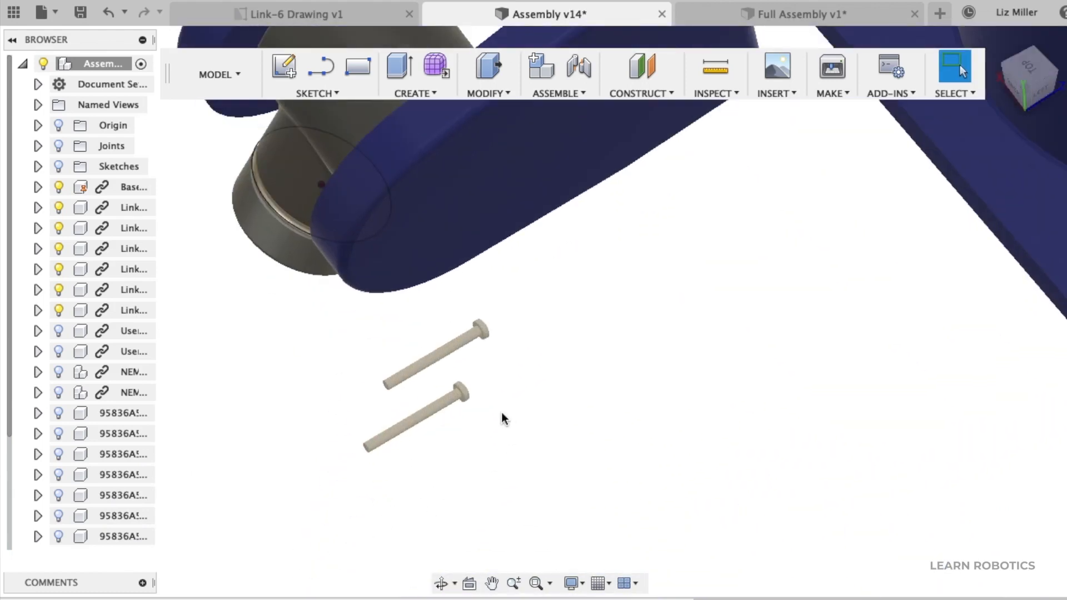
key("j")
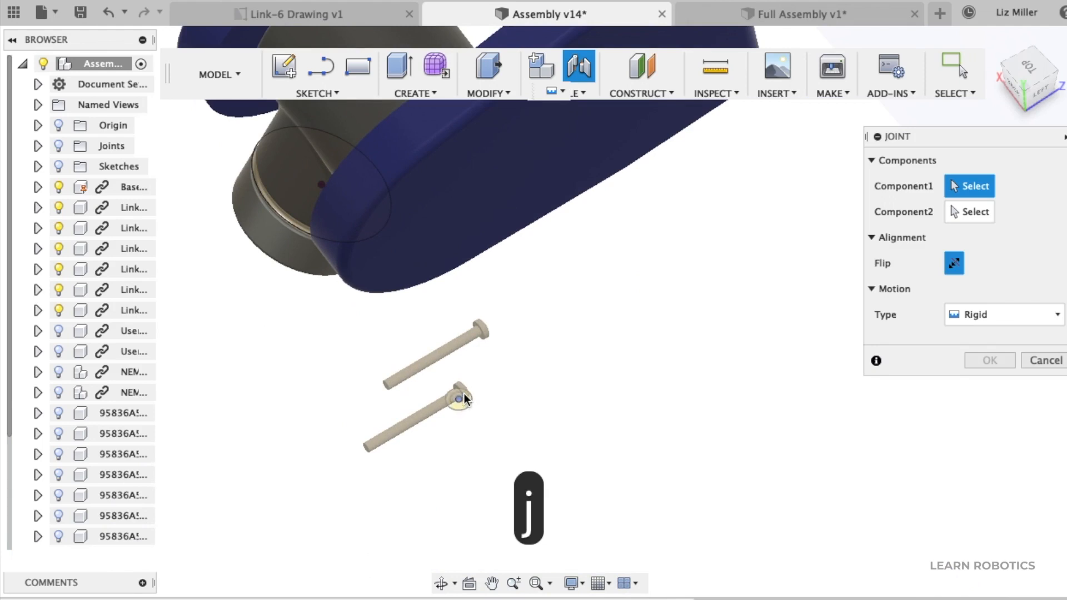
scroll(465, 393, "up", 4)
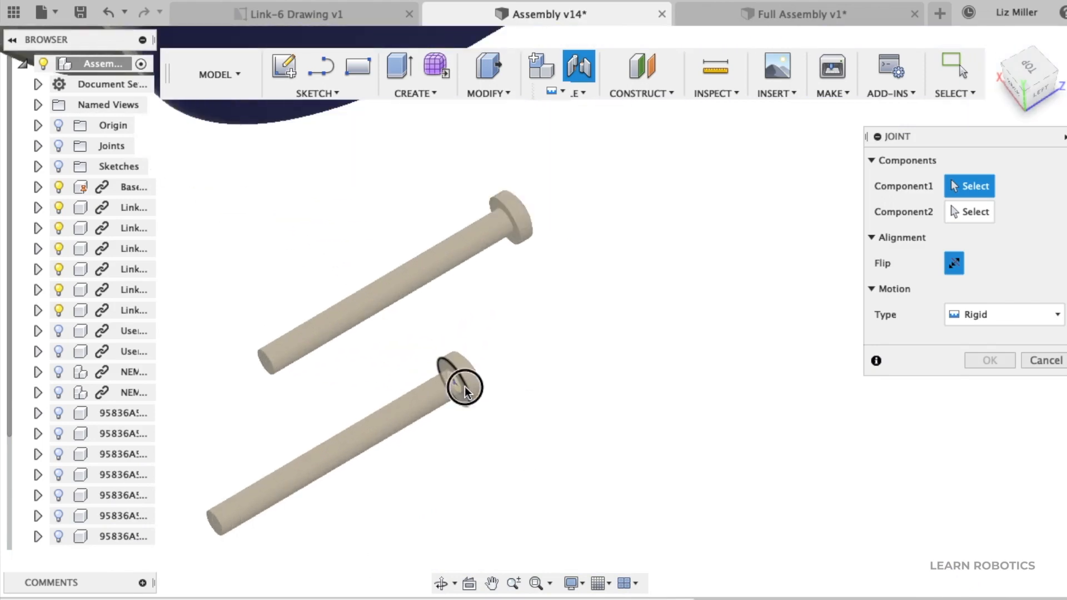
left_click(463, 388)
Seat the third screw in the empty flange hole away from the motor cable, flip its direction and accept the rigid joint.
scroll(615, 419, "up", 2)
scroll(614, 419, "down", 8)
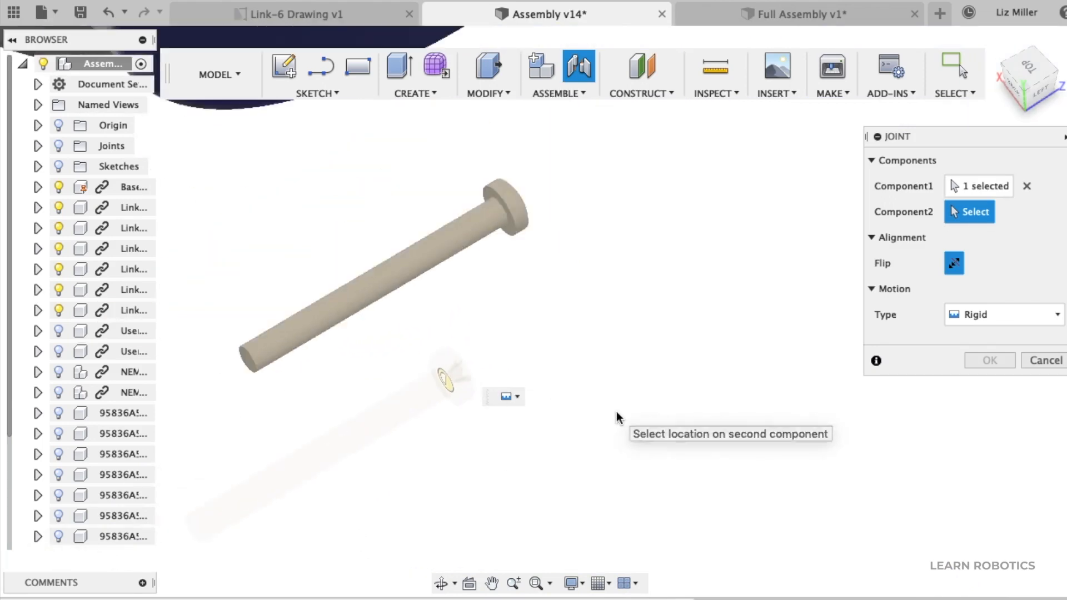
middle_click_drag(743, 419, 522, 496)
scroll(677, 259, "up", 5)
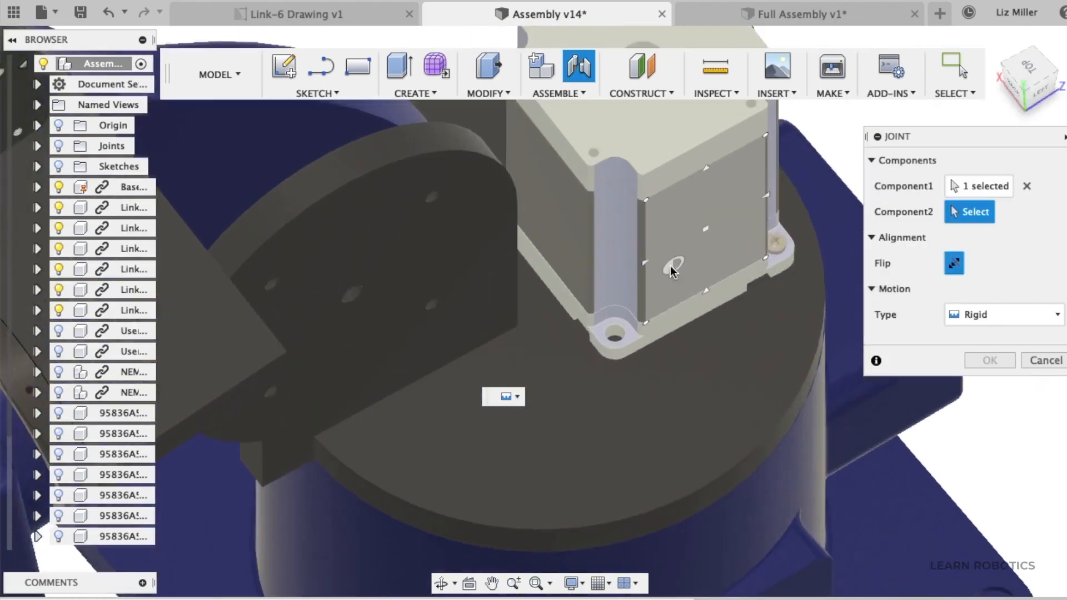
scroll(578, 396, "up", 5)
left_click(598, 388)
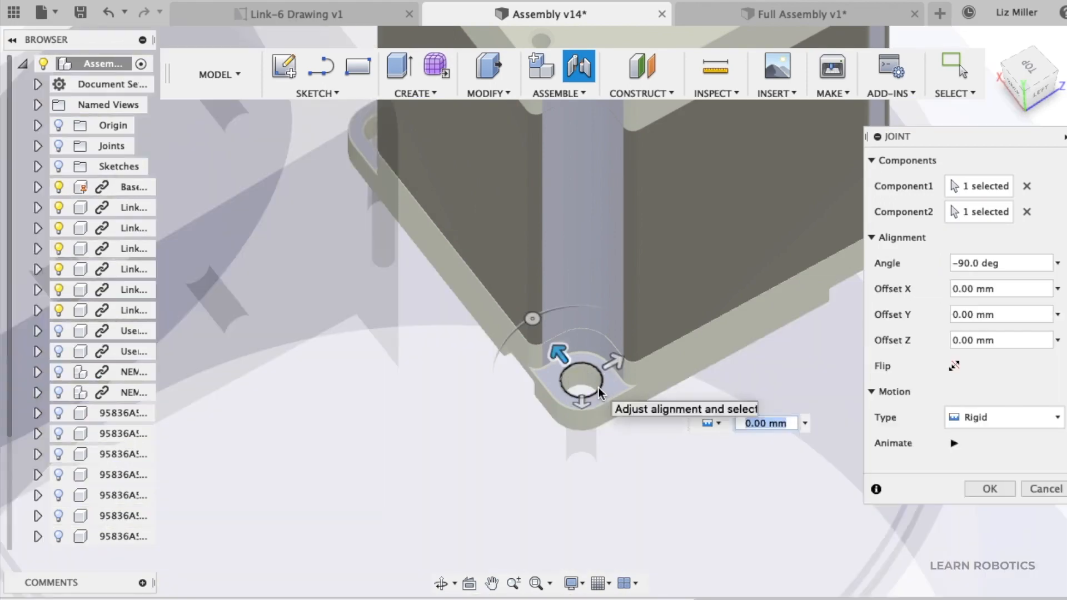
left_click(954, 366)
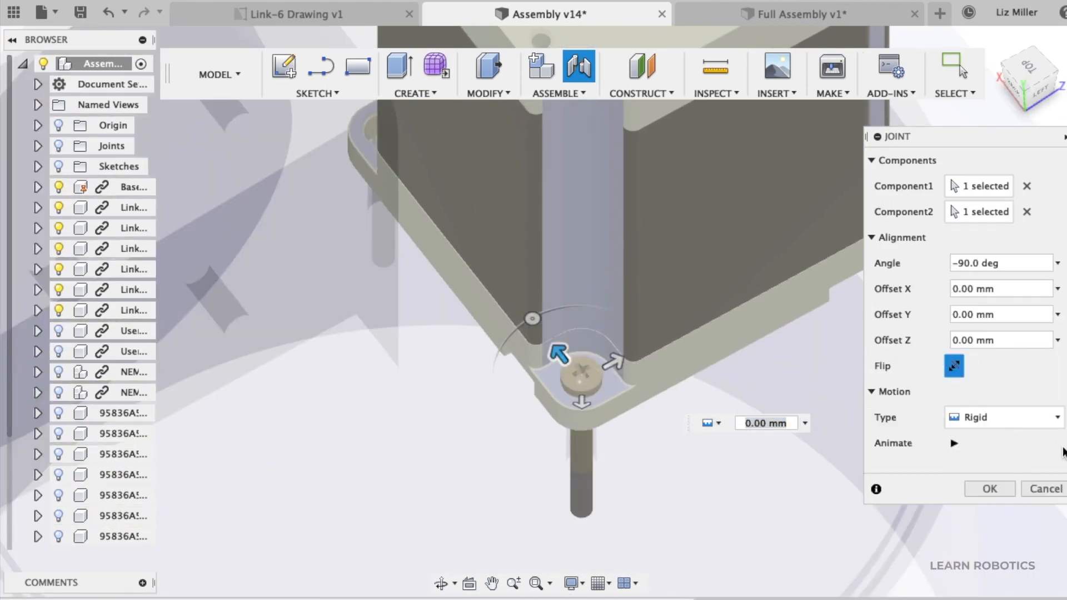
left_click(1006, 489)
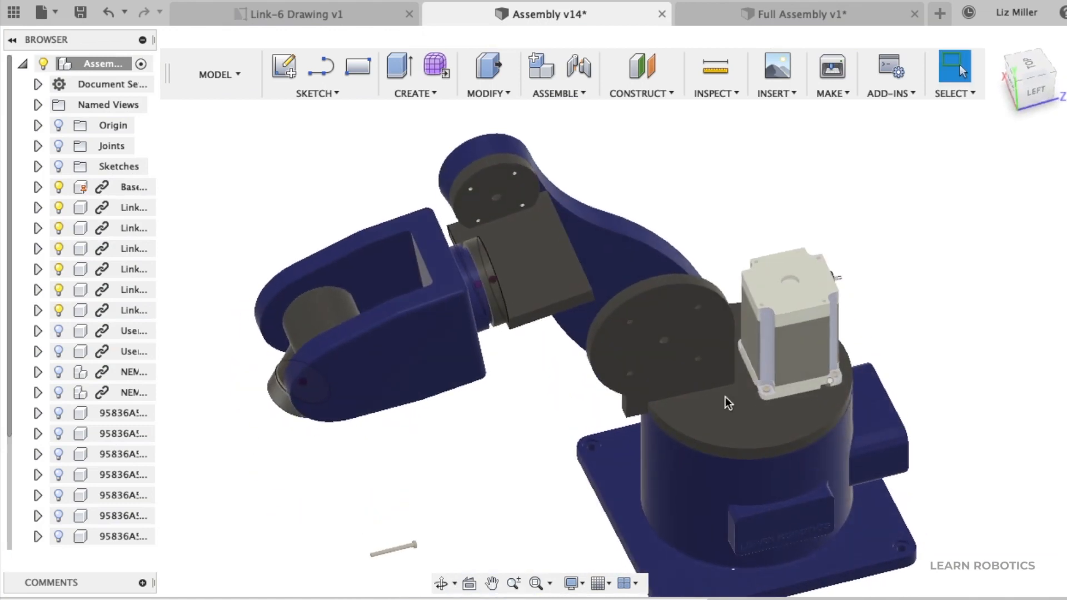
Start a rigid joint at the circular edge under the head of the last loose screw.
scroll(973, 350, "down", 5)
scroll(736, 444, "up", 10)
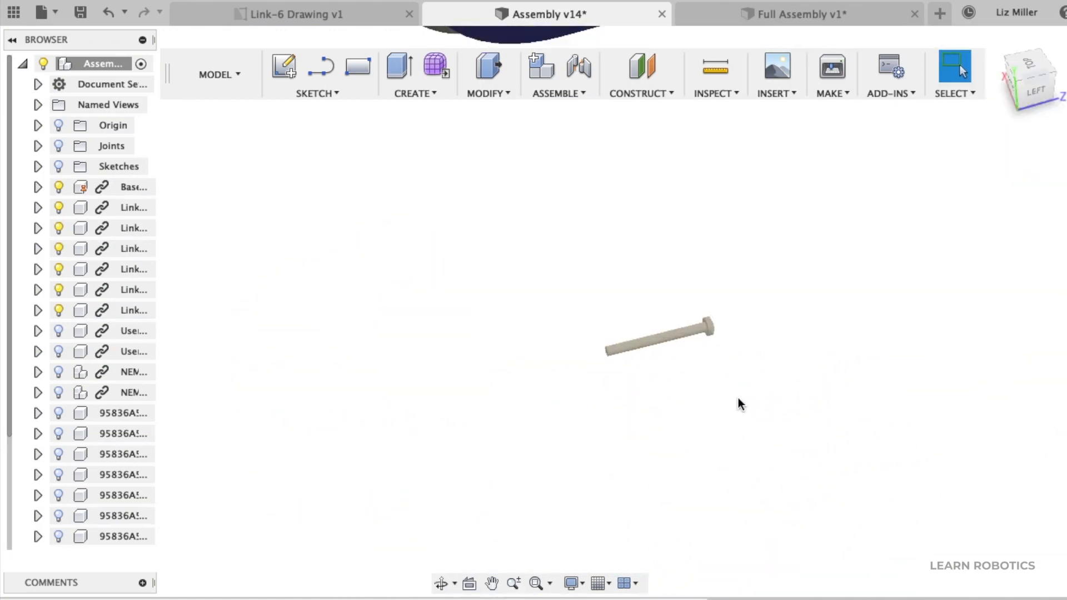
key("j")
left_click(707, 328)
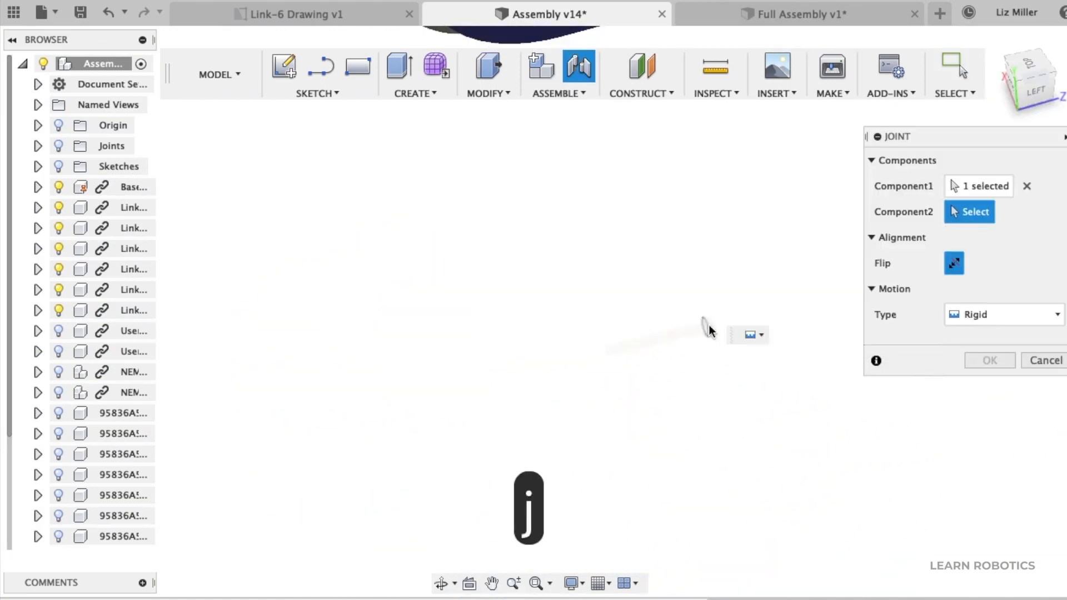
Seat the last screw in the remaining empty motor flange hole, flip its direction and accept the rigid joint.
scroll(598, 459, "down", 5)
scroll(606, 459, "down", 3)
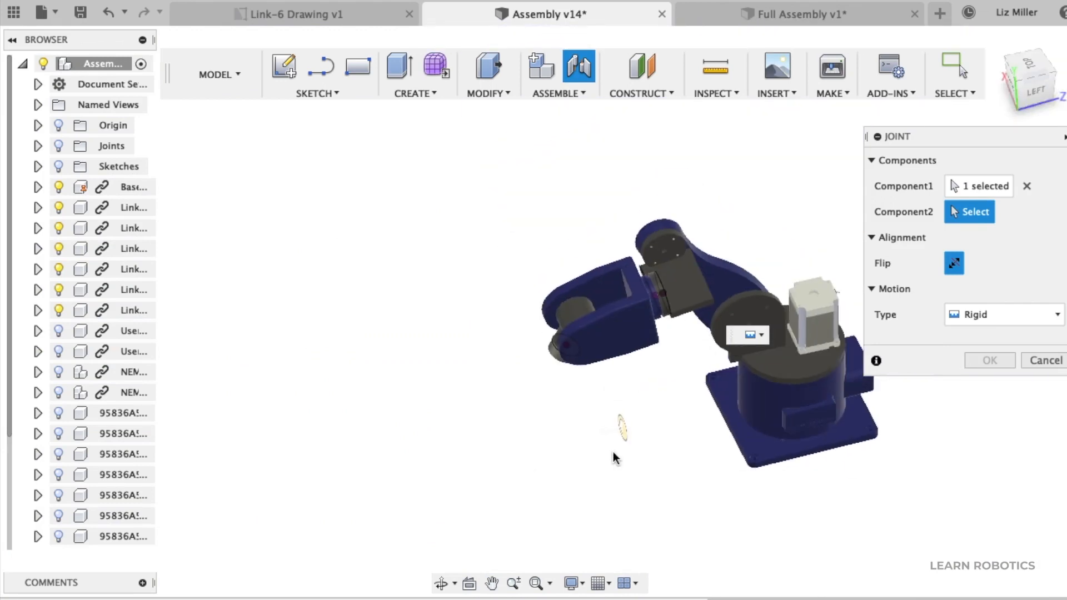
scroll(786, 356, "up", 5)
middle_click_drag(771, 381, 769, 472, "shift")
scroll(723, 289, "up", 2)
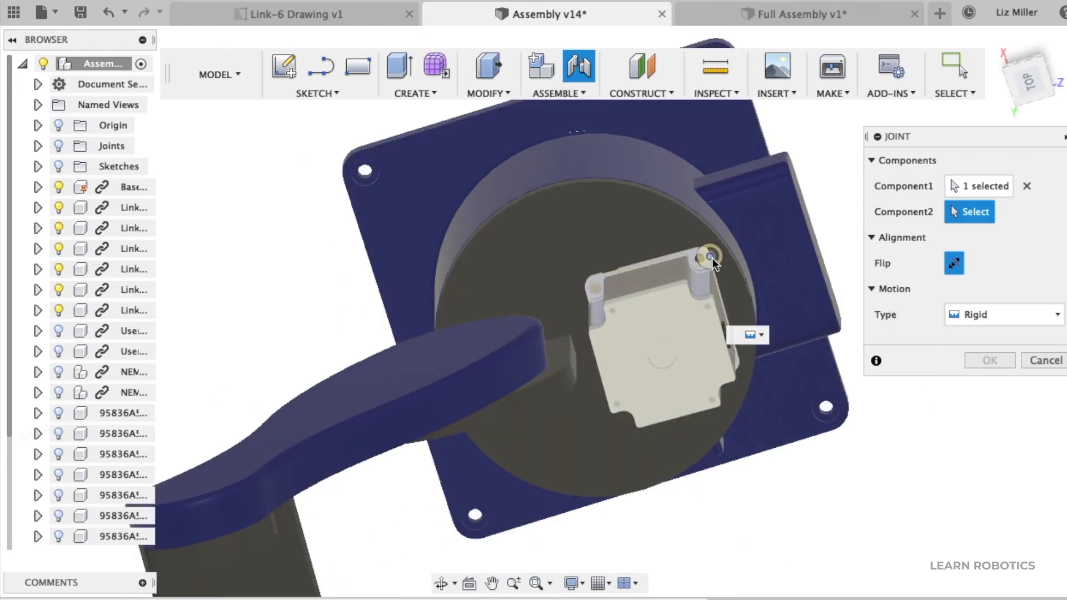
scroll(705, 266, "up", 5)
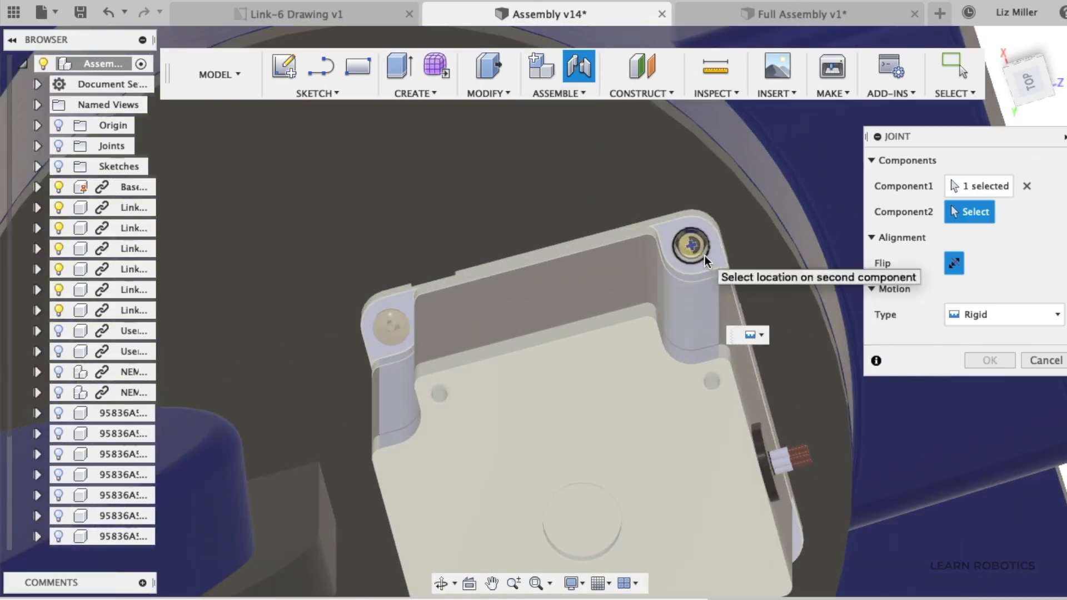
left_click(704, 257)
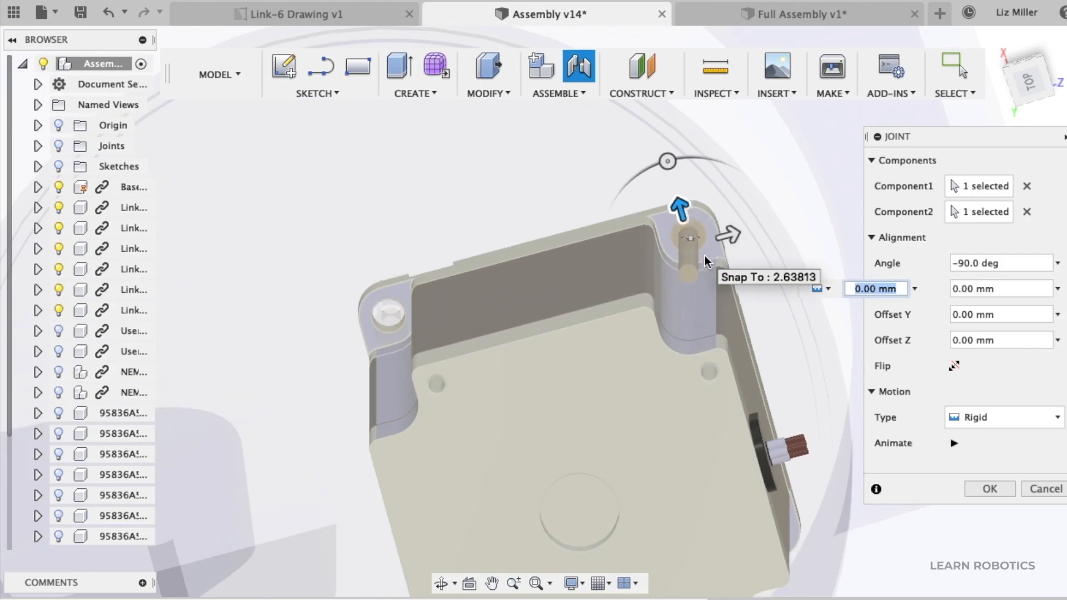
left_click(951, 367)
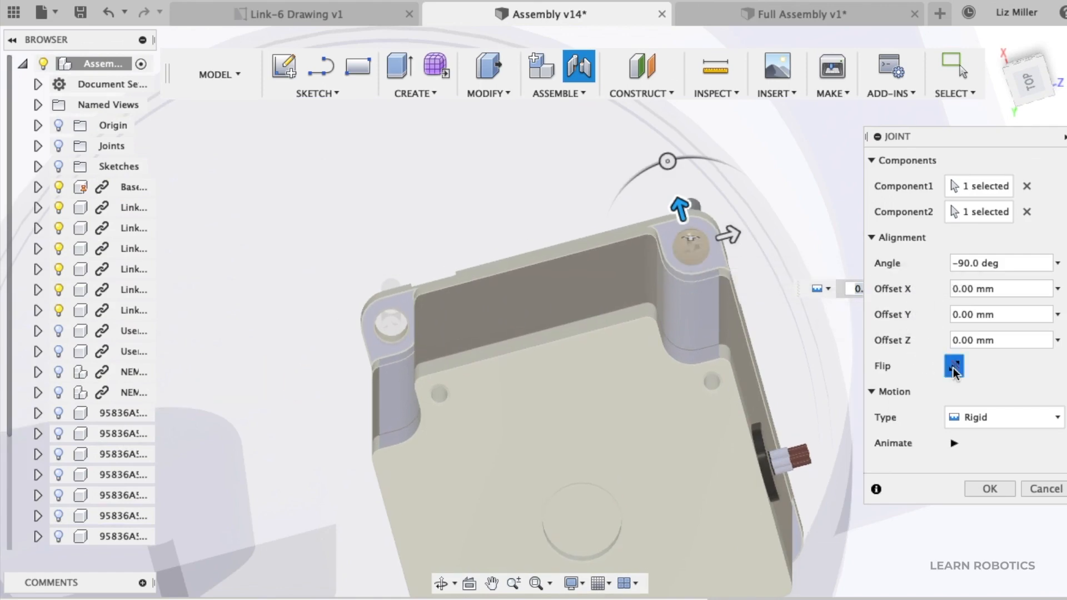
left_click(979, 491)
middle_click_drag(959, 378, 963, 302, "shift")
key("s")
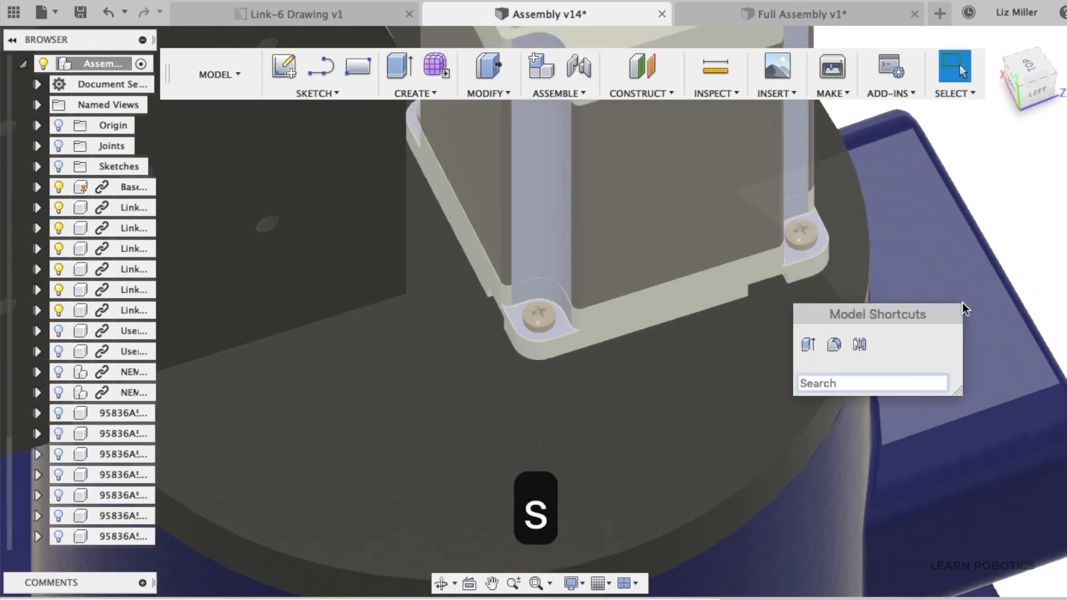
type("joint")
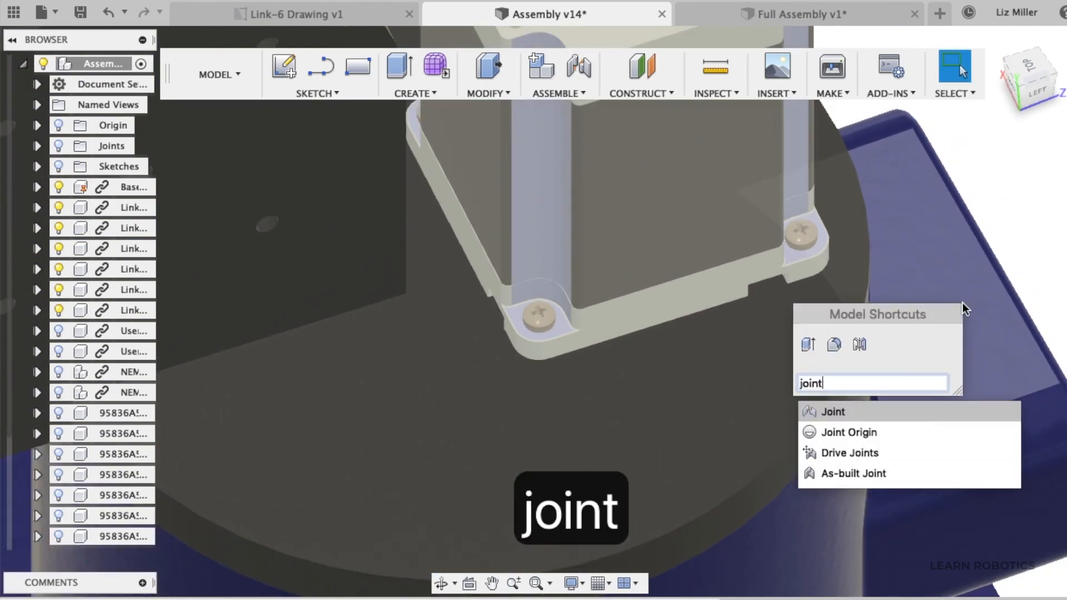
left_click(836, 413)
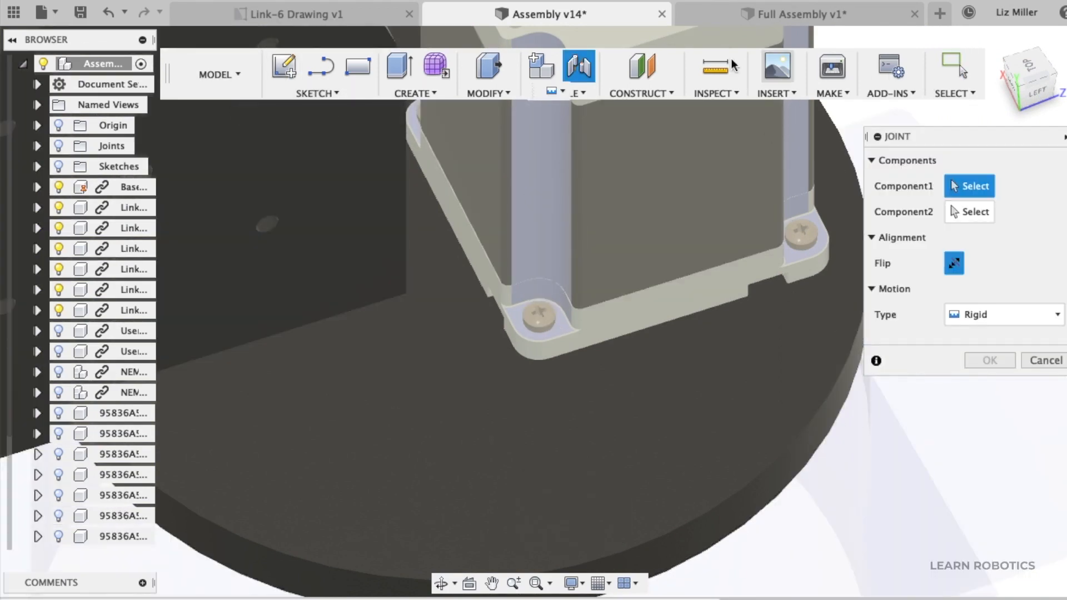
left_click(1045, 361)
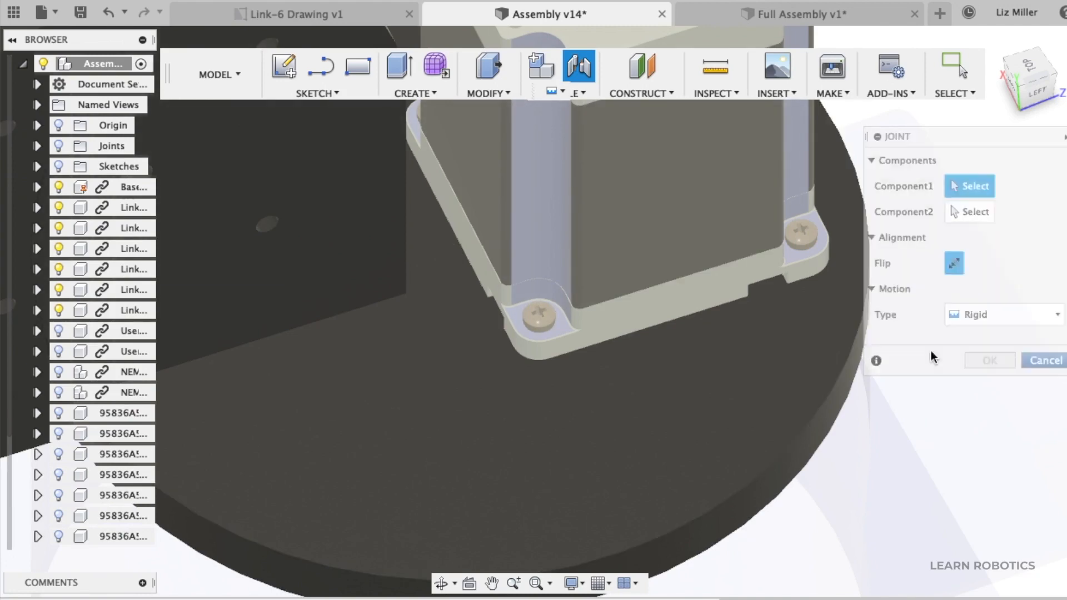
Examine the assembled robot arm and its motors from several sides.
scroll(857, 352, "down", 10)
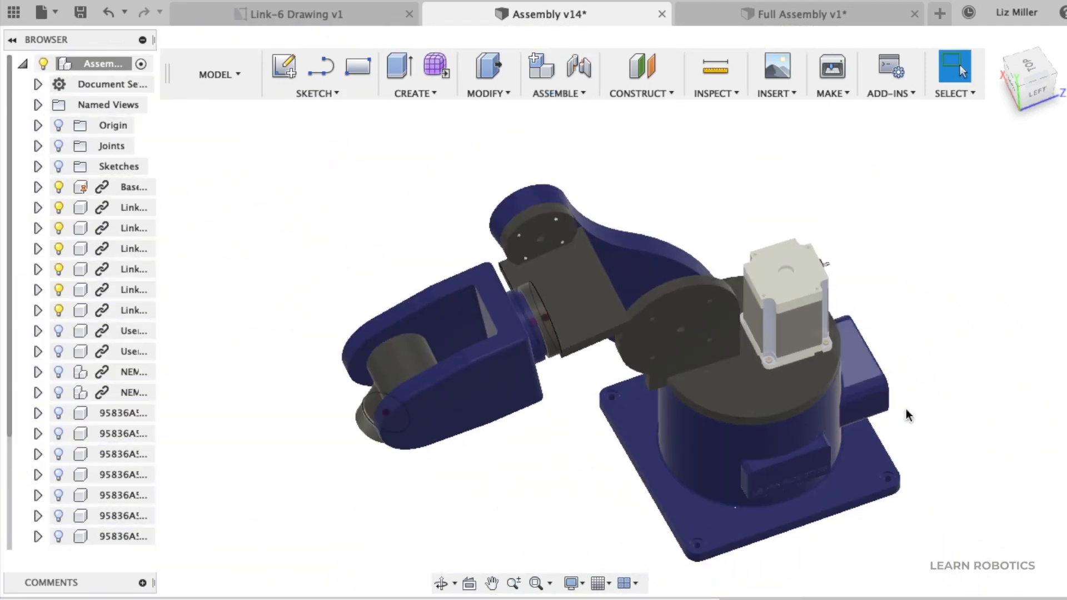
middle_click_drag(943, 452, 845, 457, "shift")
scroll(514, 397, "down", 3)
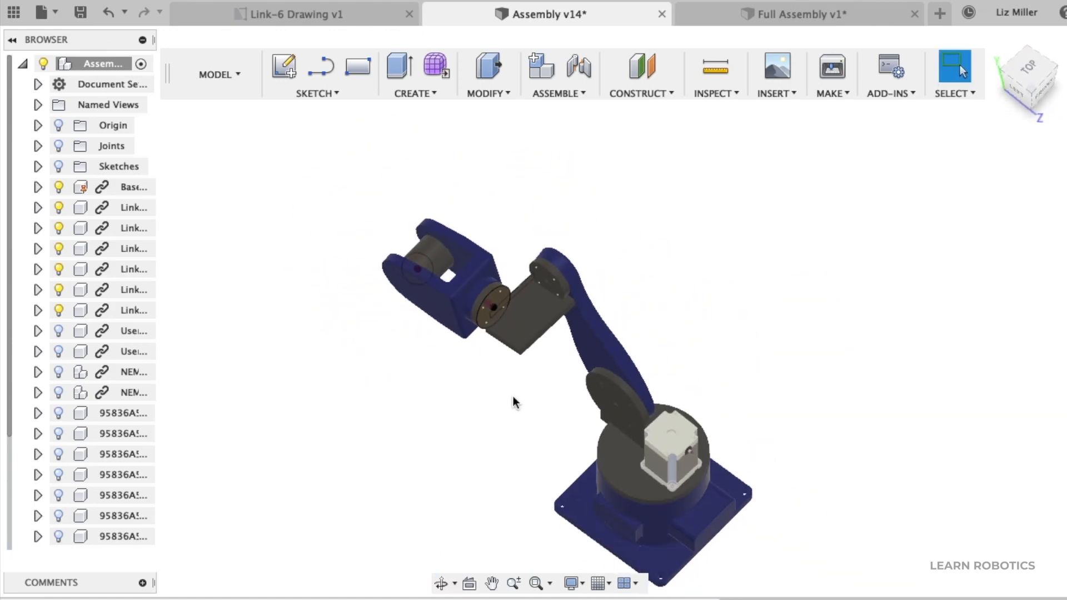
middle_click_drag(815, 492, 841, 426, "shift")
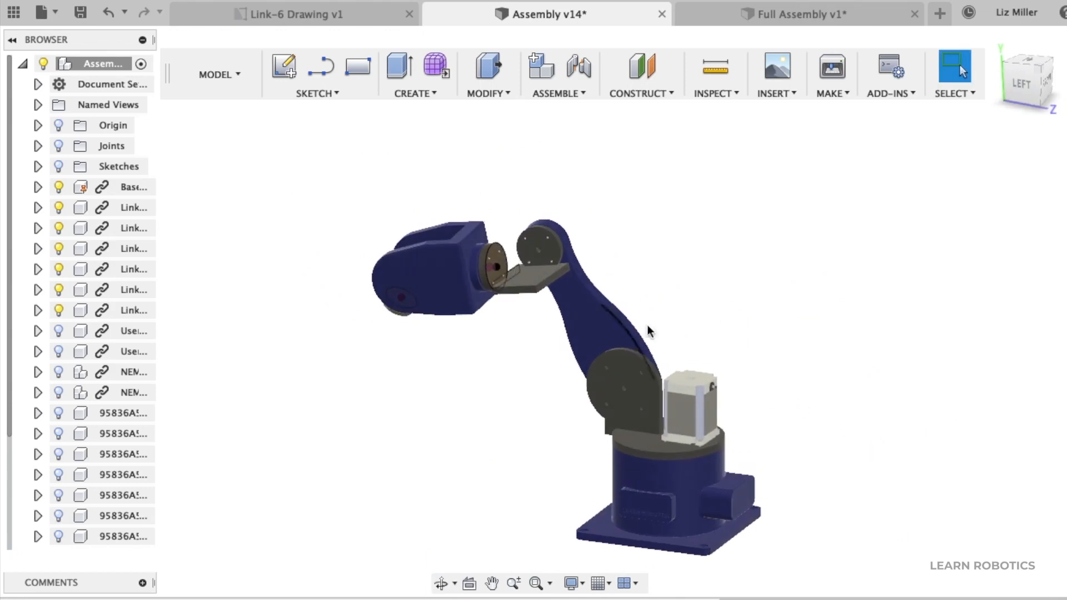
scroll(593, 225, "down", 3)
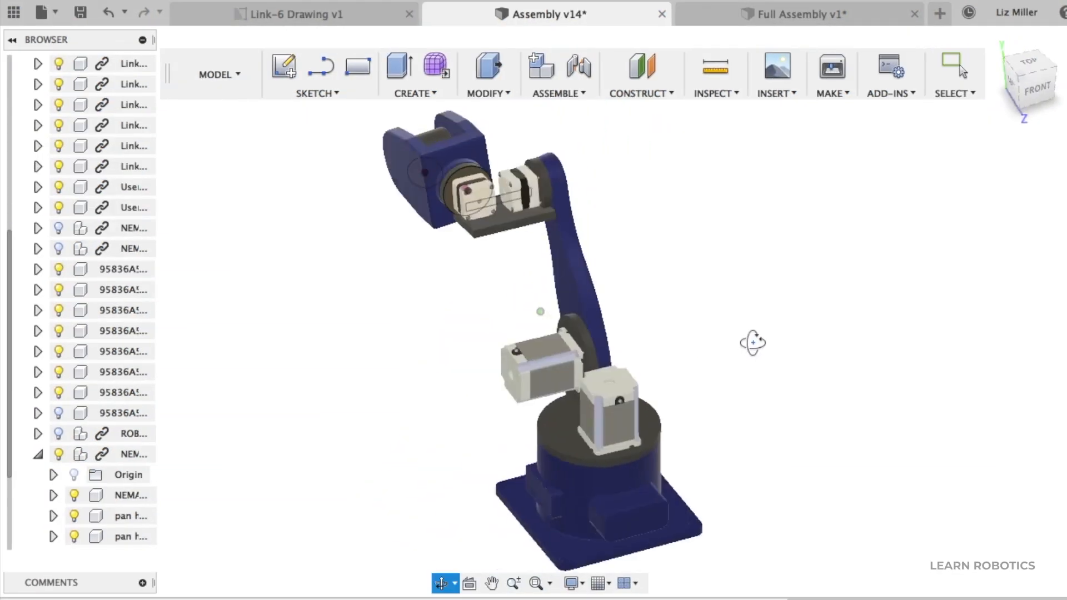
left_click_drag(753, 340, 817, 304)
key("Escape")
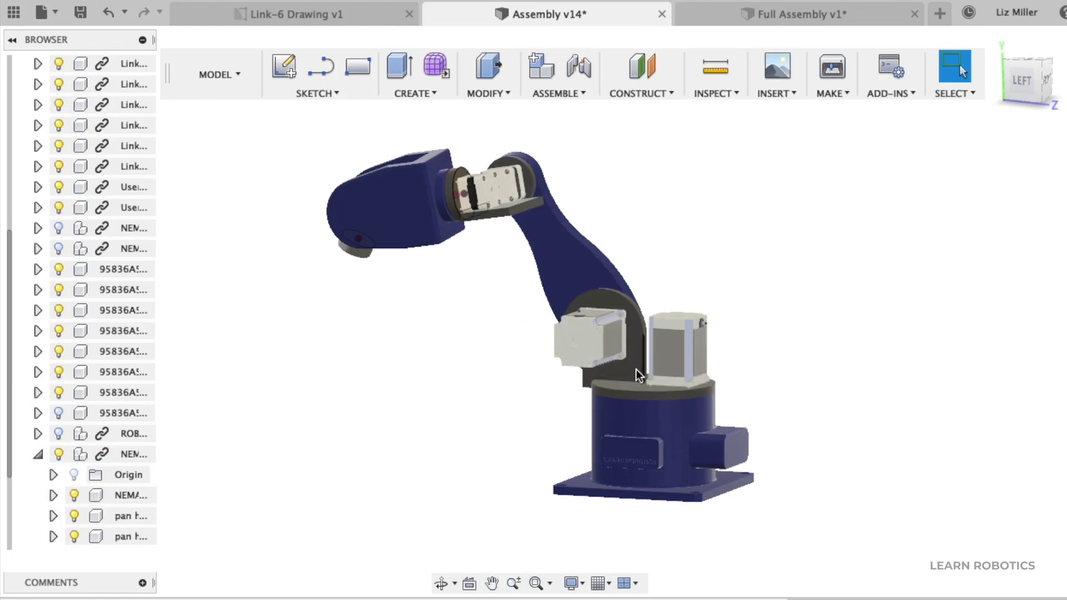
scroll(636, 369, "up", 2)
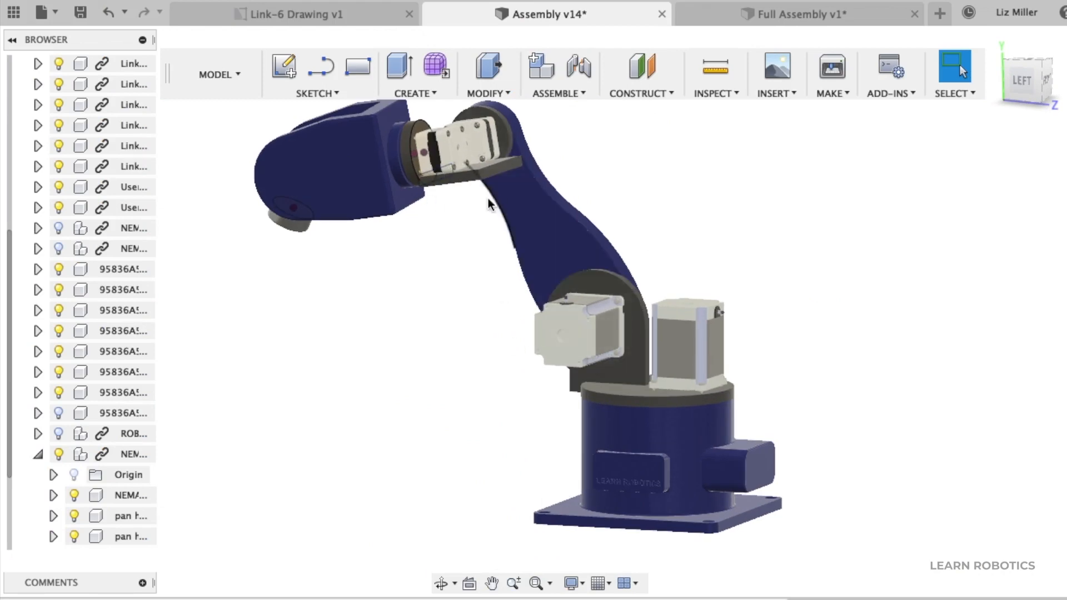
middle_click_drag(639, 164, 768, 185, "shift")
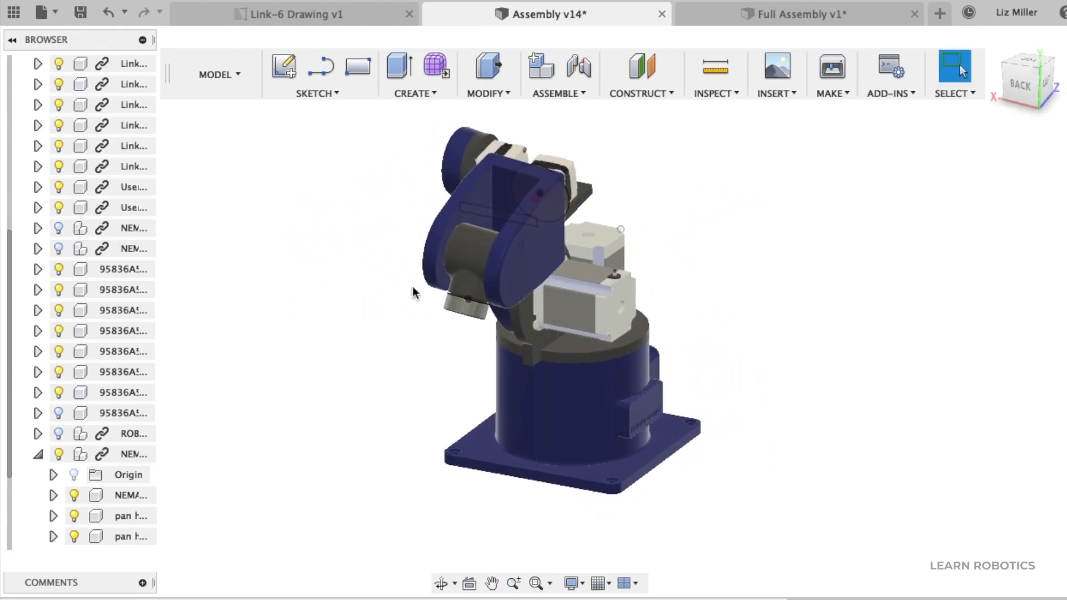
Show the hidden robotic hand component at the end of the arm's wrist.
scroll(137, 406, "down", 3)
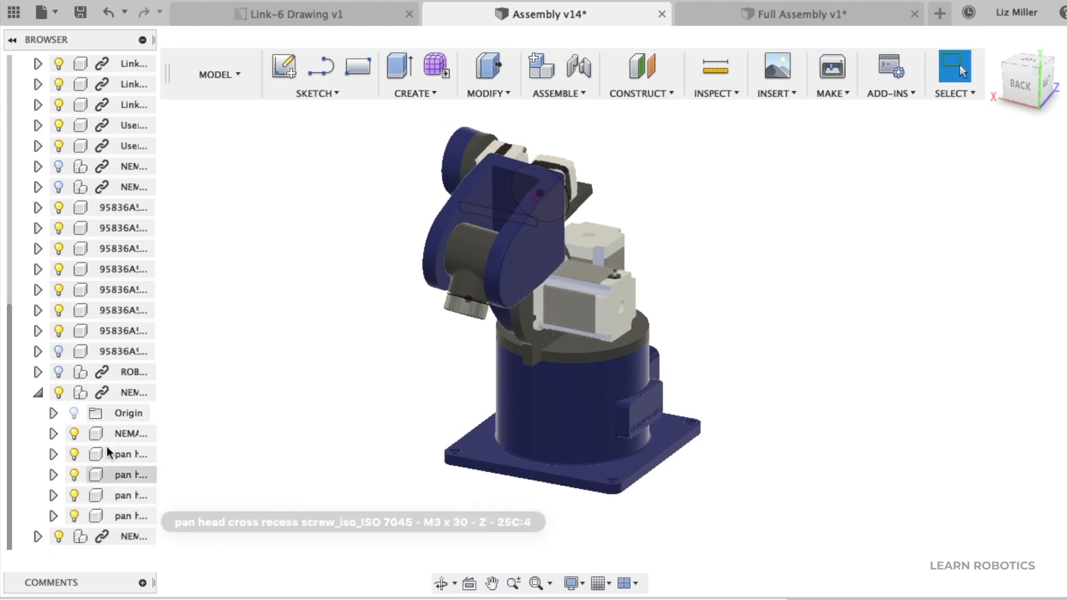
left_click(59, 373)
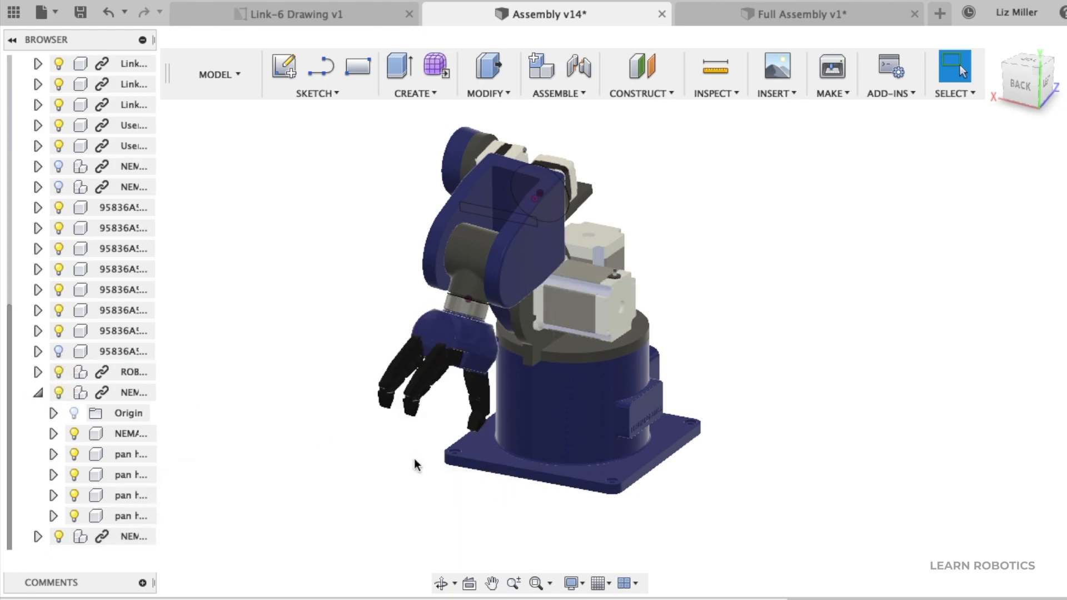
middle_click_drag(407, 473, 350, 461, "shift")
scroll(964, 376, "down", 3)
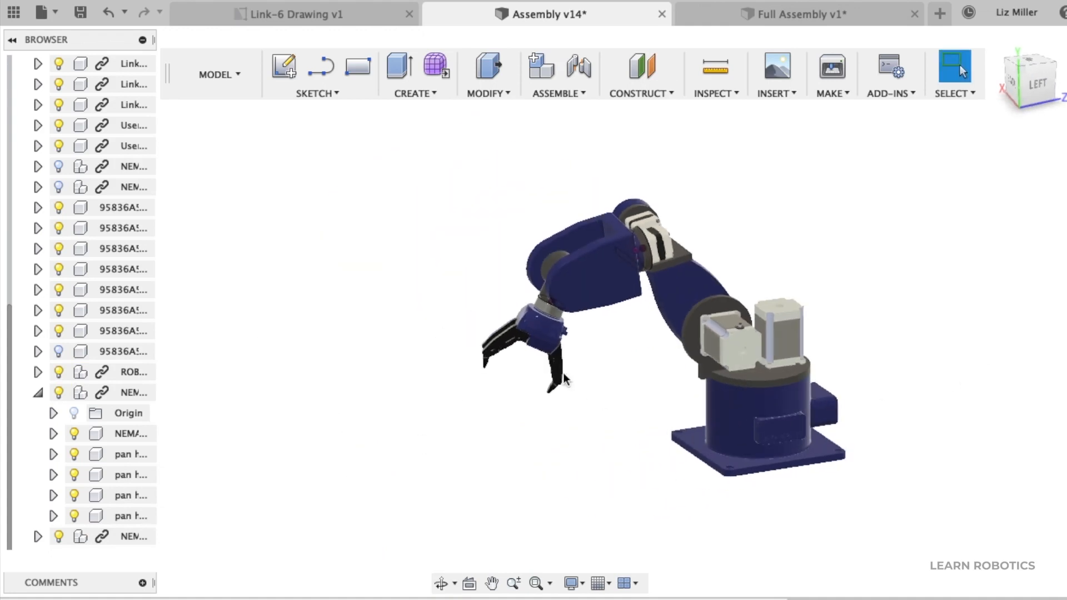
Examine up close how the robotic hand attaches to the wrist, and compare it with the whole arm.
scroll(555, 455, "up", 4)
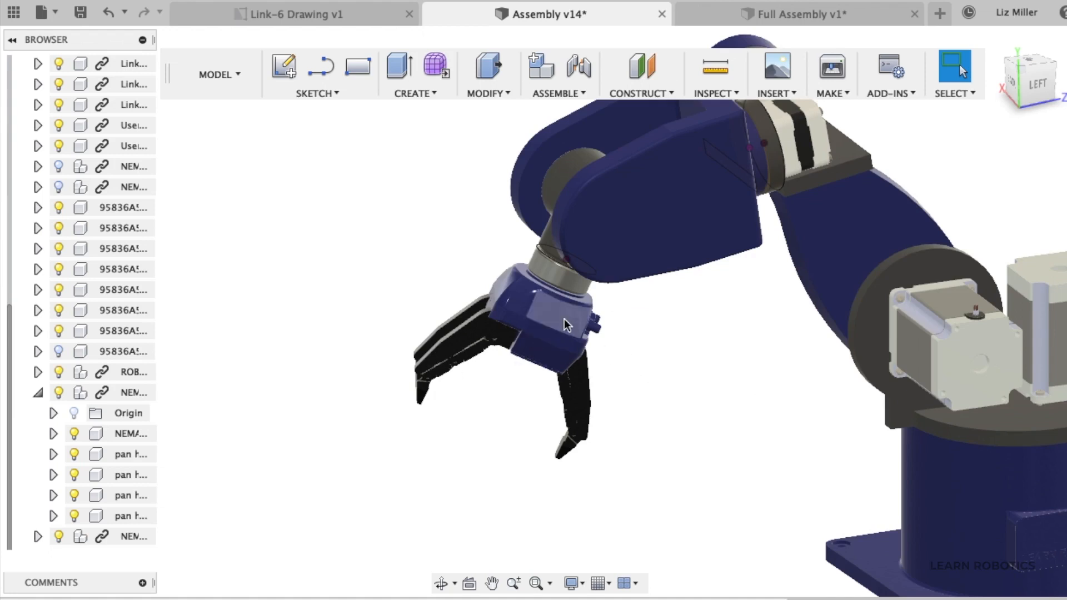
scroll(565, 319, "up", 6)
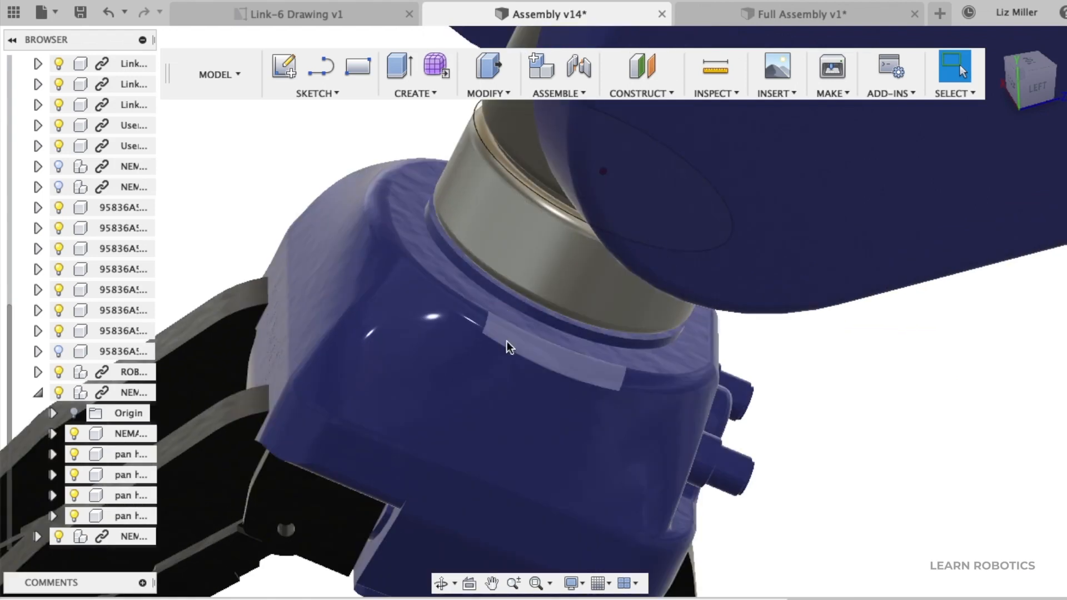
scroll(478, 344, "down", 10)
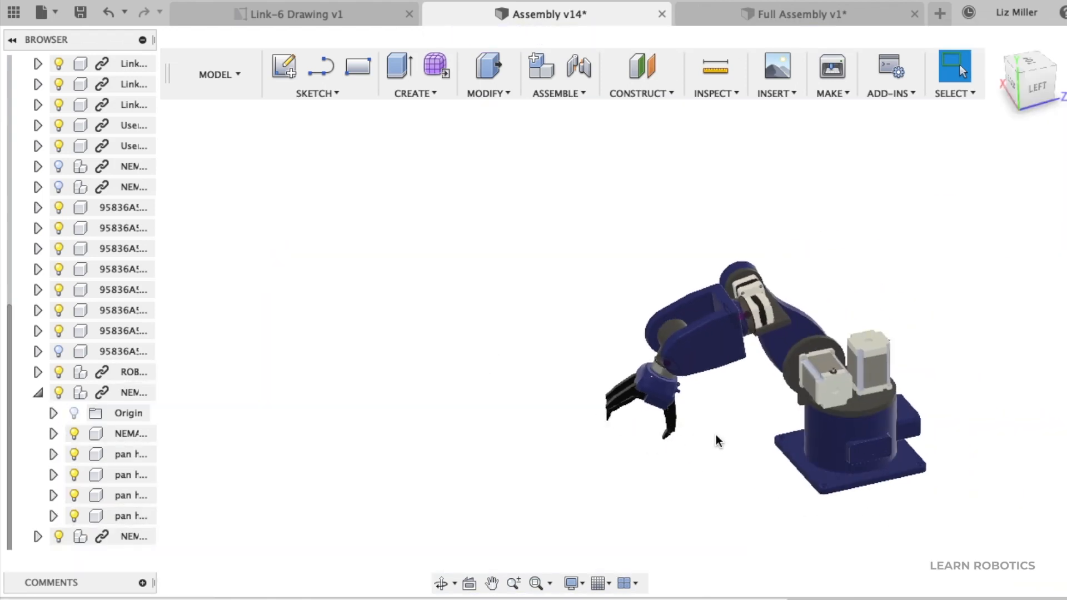
scroll(723, 435, "up", 5)
scroll(414, 300, "down", 3)
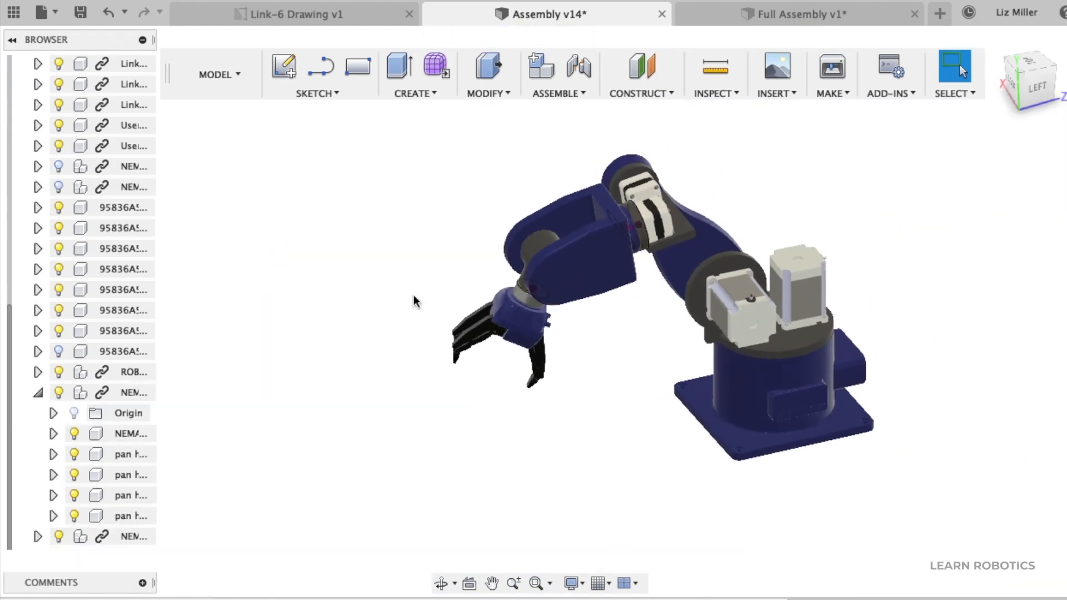
scroll(648, 345, "up", 3)
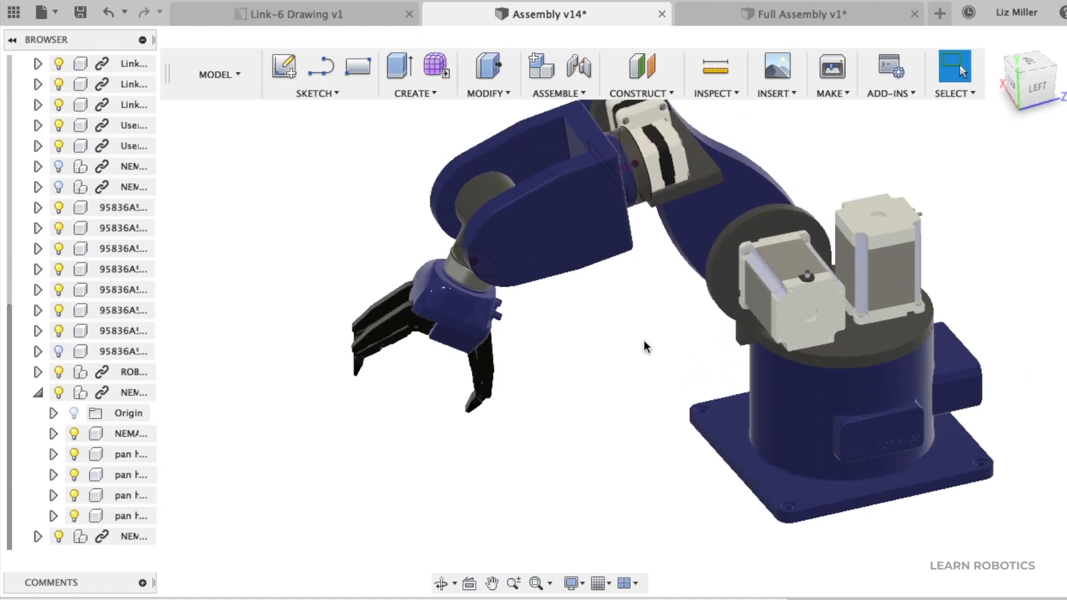
Open the linked Base component of the assembly as its own design.
scroll(643, 340, "down", 1)
left_click(643, 341)
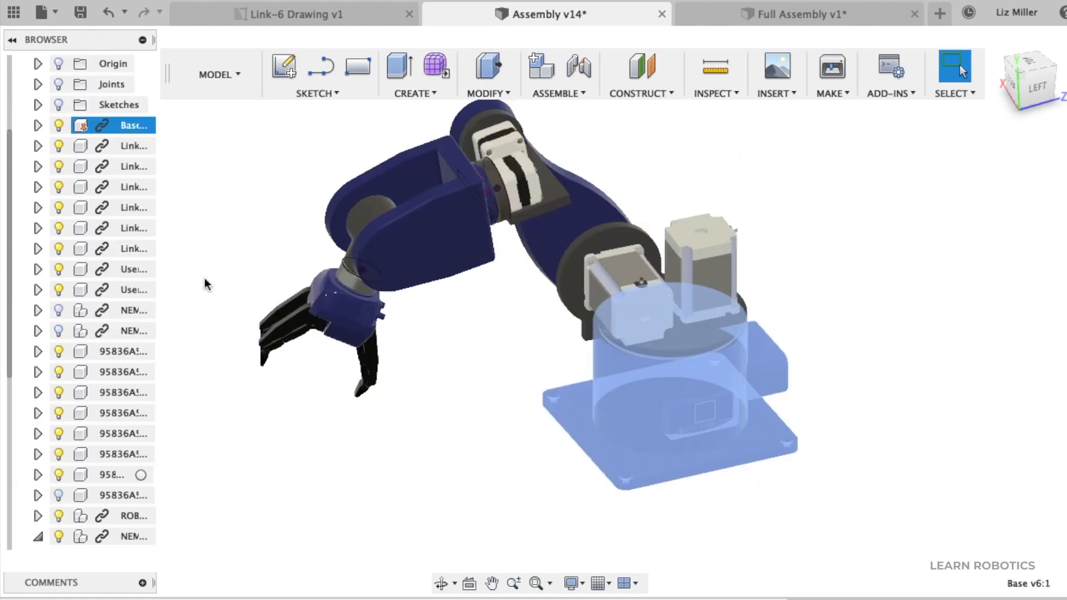
right_click(121, 127)
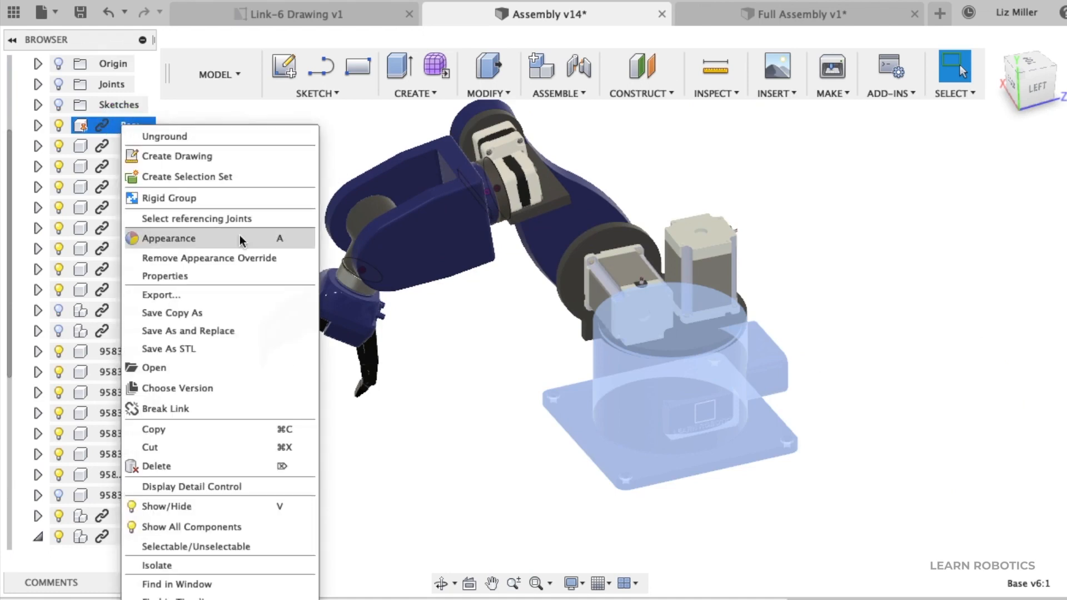
left_click(175, 367)
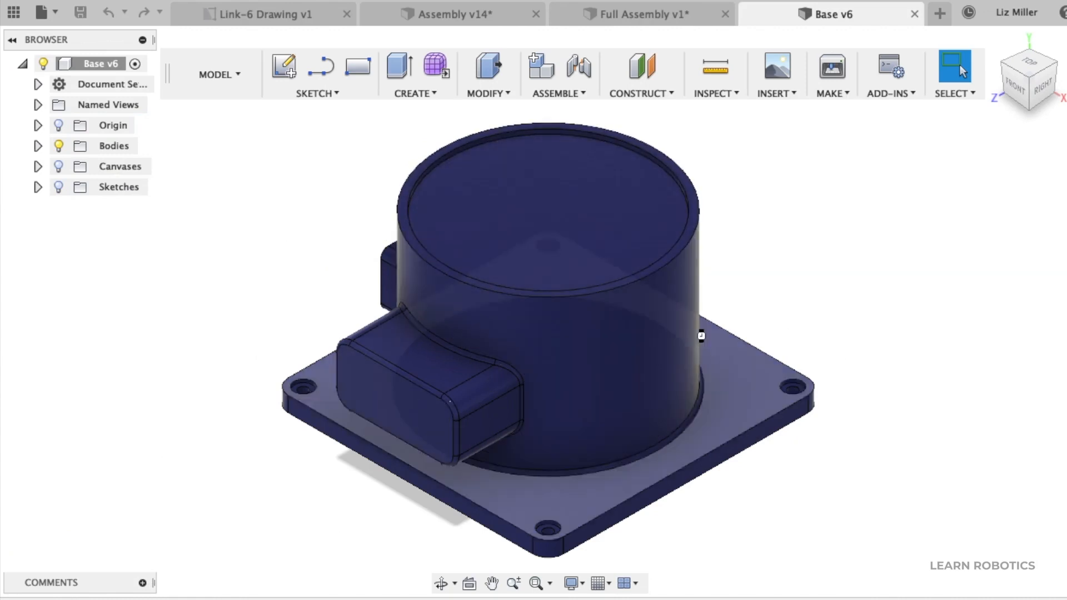
Apply the ABS (White) appearance from the Fusion 360 library to the whole base body.
scroll(871, 291, "down", 2)
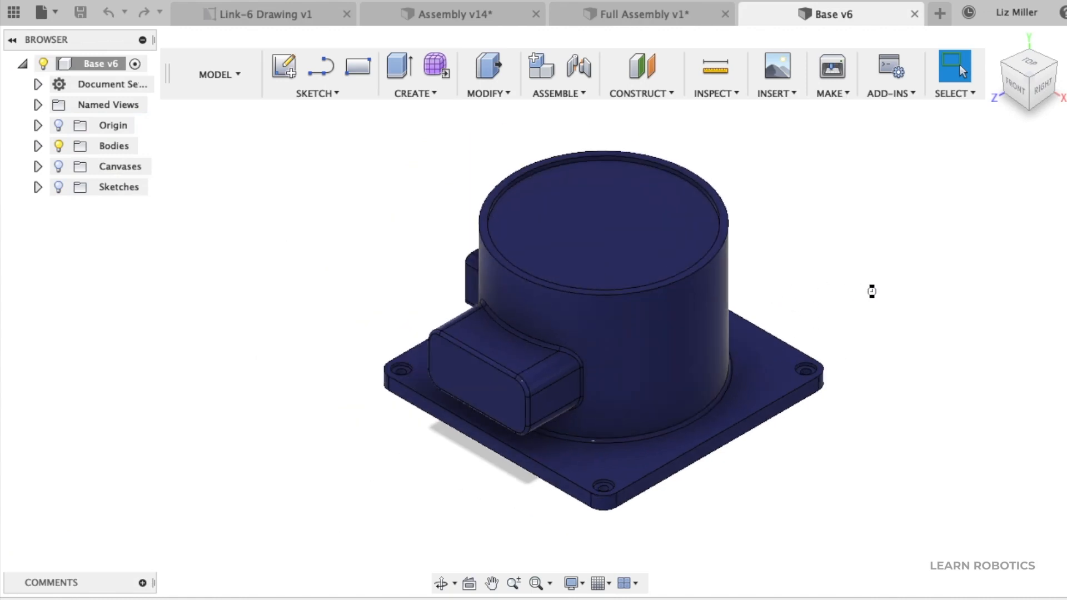
key("a")
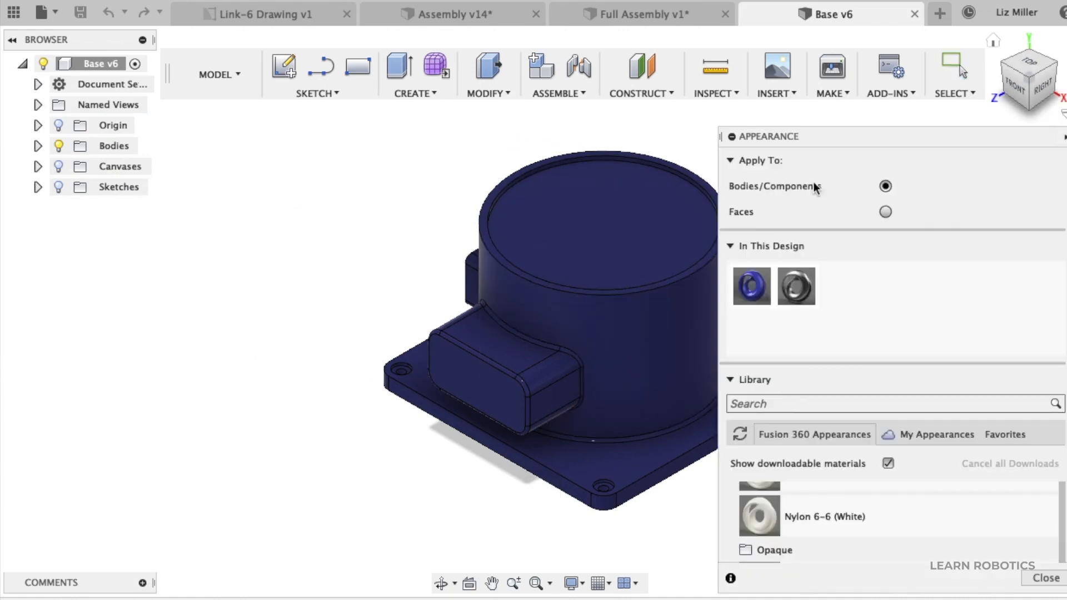
scroll(861, 500, "up", 3)
scroll(860, 502, "down", 3)
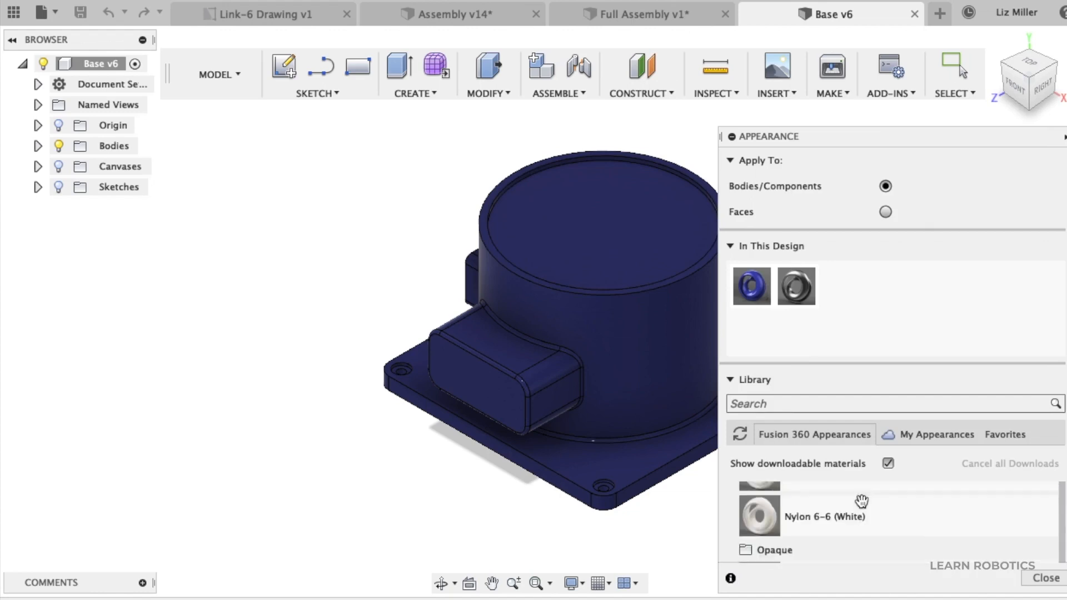
scroll(861, 501, "up", 2)
scroll(416, 248, "down", 3)
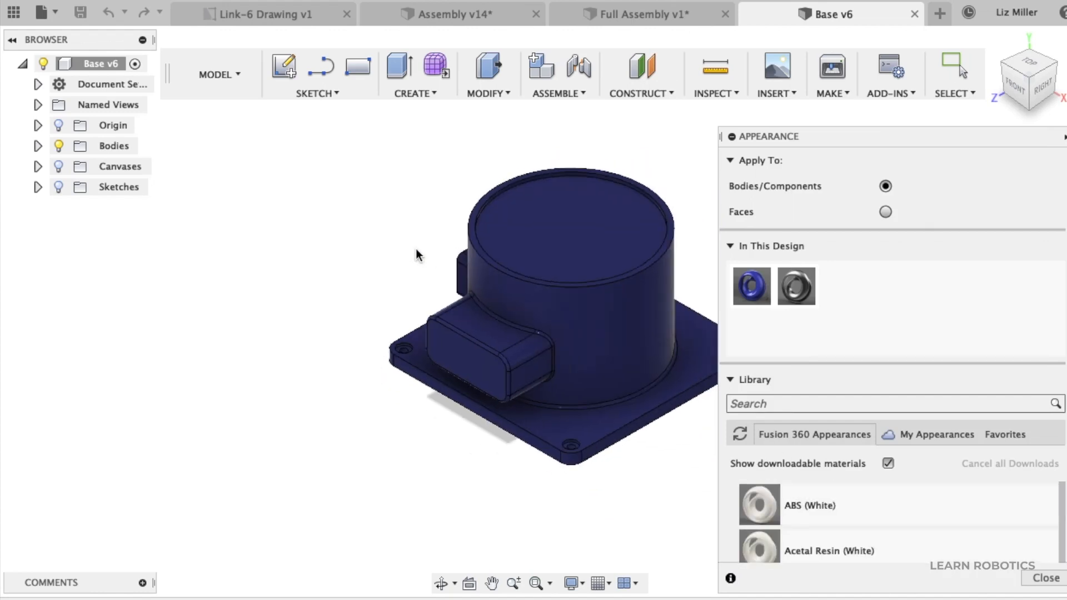
scroll(595, 329, "up", 3)
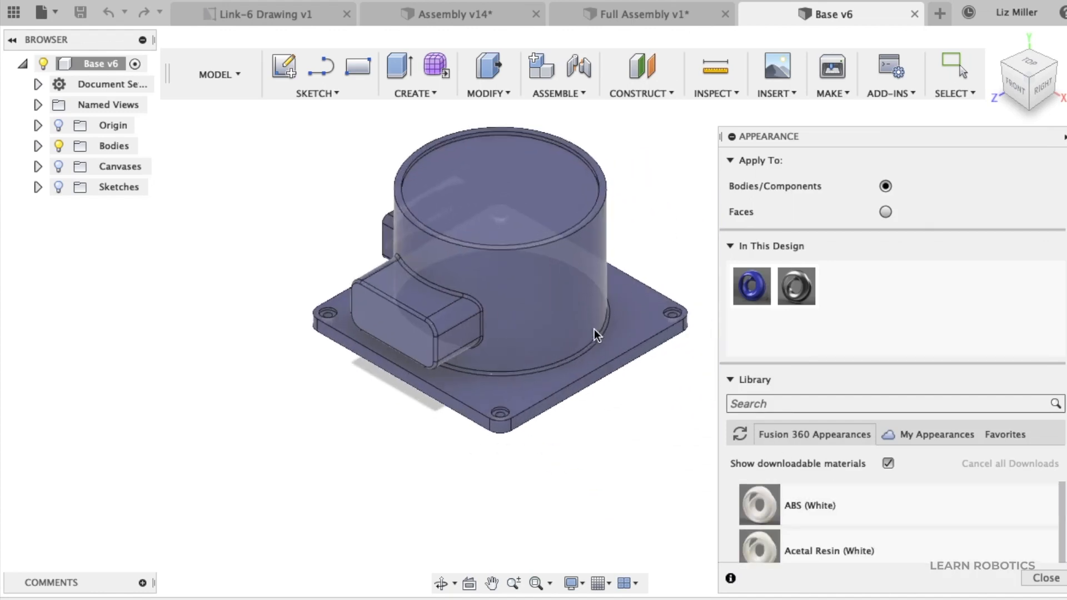
left_click_drag(806, 511, 548, 295)
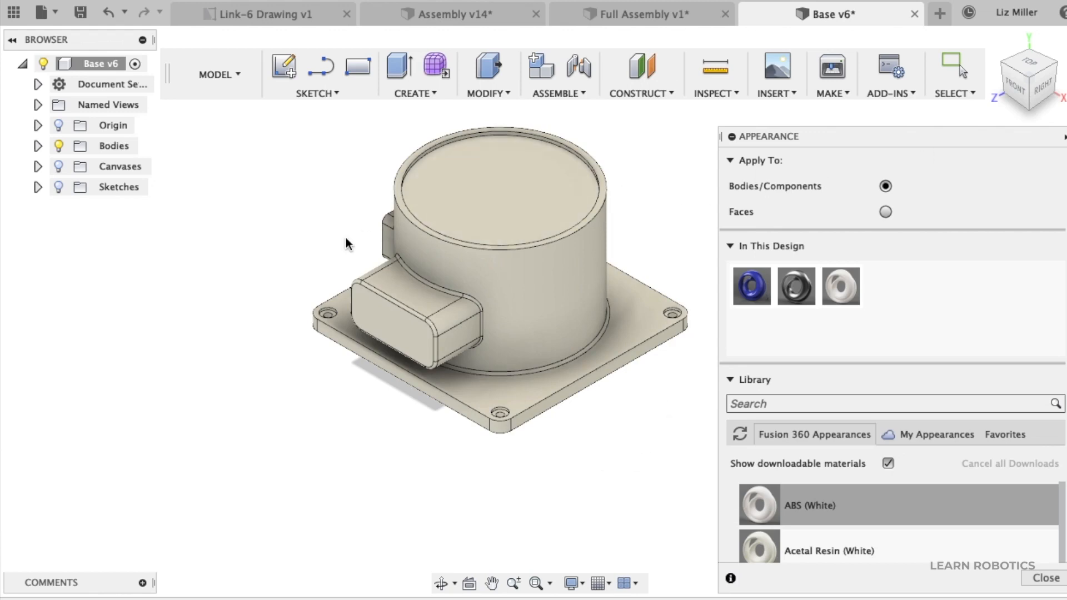
Save the base design with the version description User Saved and update the Base component in the assembly to its latest version.
key("super+s")
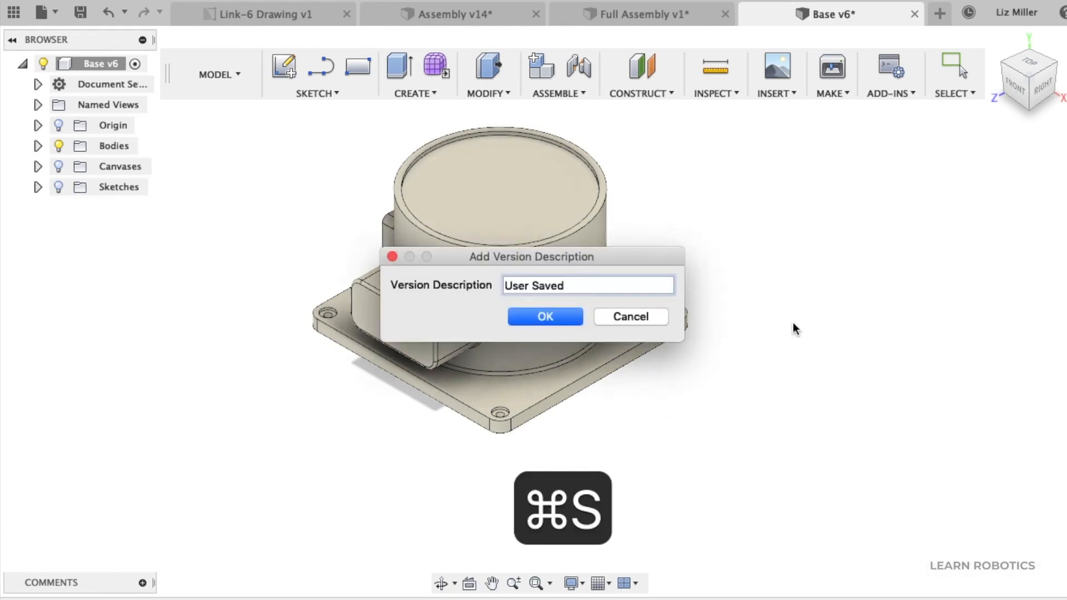
left_click(570, 319)
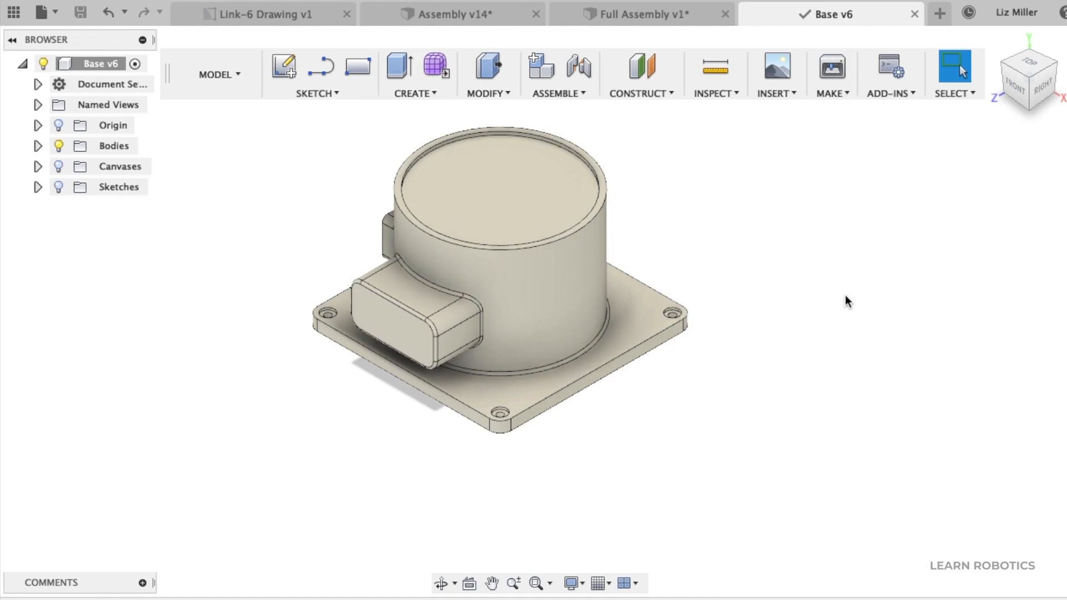
left_click(476, 21)
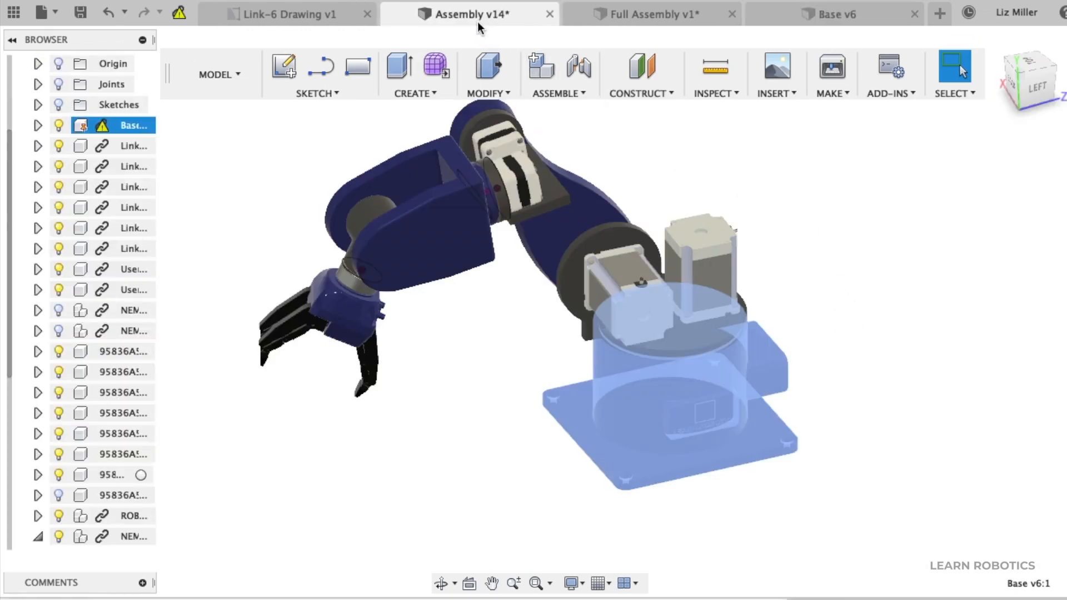
left_click(920, 259)
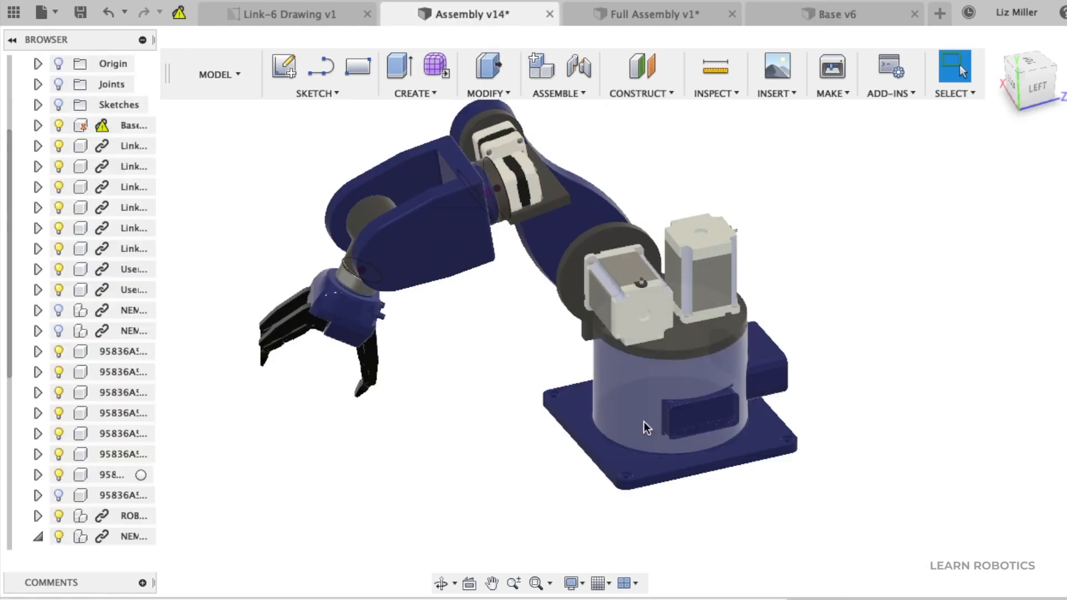
left_click(103, 129)
right_click(112, 129)
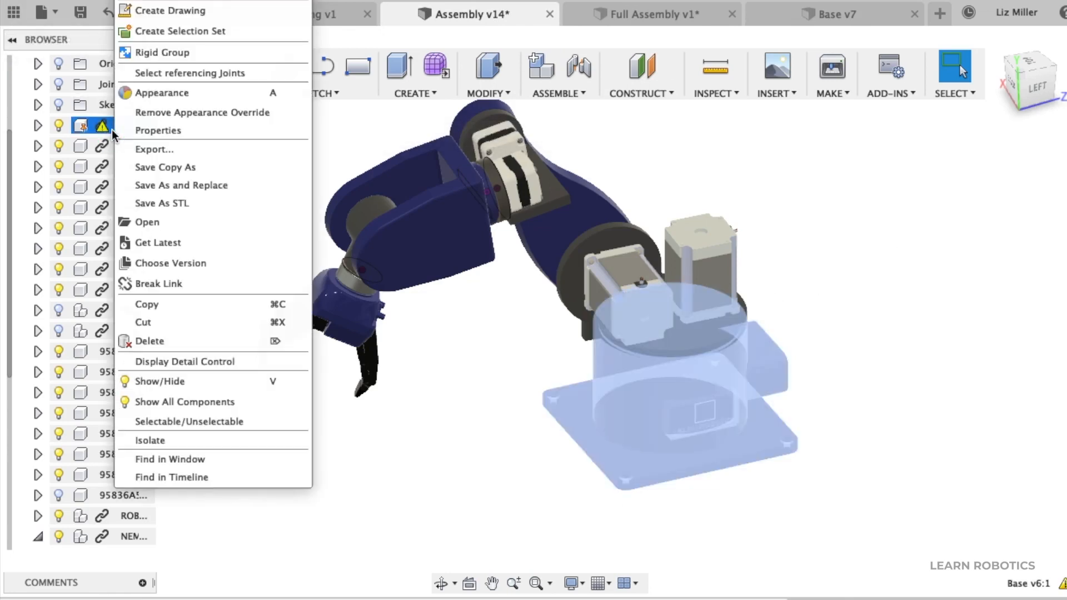
left_click(155, 243)
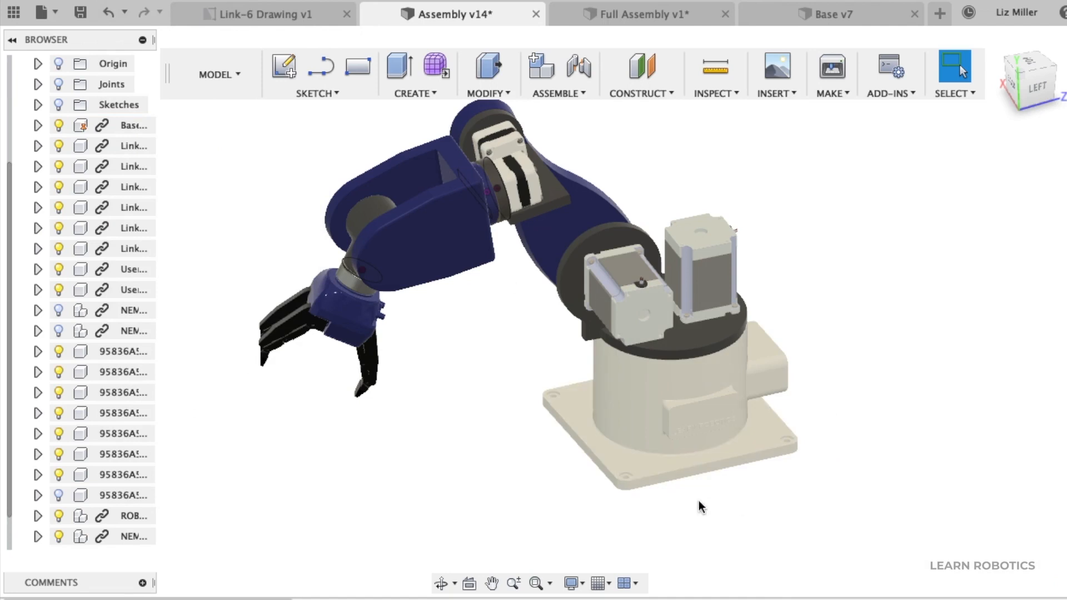
Examine the recoloured base up close and check the whole robot arm from several angles.
scroll(662, 456, "up", 5)
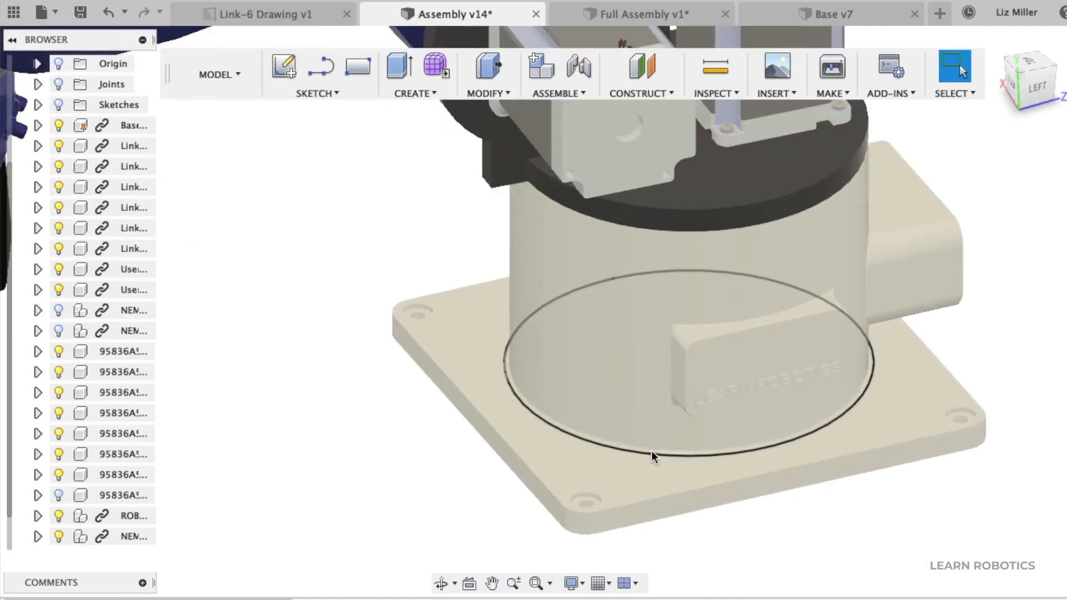
scroll(939, 372, "down", 4)
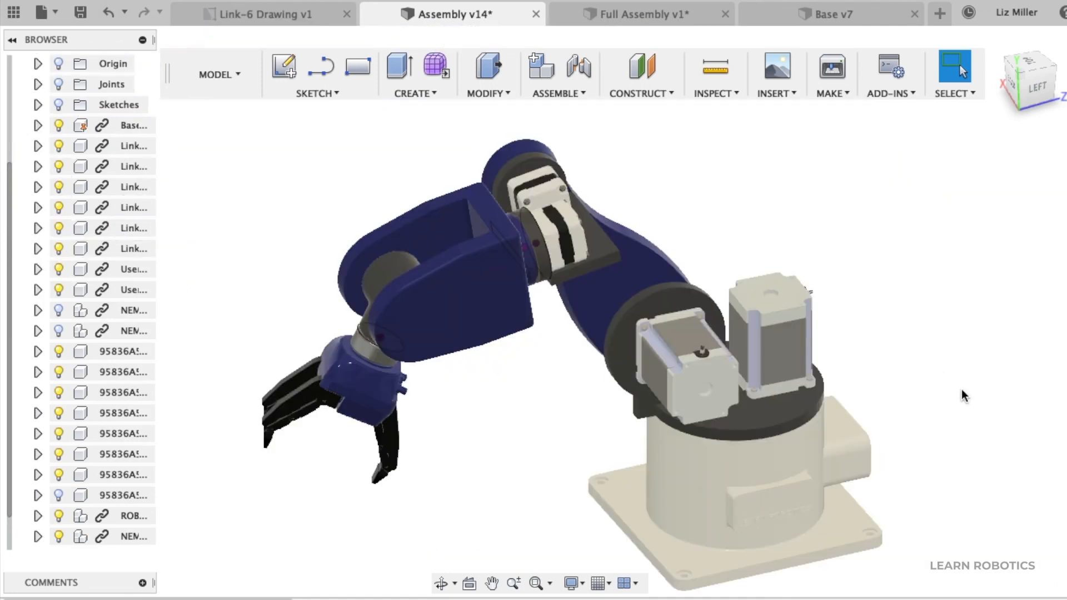
middle_click_drag(930, 362, 647, 334, "shift")
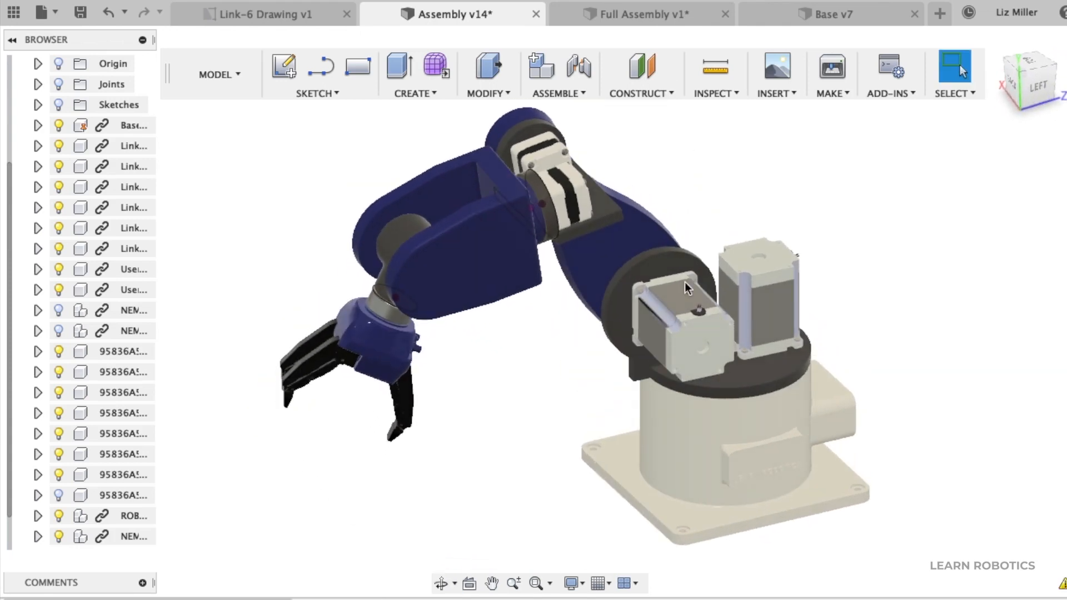
left_click_drag(163, 74, 168, 55)
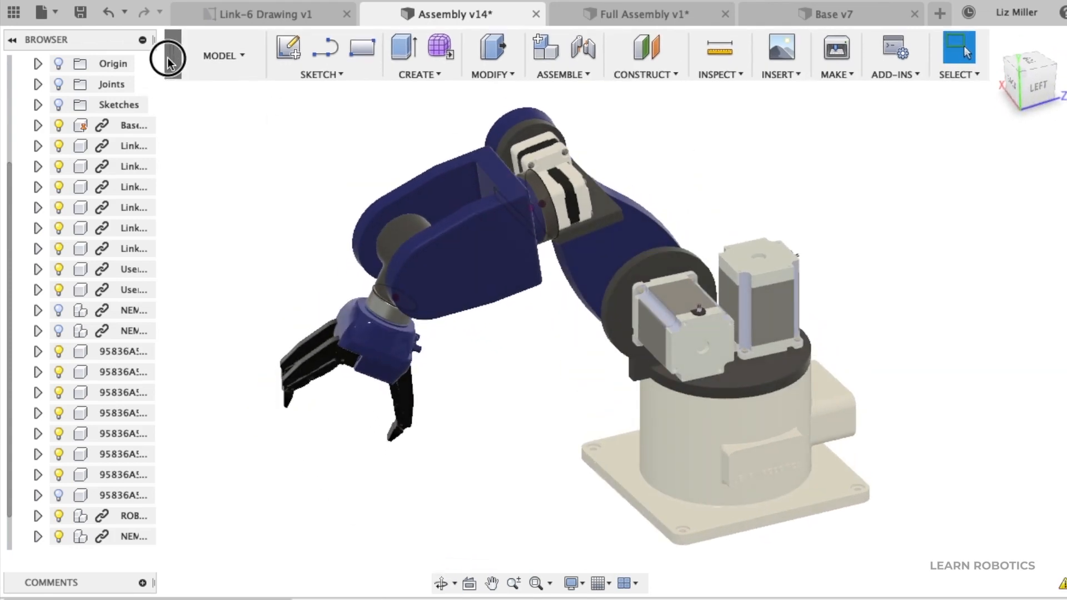
middle_click_drag(910, 412, 853, 413, "shift")
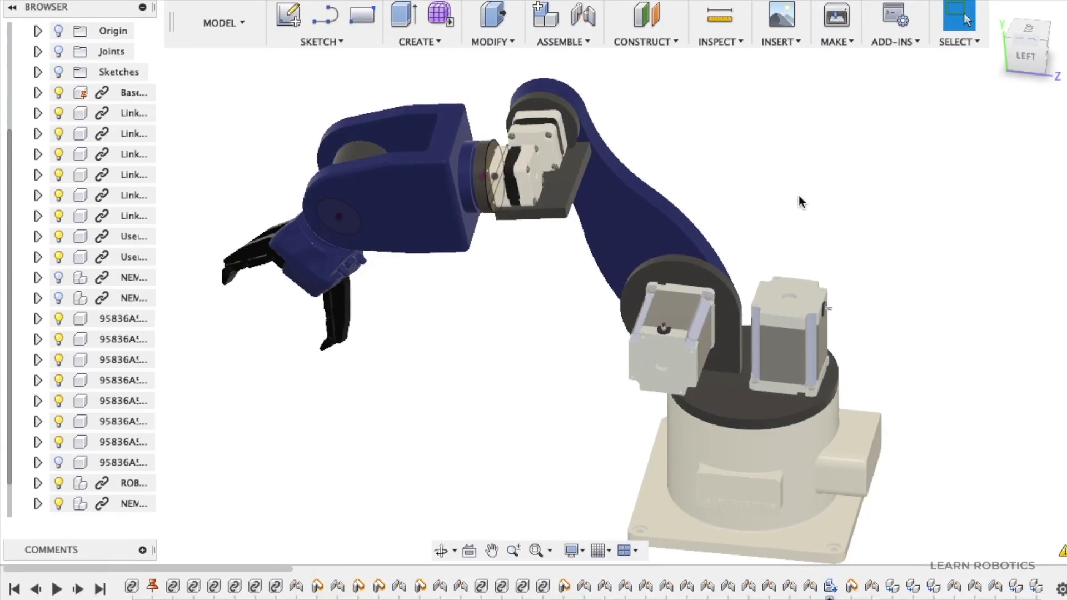
scroll(799, 195, "down", 1)
scroll(849, 323, "up", 1)
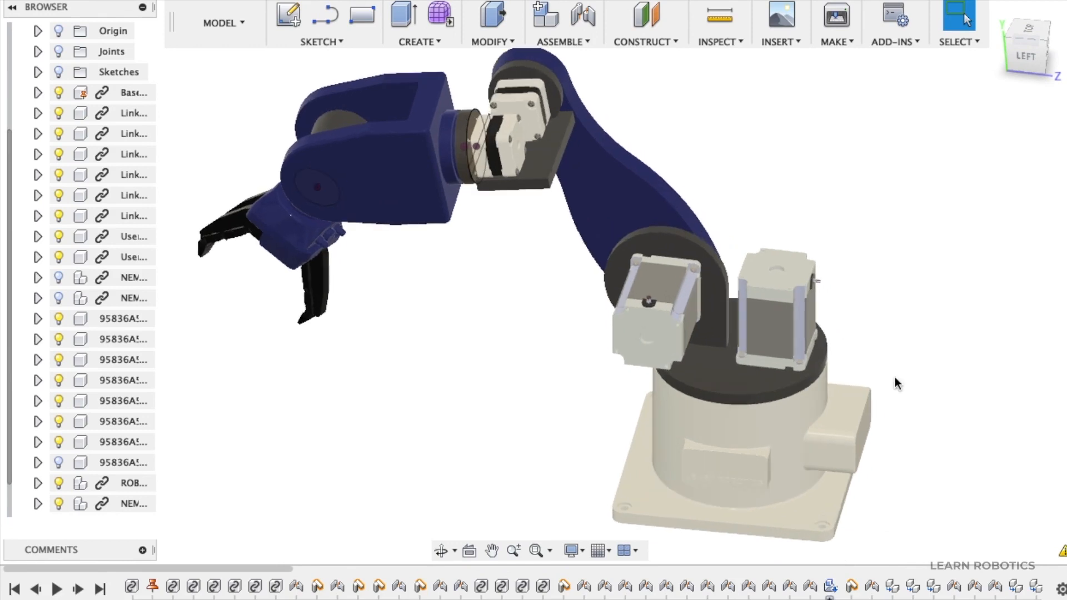
middle_click_drag(896, 383, 905, 351, "shift")
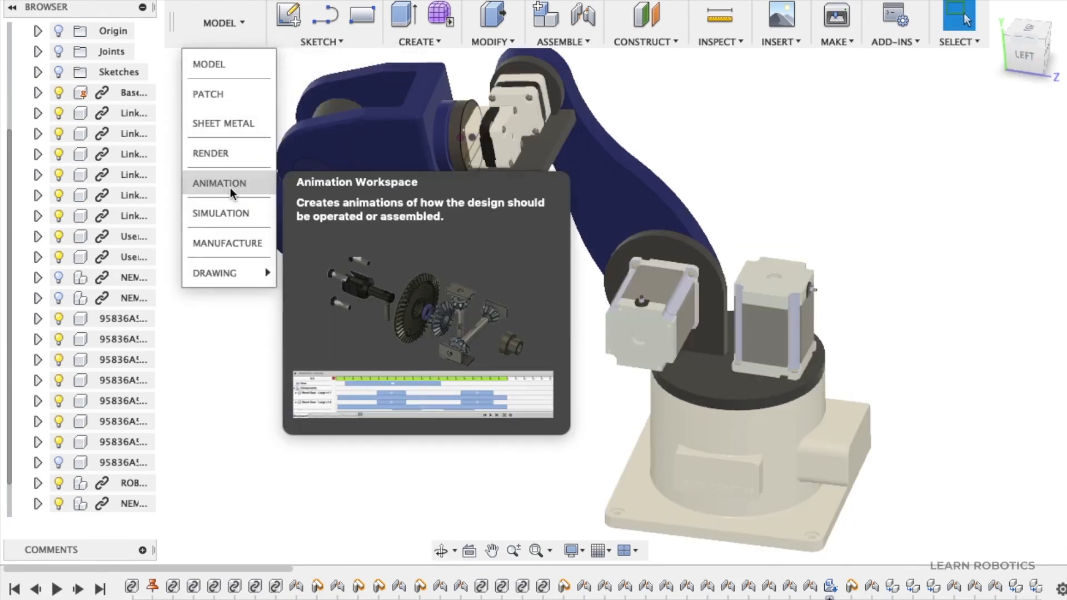
Switch the assembly to the Animation workspace and create a new storyboard.
left_click(230, 188)
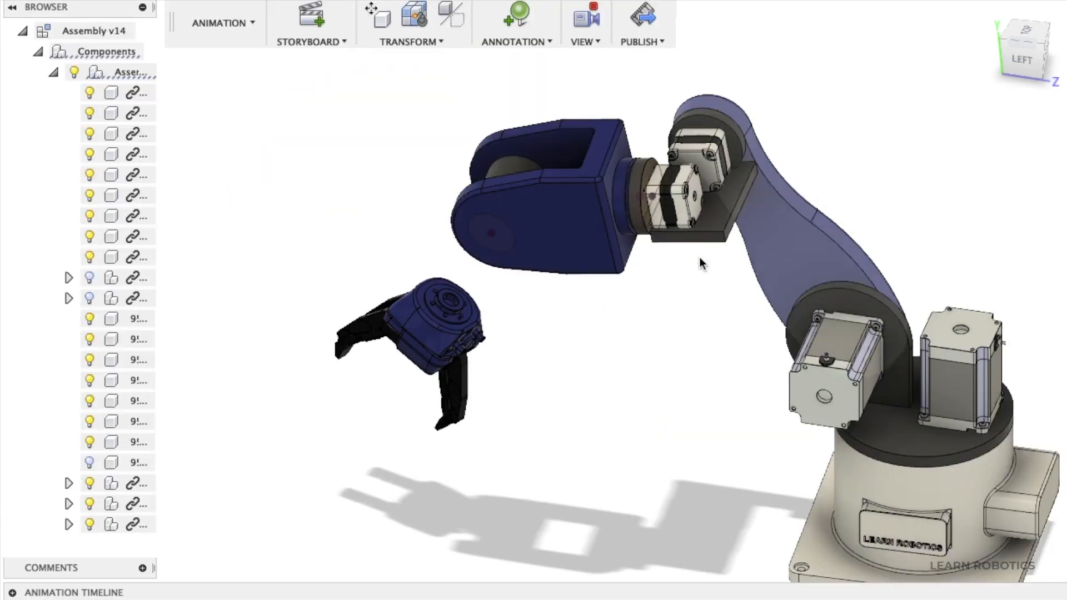
middle_click_drag(675, 342, 717, 355, "shift")
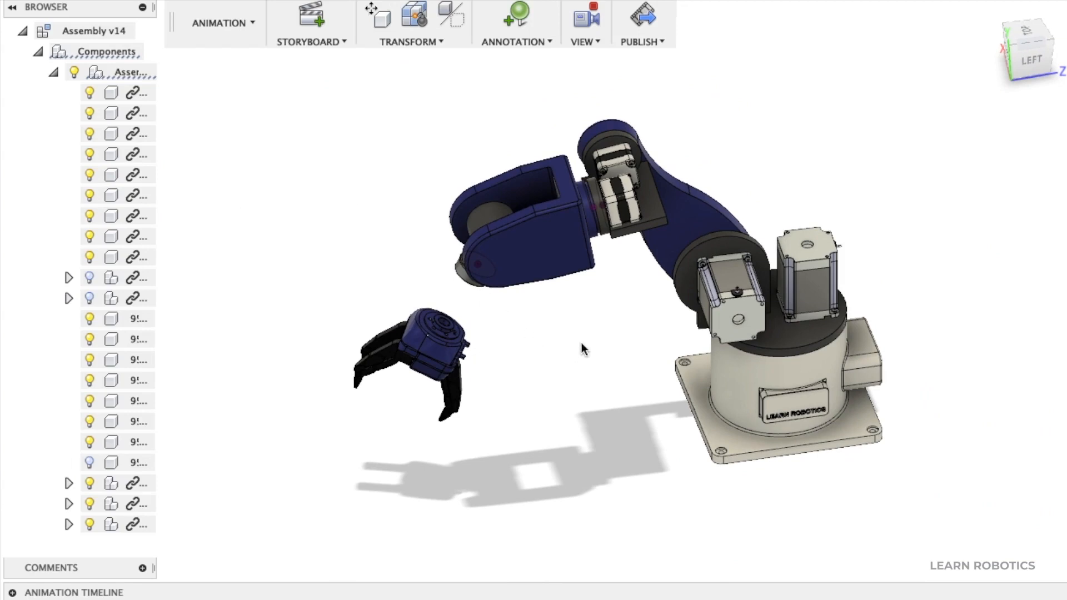
middle_click_drag(609, 366, 590, 330, "shift")
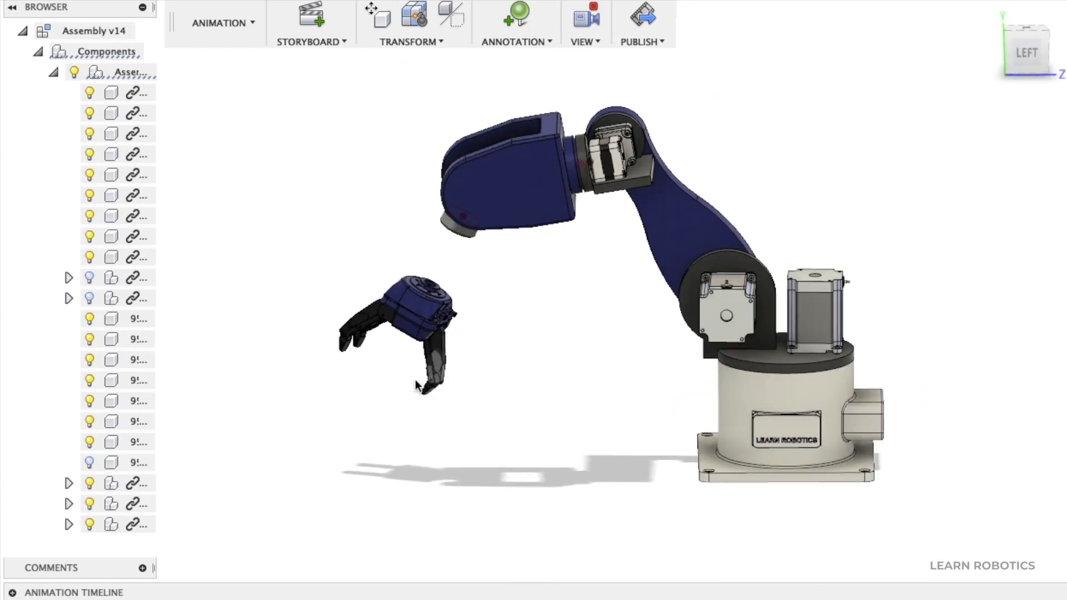
left_click(316, 19)
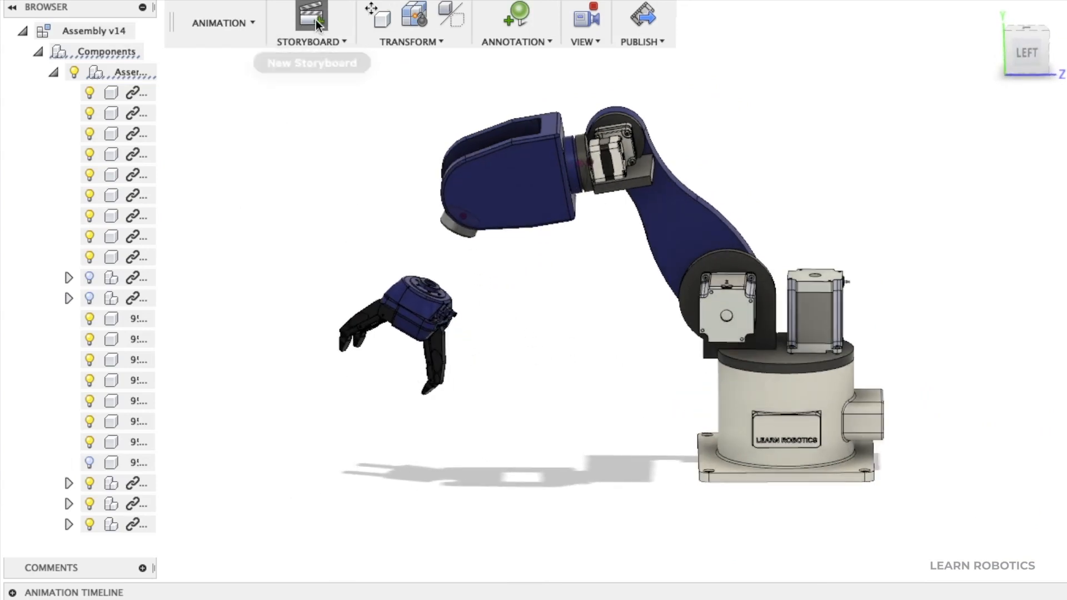
left_click(981, 179)
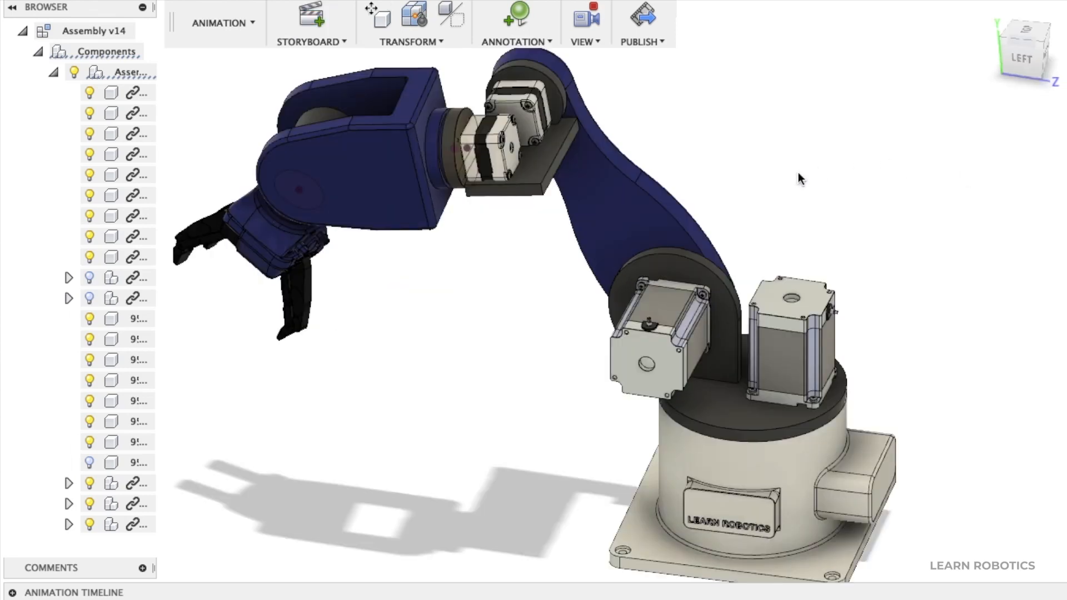
Rename the new storyboard in the animation timeline as New Exploded View.
middle_click_drag(845, 185, 877, 174, "shift")
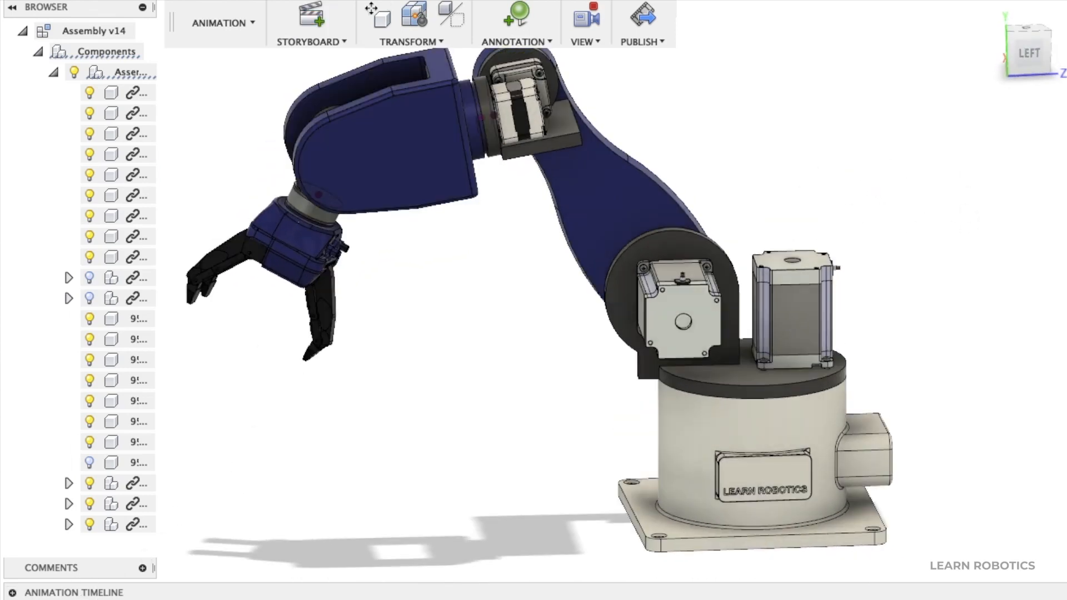
left_click(12, 592)
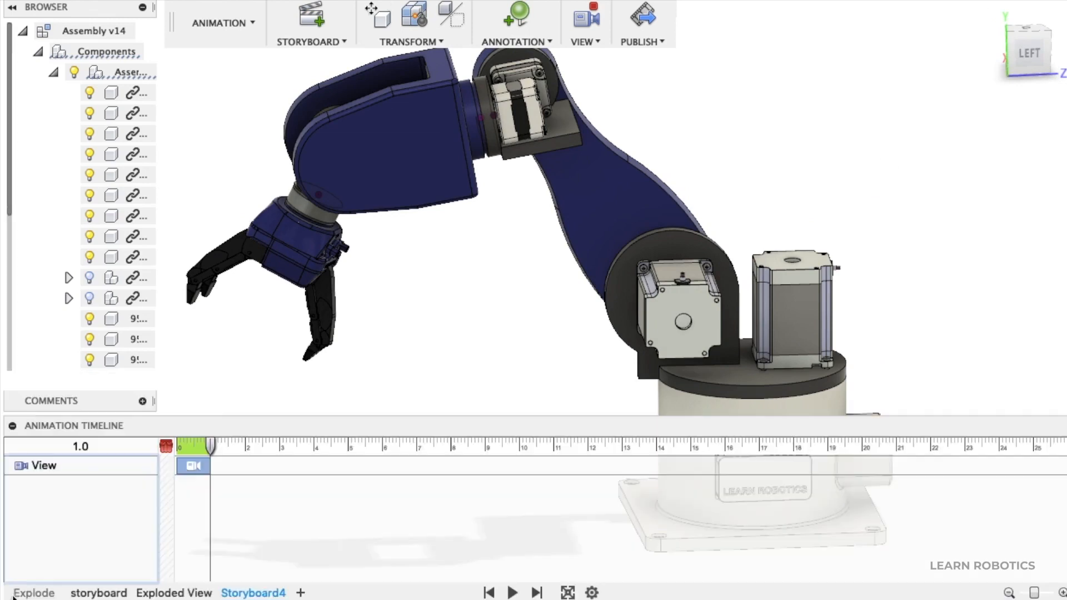
double_click(247, 595)
key("BackSpace")
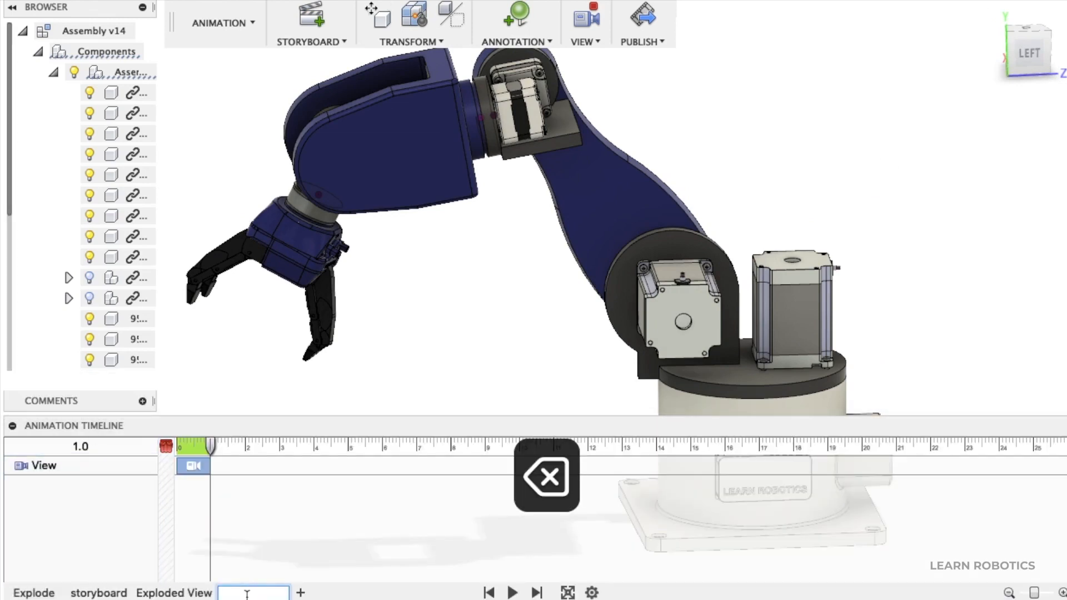
type("New Explo")
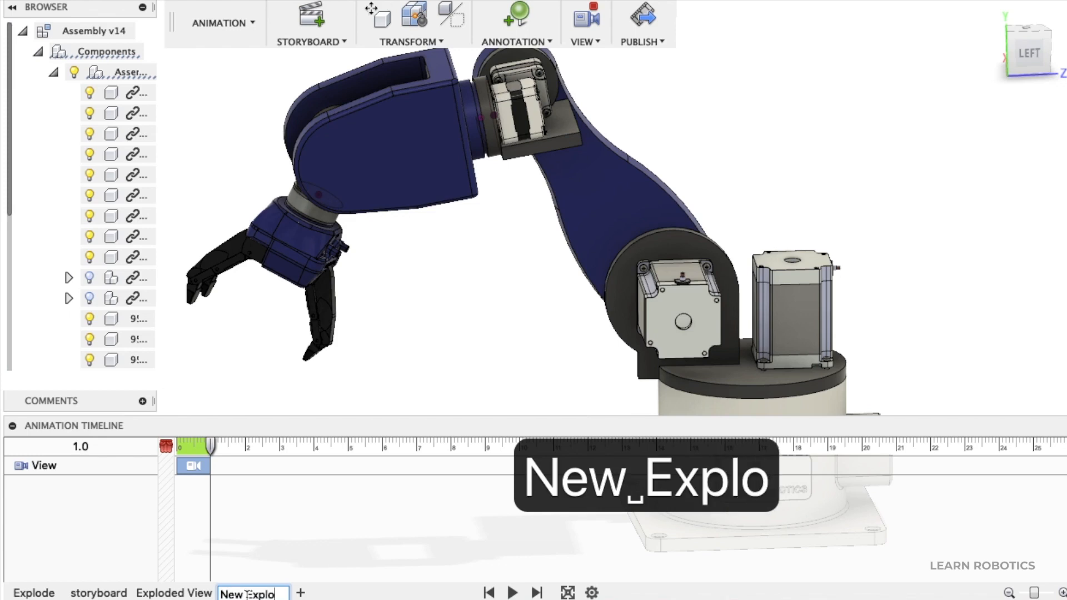
type("ded View")
key("Return")
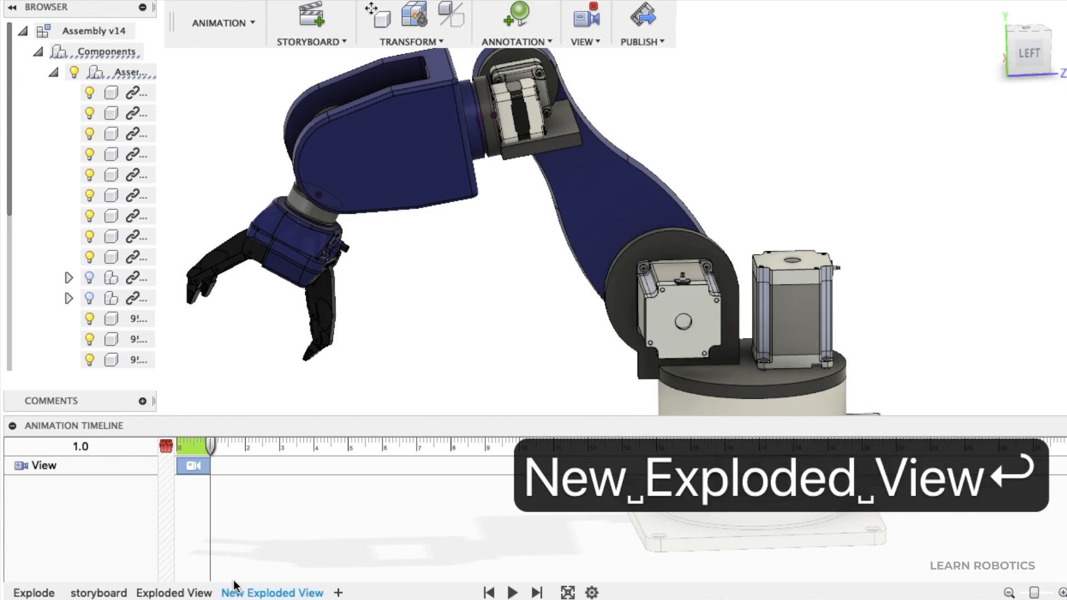
left_click(12, 426)
Transform the whole ROBOTIQ_AGS hand component 90 mm along Y, away from the wrist.
middle_click_drag(944, 275, 911, 289, "shift")
left_click(375, 15)
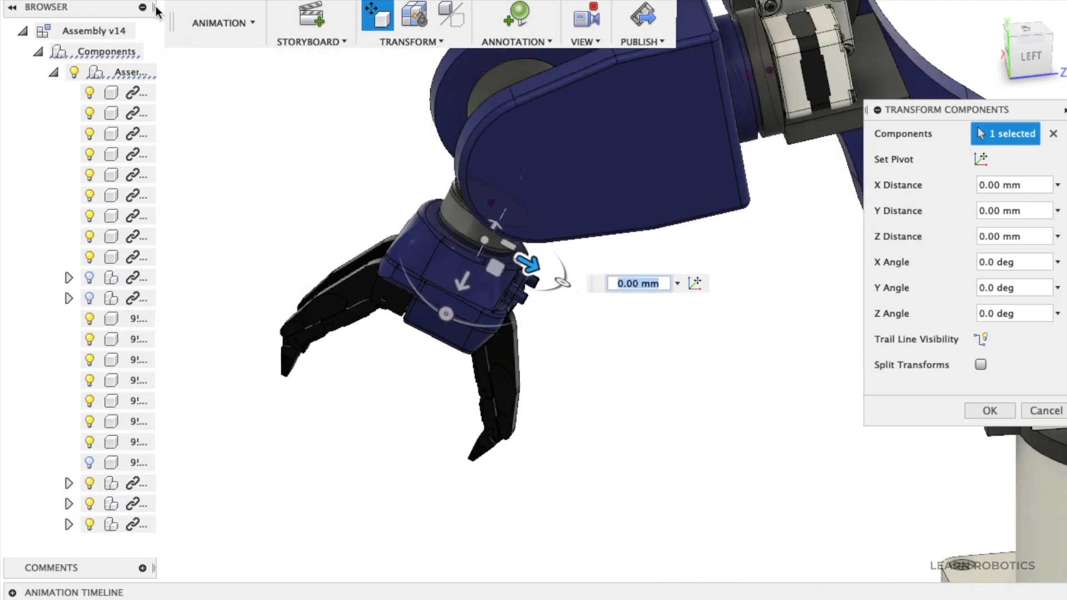
left_click_drag(157, 10, 243, 3)
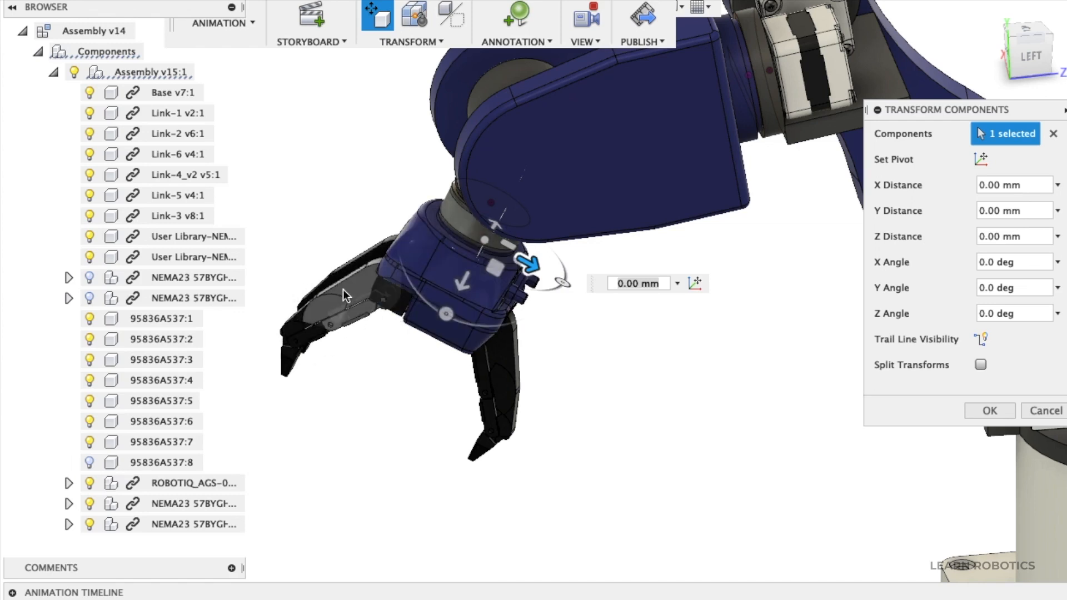
left_click(171, 485)
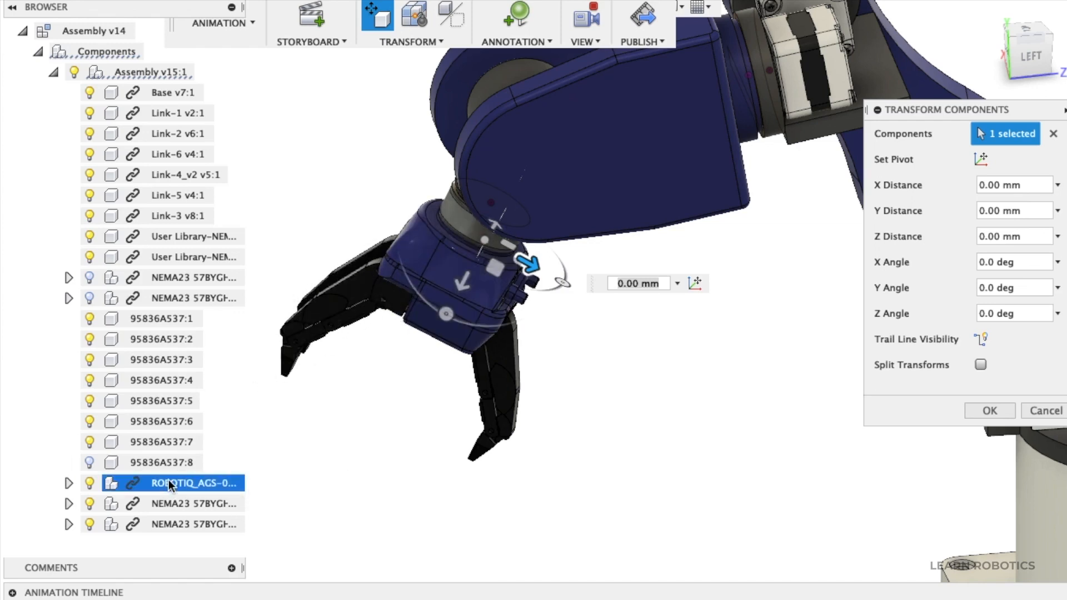
left_click(1053, 134)
left_click(171, 482)
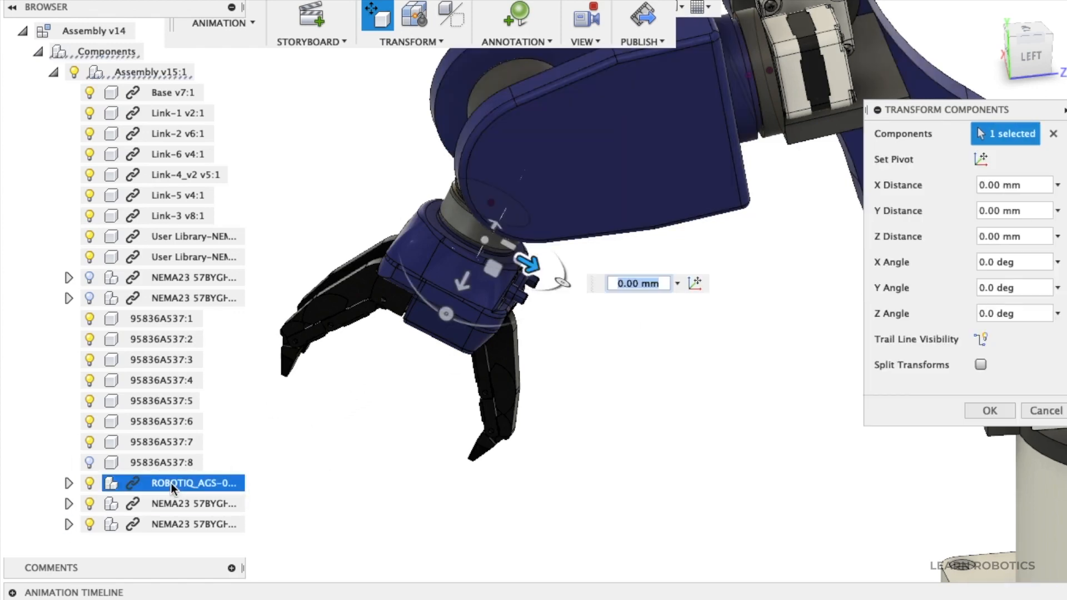
left_click_drag(456, 287, 363, 432)
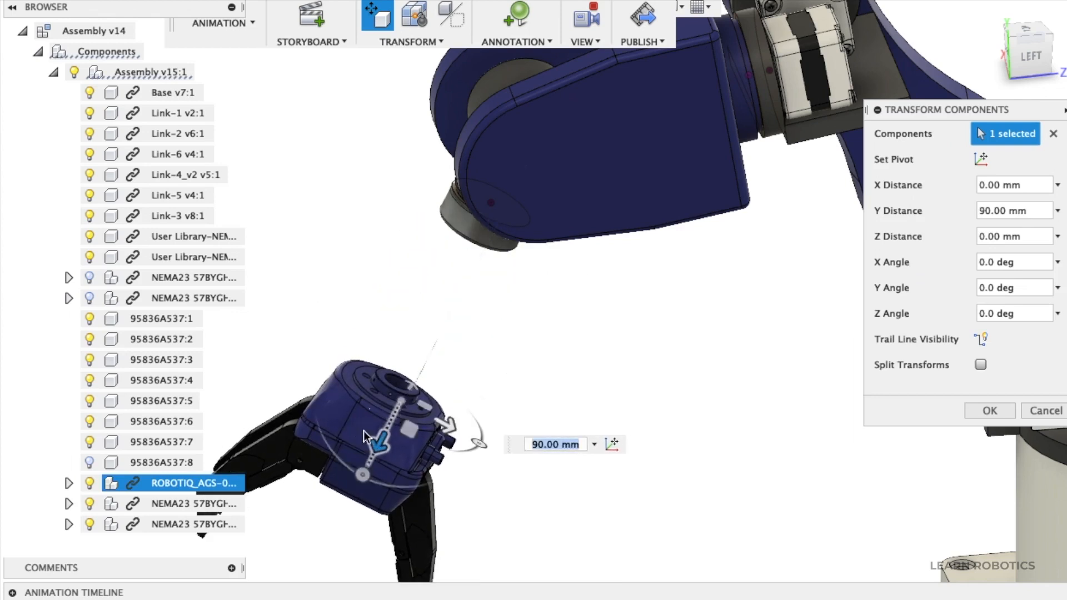
key("Return")
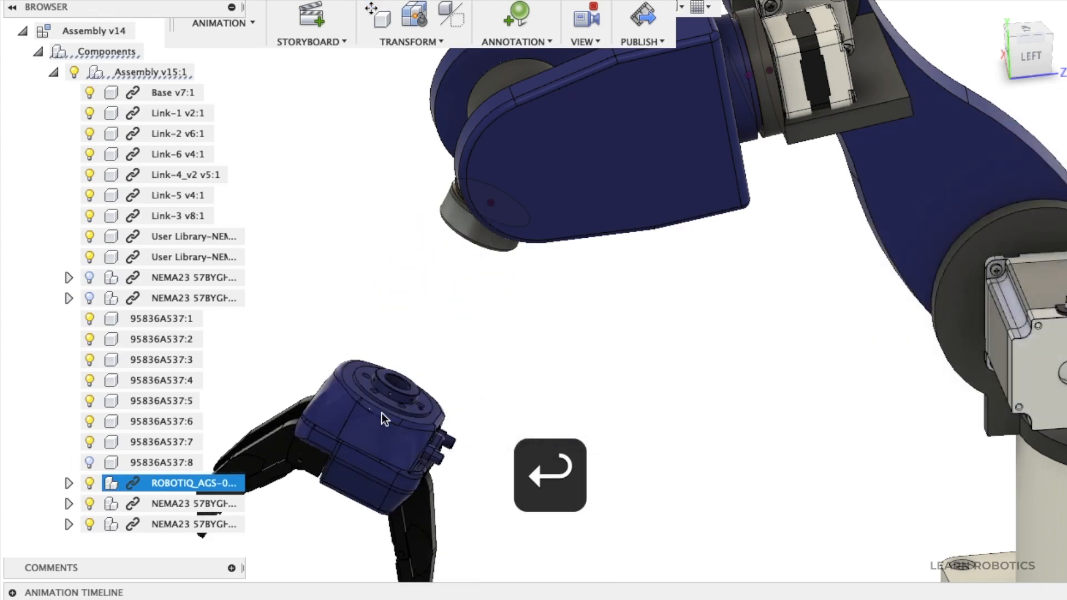
Move the Link-6 ring along its Z direction off the wrist into the gap above the robotic hand.
left_click(463, 219)
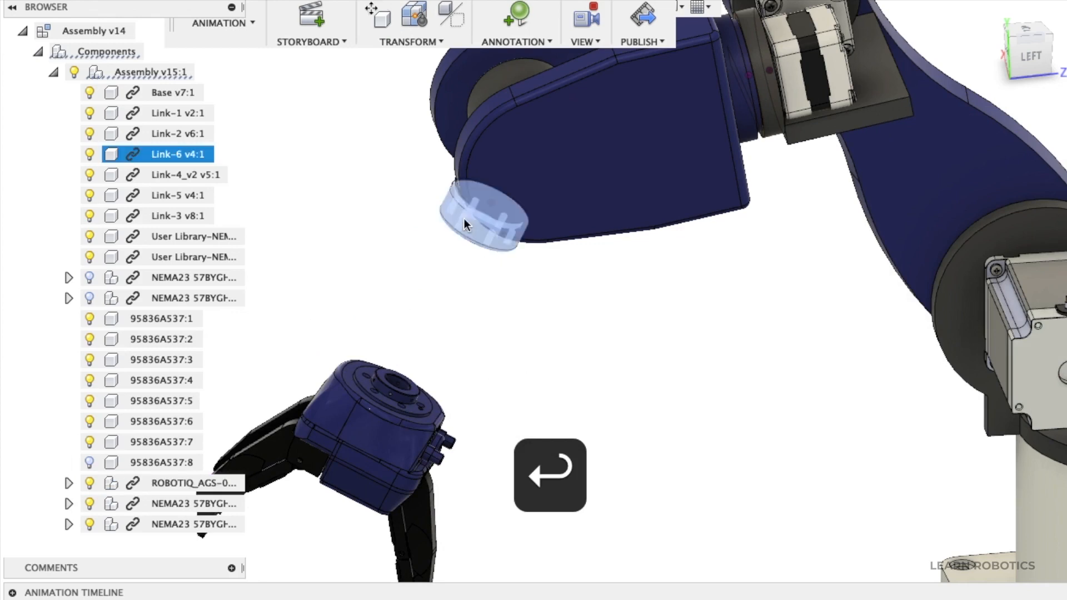
left_click(372, 11)
left_click_drag(463, 253, 412, 349)
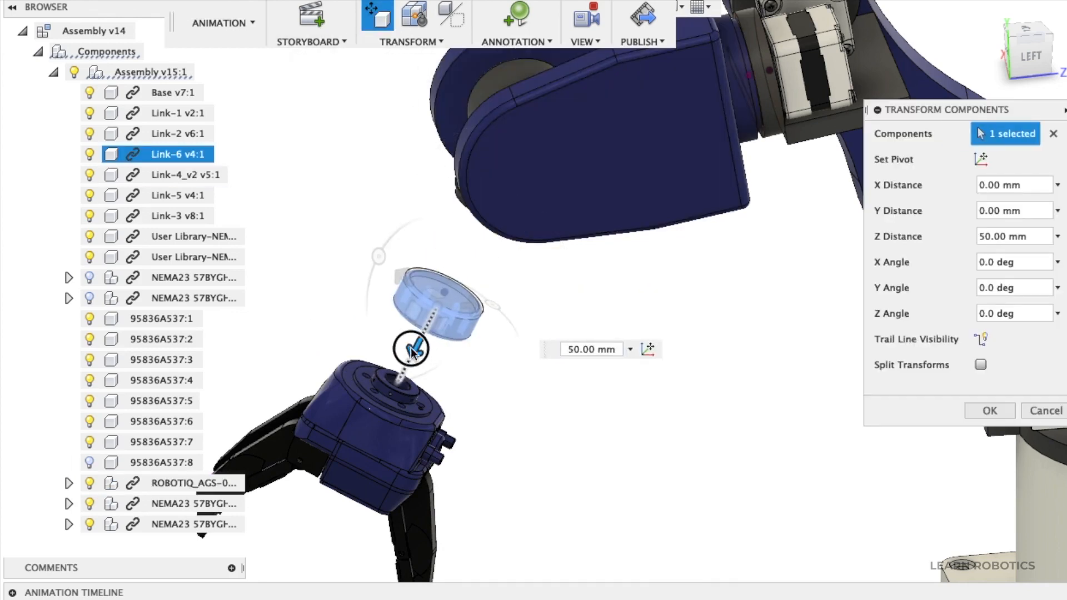
Move the Link-5 wrist component 40 mm along X, out of the Link-4 fork towards the Link-6 ring.
left_click(498, 86)
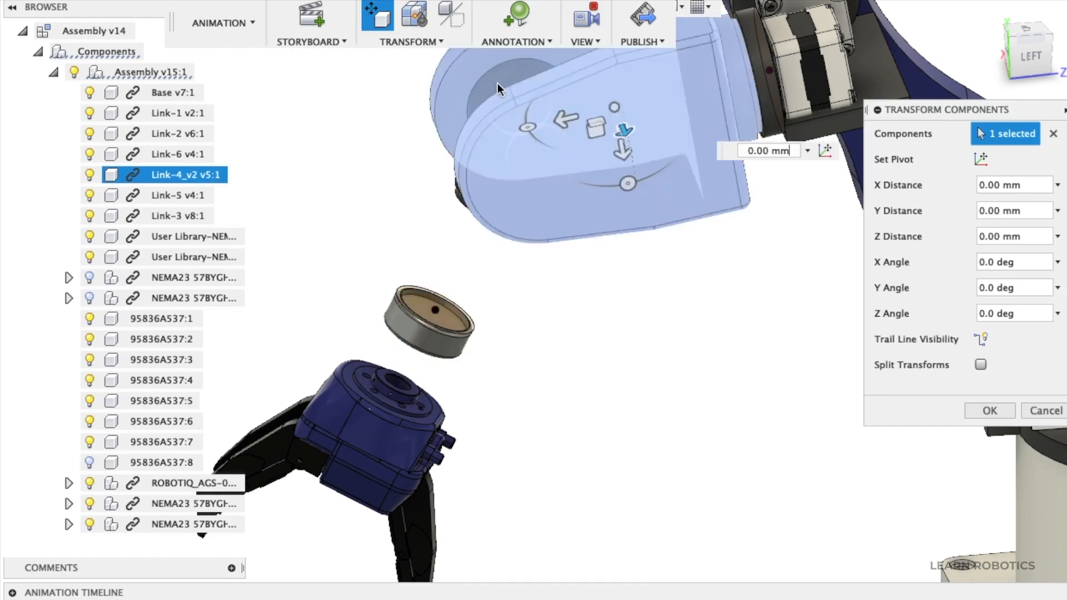
left_click(495, 121)
left_click_drag(492, 192, 470, 248)
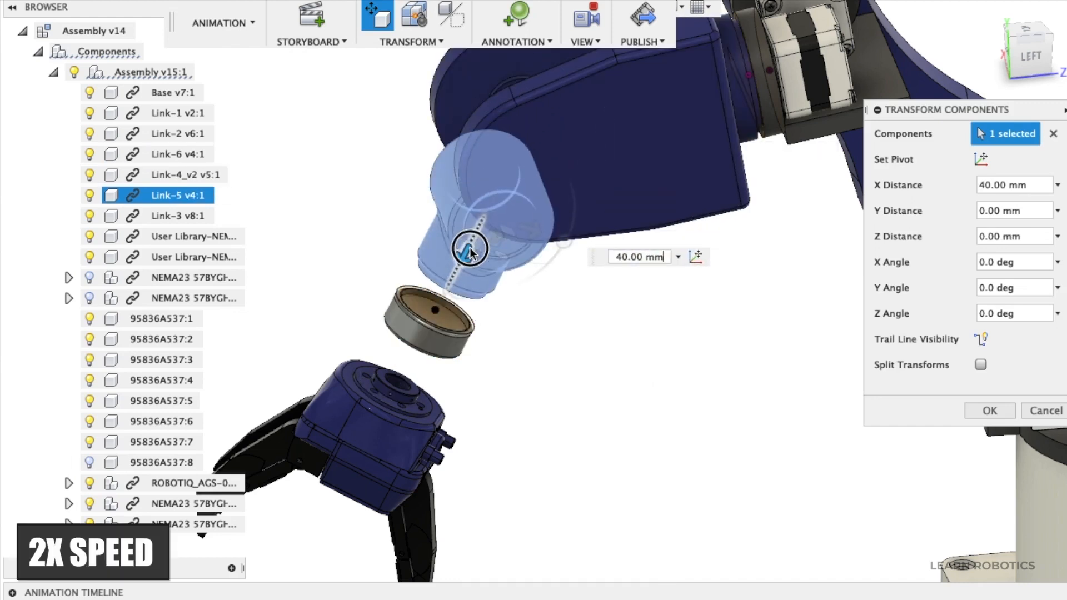
Shift the Link-6 ring slightly closer to the hand and move Link-5 another 10 mm along X.
left_click(432, 355)
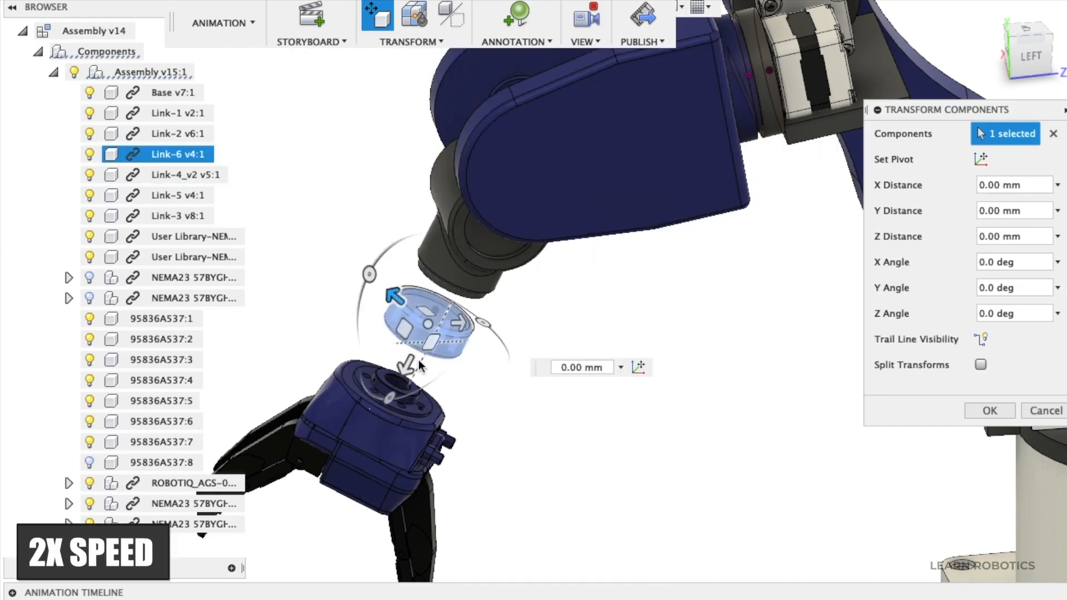
left_click_drag(409, 364, 401, 382)
left_click(462, 264)
left_click_drag(461, 254, 453, 272)
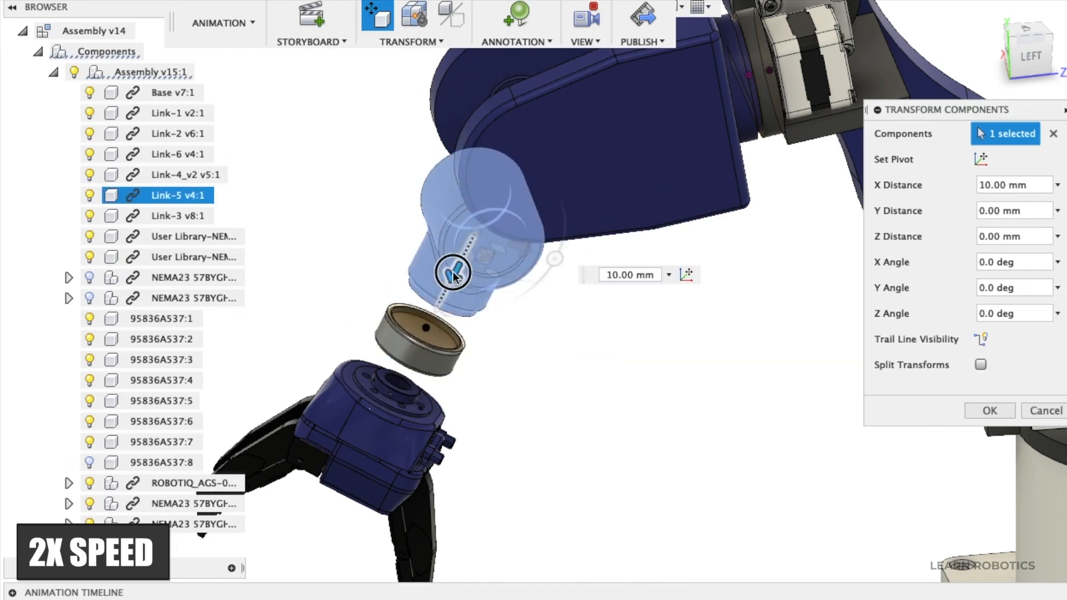
Move the Link-4_v2 housing off the Link-3 bracket, leaving a gap between the two parts.
left_click(626, 359)
middle_click_drag(626, 359, 614, 162, "shift")
left_click(617, 162)
left_click_drag(631, 161, 615, 88)
key("Return")
scroll(728, 95, "down", 5)
scroll(728, 111, "up", 5)
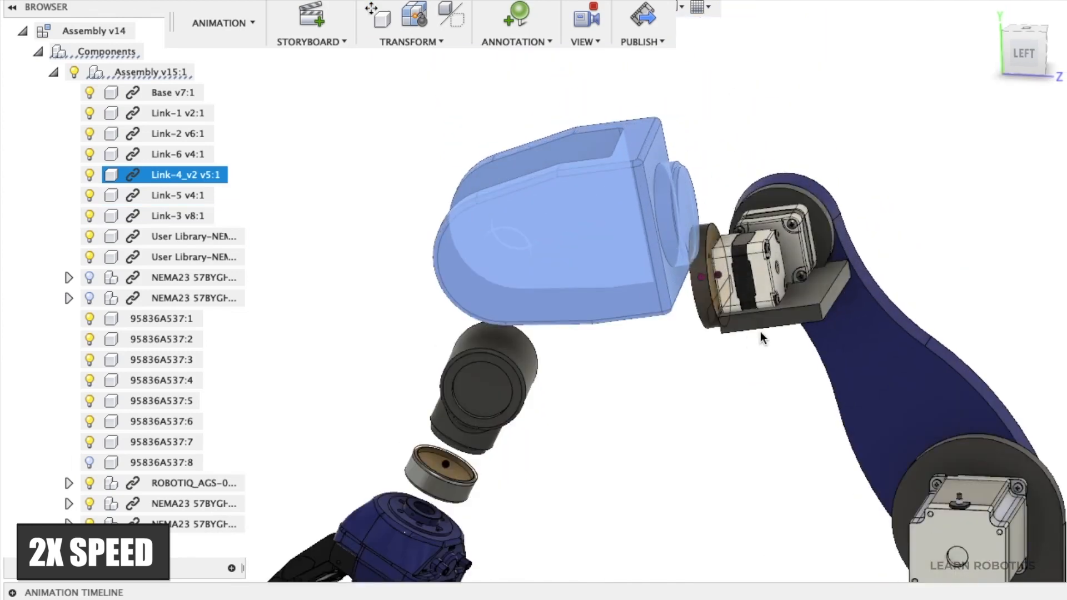
Move the first NEMA17 motor up out of the Link-3 bracket, clear of the arm.
left_click(740, 276)
left_click(378, 16)
left_click_drag(789, 281, 778, 211)
left_click(717, 267)
left_click_drag(709, 269, 774, 24)
key("Return")
Transform the second NEMA17 motor 110 mm along Y, up beside the first raised motor.
middle_click_drag(545, 433, 667, 409, "shift")
left_click(753, 230)
left_click(378, 17)
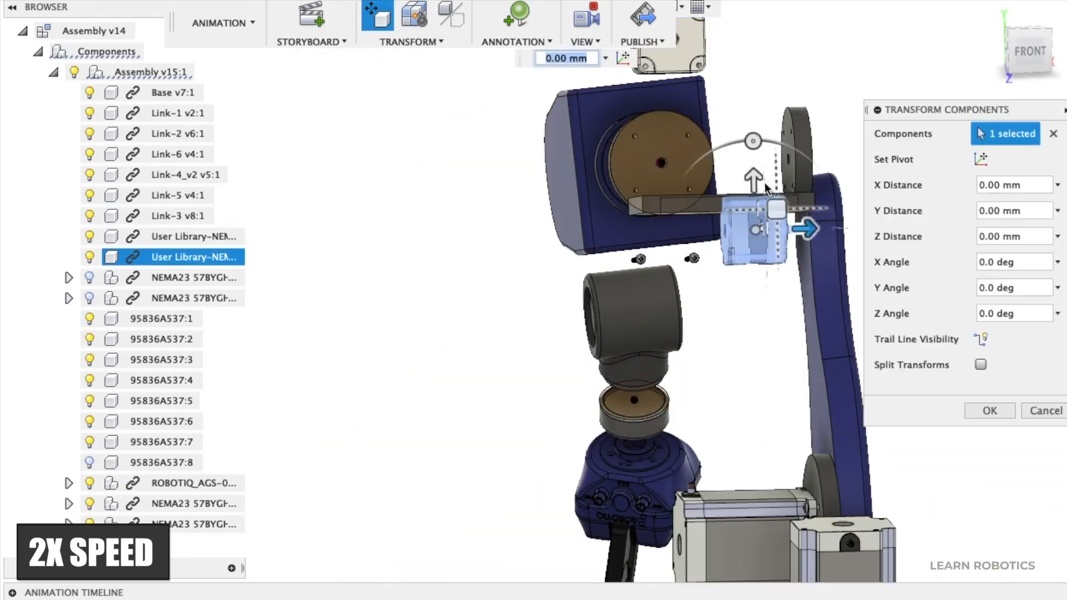
left_click_drag(766, 187, 767, 3)
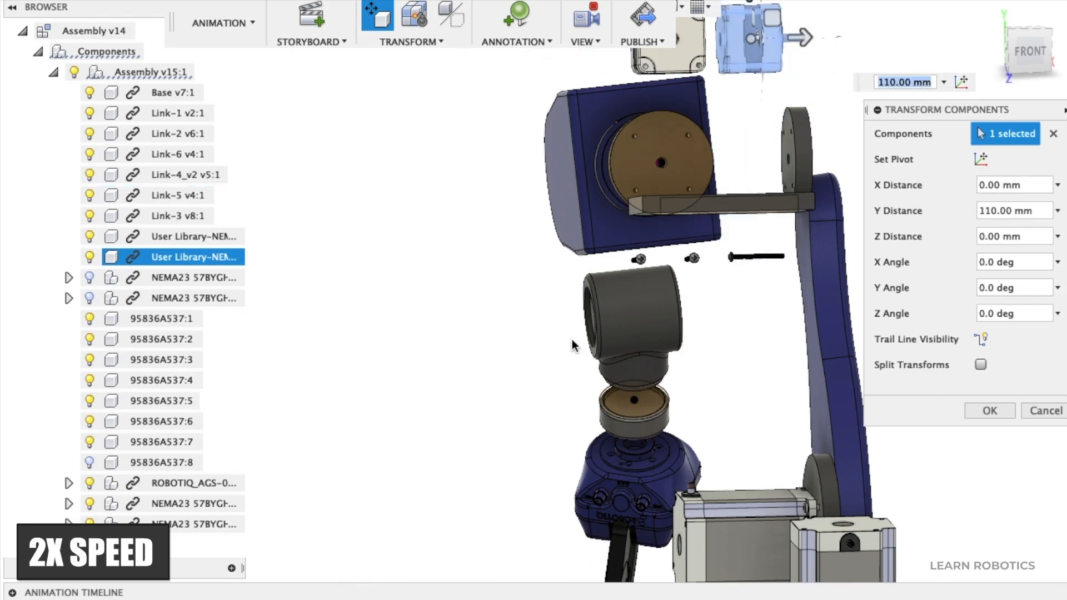
left_click(988, 413)
Transform the Link-2 arm 50 mm along Y, outward from the Link-1 plate.
middle_click_drag(948, 407, 875, 374, "shift")
scroll(778, 383, "down", 5)
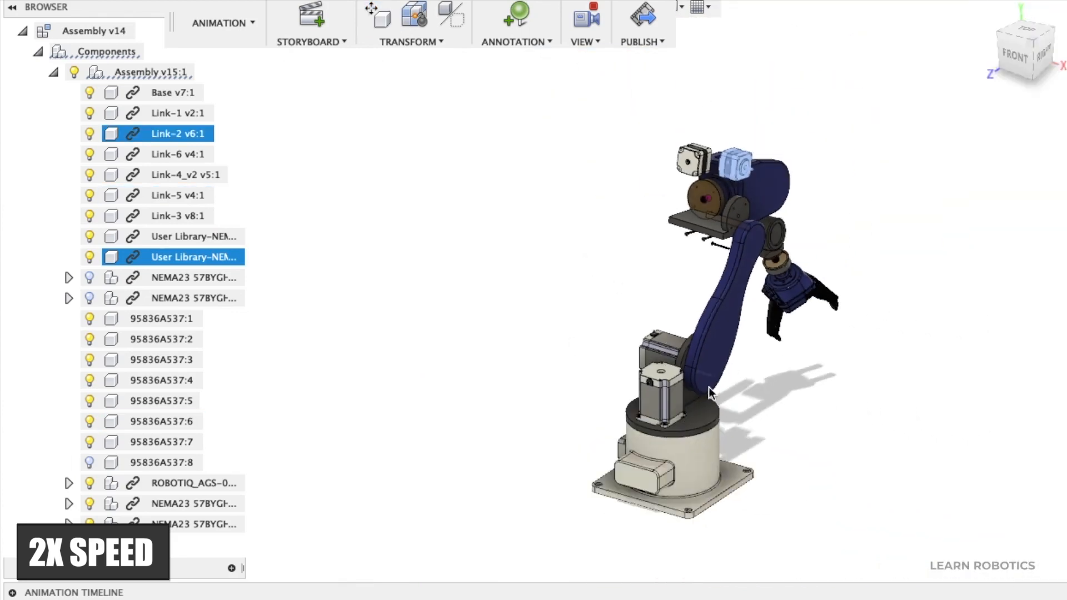
scroll(709, 388, "up", 5)
left_click(739, 356)
left_click(378, 16)
left_click_drag(776, 259, 825, 271)
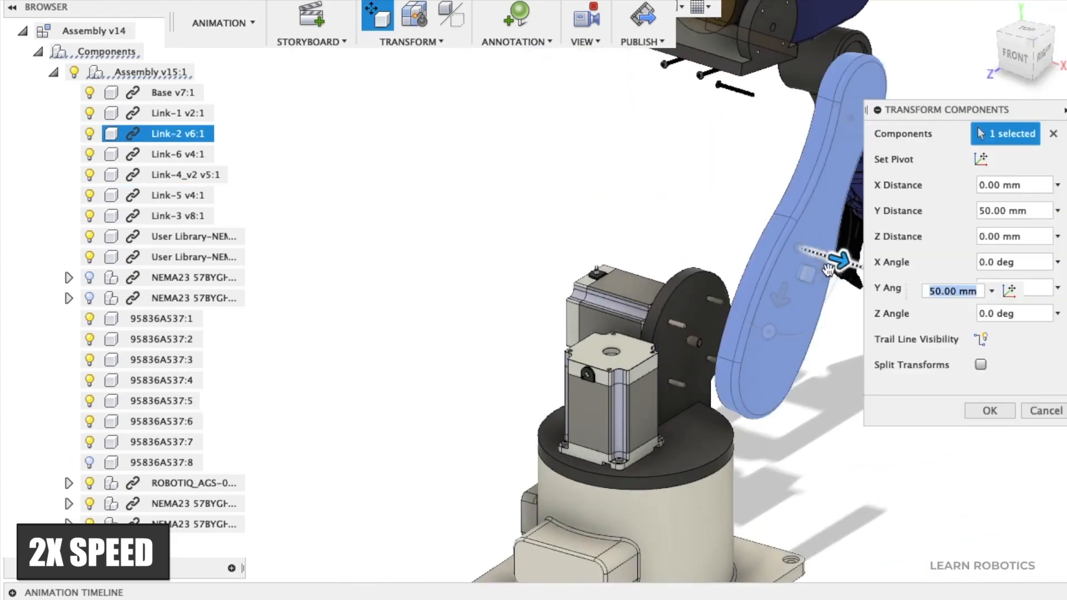
Pull the horizontal NEMA23 motor back out of Link-1 and raise the upright NEMA23 motor above it.
left_click(581, 306)
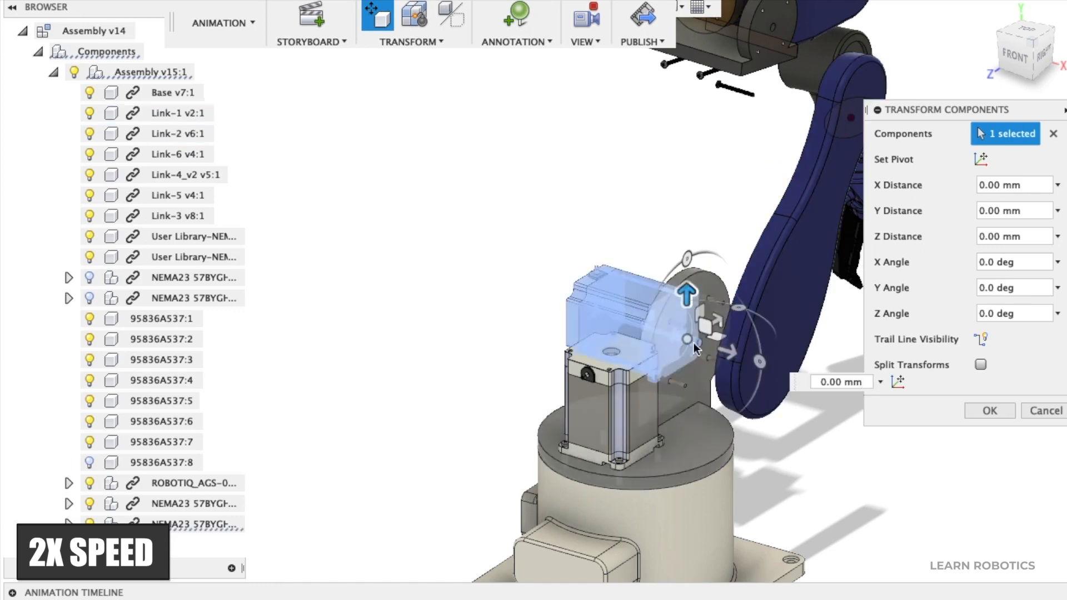
left_click_drag(729, 353, 567, 304)
left_click(636, 372)
left_click_drag(613, 507, 617, 406)
Transform Link-1 40 mm along Y, up off the base, and adjust the position of the horizontal NEMA23 motor.
left_click(691, 461)
left_click_drag(657, 374, 647, 322)
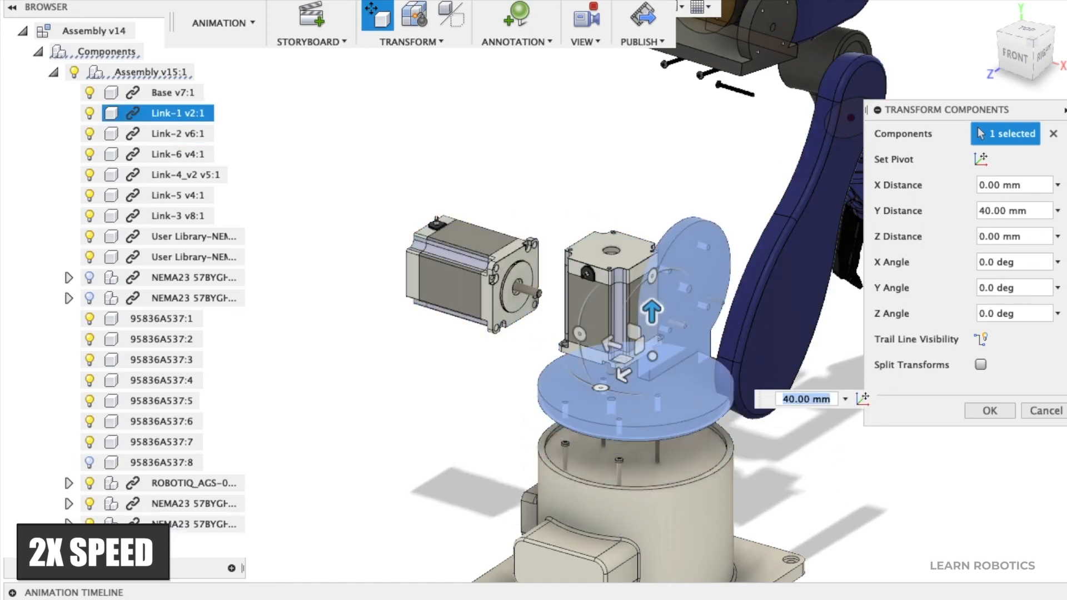
left_click(466, 272)
left_click_drag(519, 240, 561, 238)
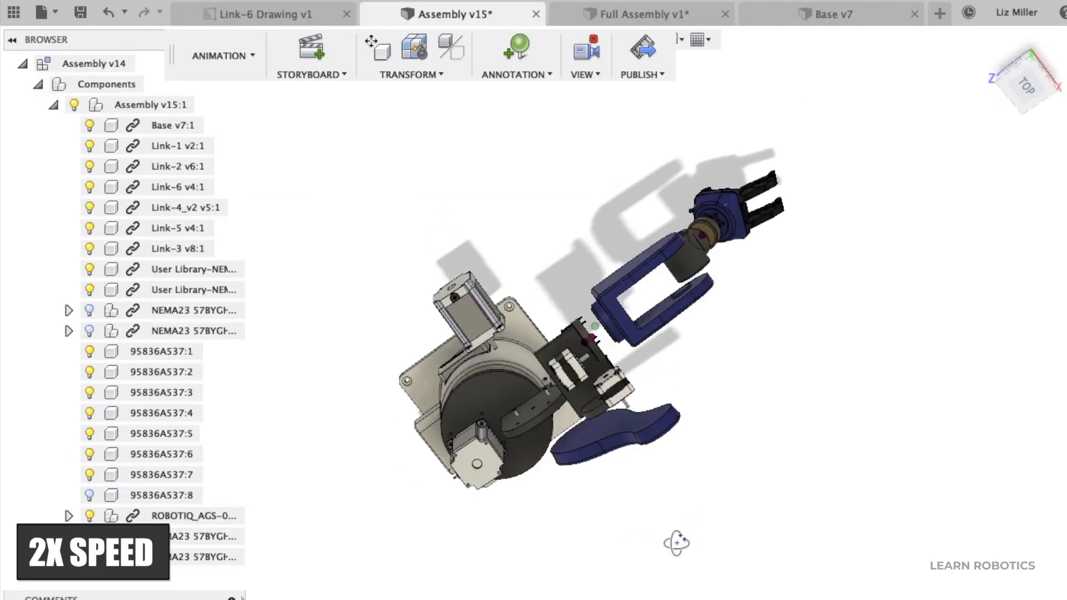
Save the assembly with its exploded storyboard and switch to the Model workspace.
middle_click_drag(676, 543, 722, 344, "shift")
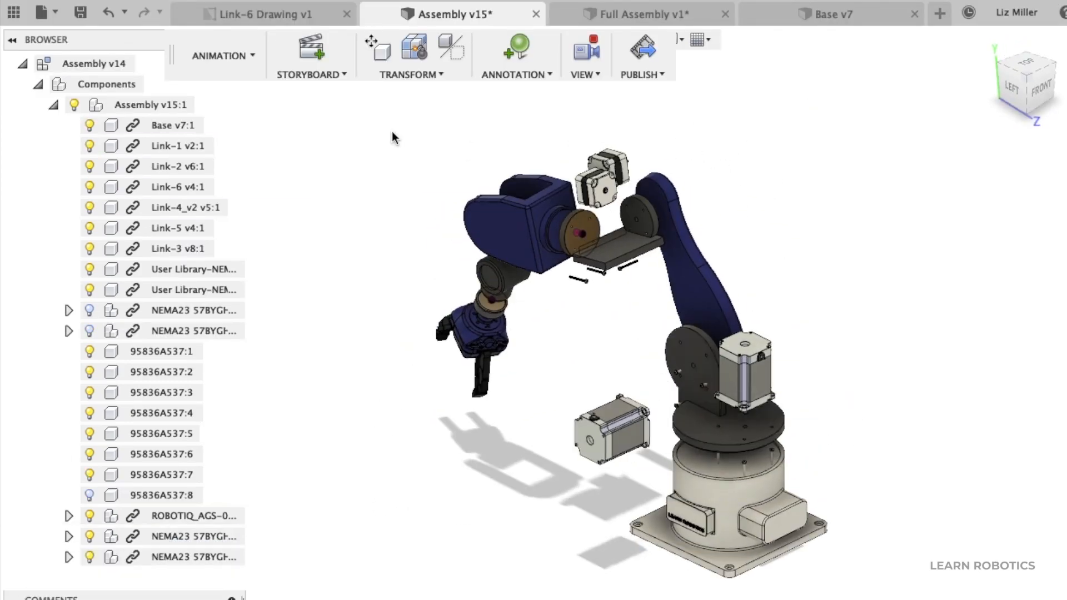
key("super+s")
left_click(545, 316)
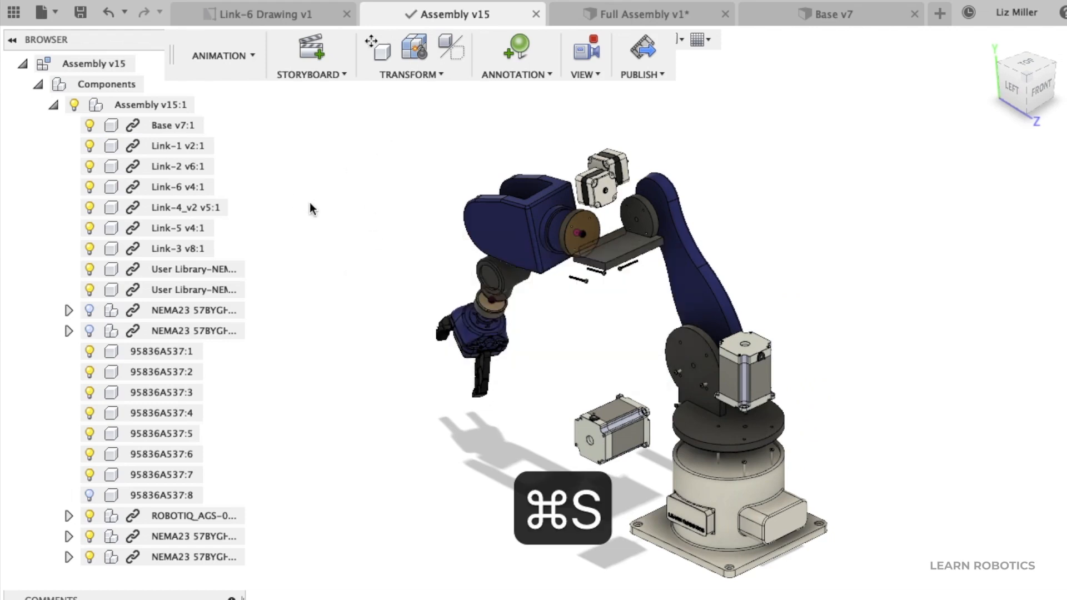
left_click(239, 55)
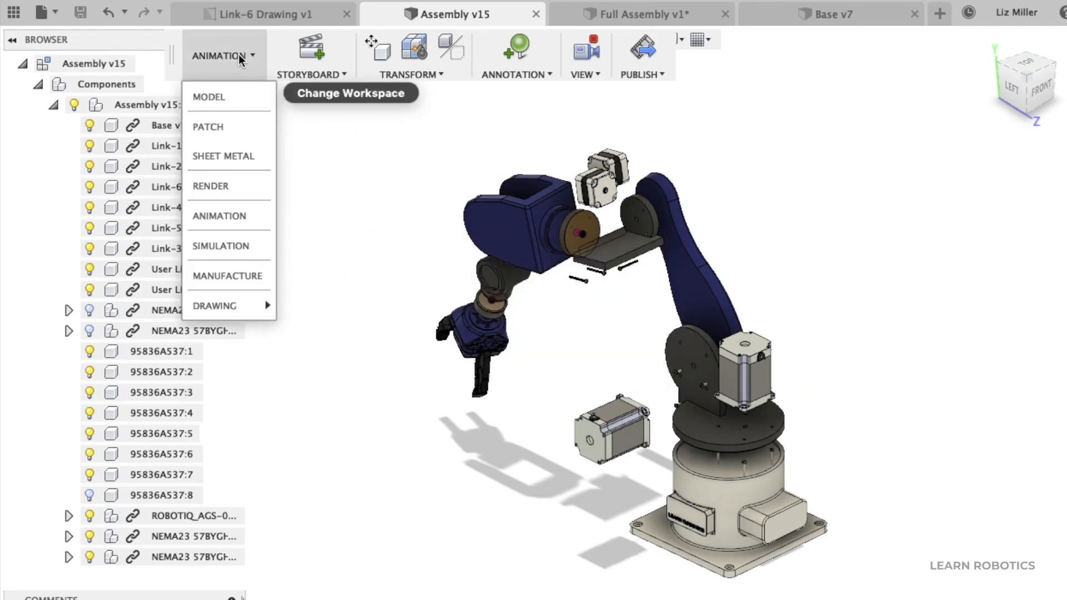
left_click(217, 95)
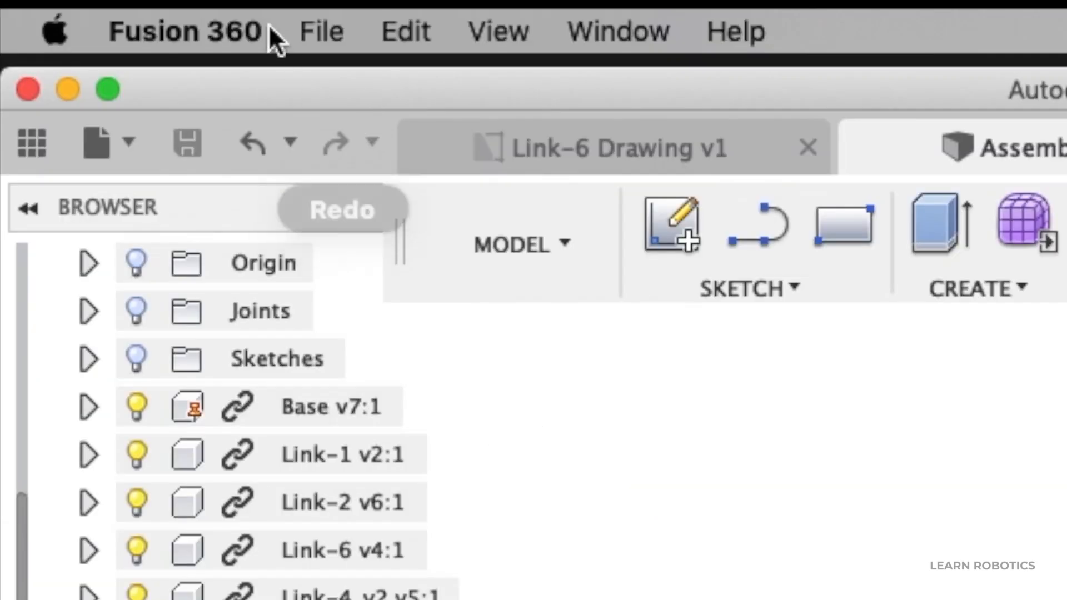
Create a new drawing from the full assembly design using the ASME standard, mm units and a B (17in x 11in) sheet.
left_click(294, 32)
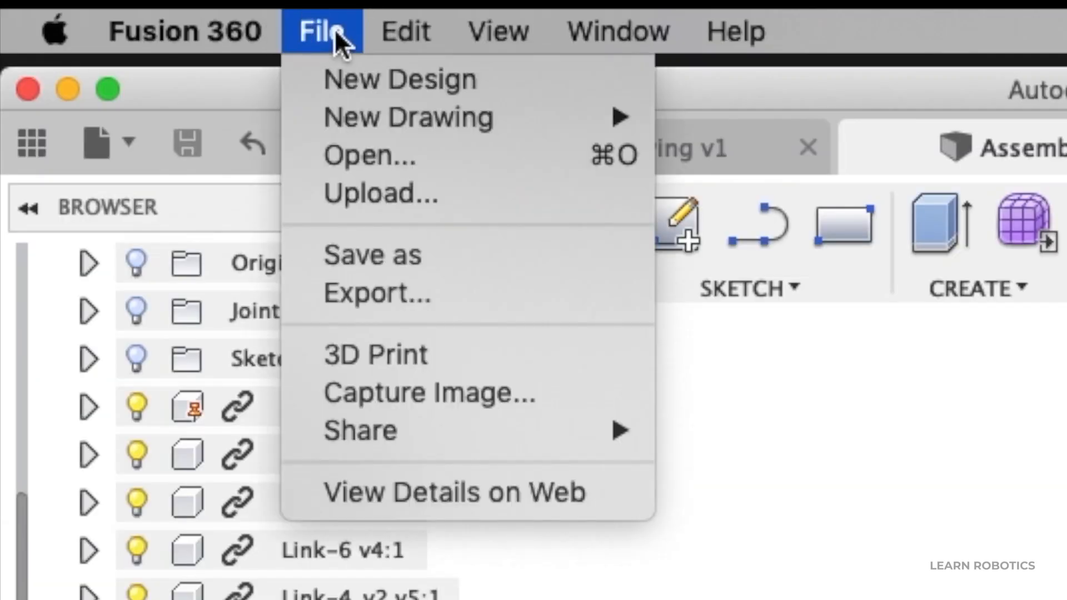
mouse_move(367, 125)
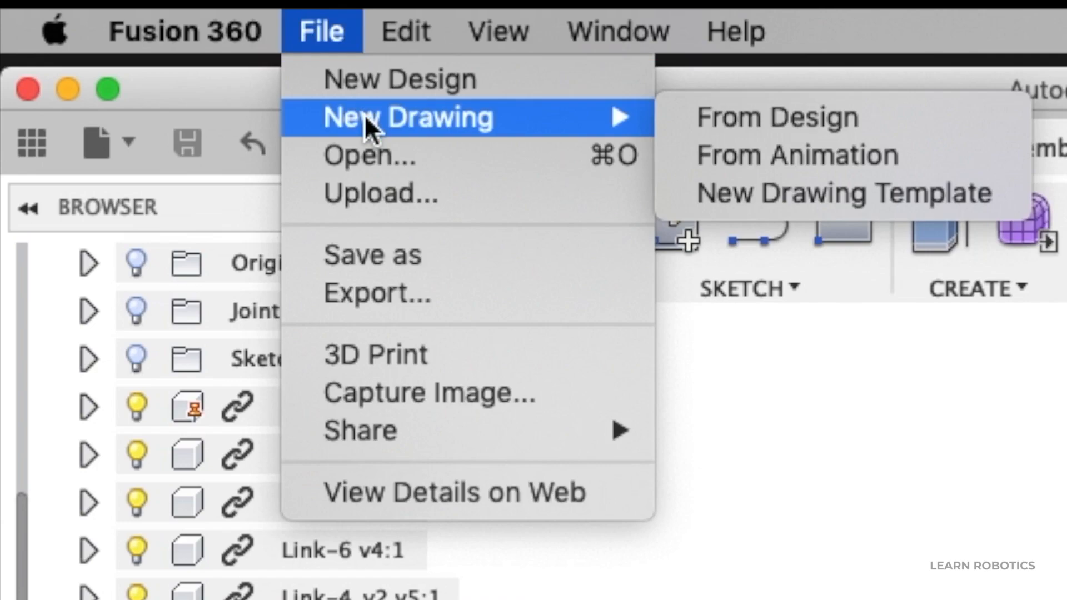
left_click(717, 127)
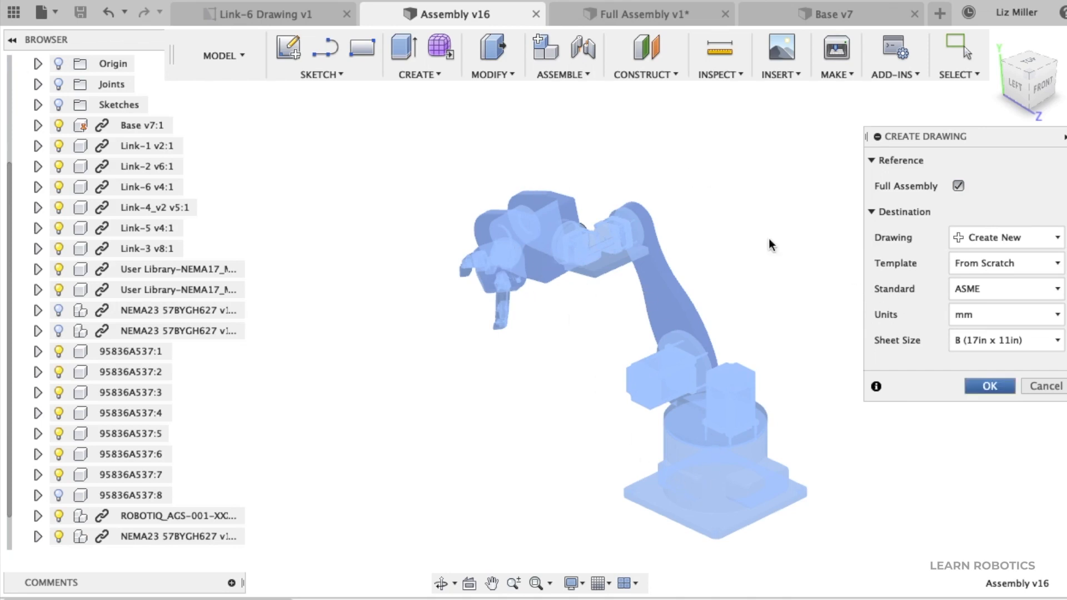
key("Return")
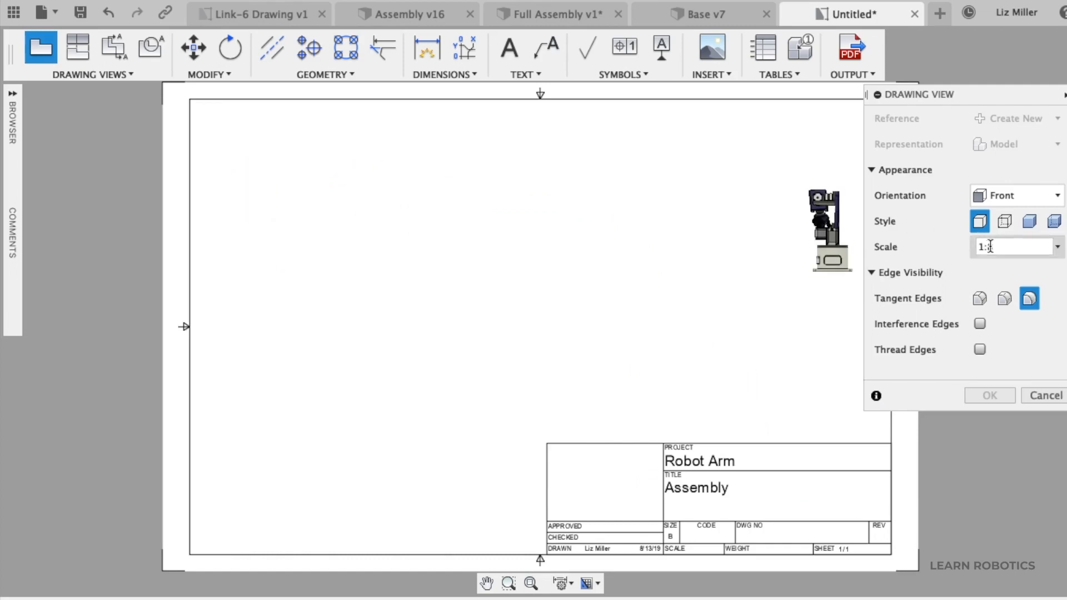
Place a shaded base view of the assembled arm at 1:4 scale in HOME orientation in the sheet's upper left area.
key("BackSpace")
type("4")
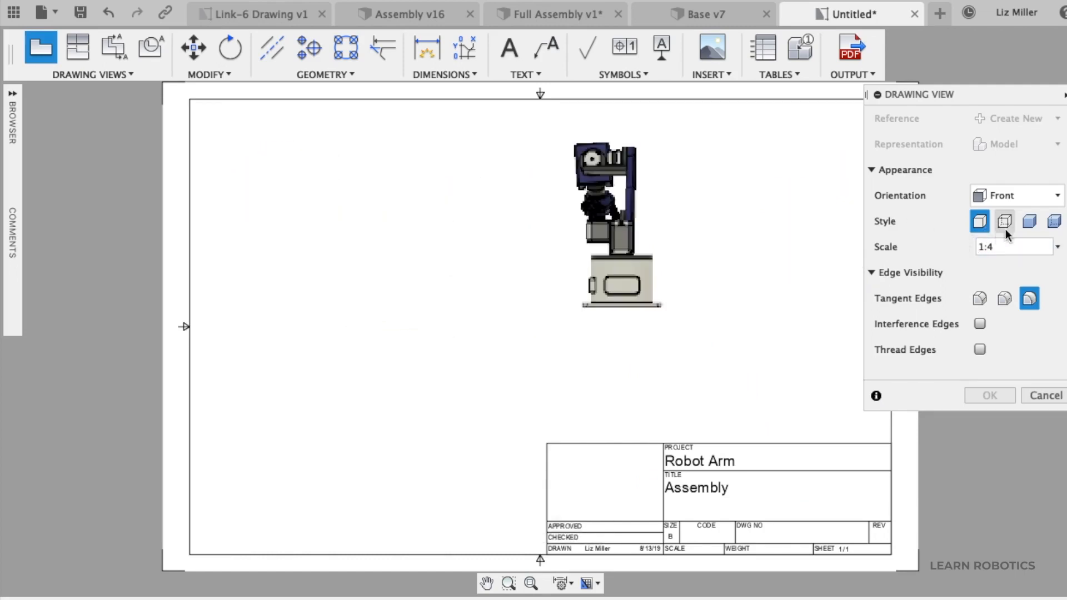
left_click(1032, 222)
left_click(1044, 206)
left_click(1025, 272)
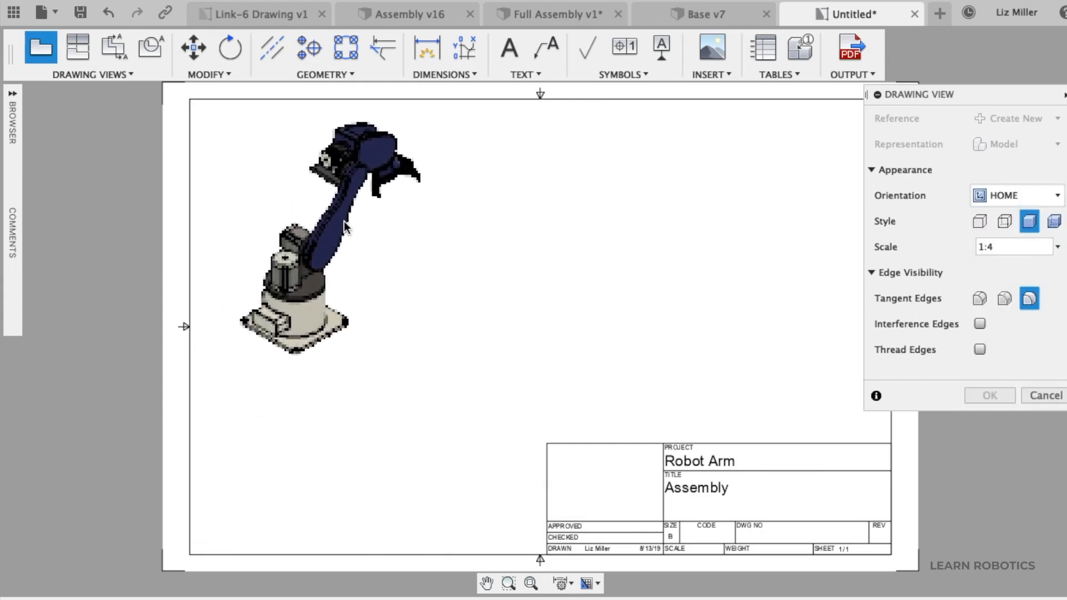
left_click(344, 221)
key("Return")
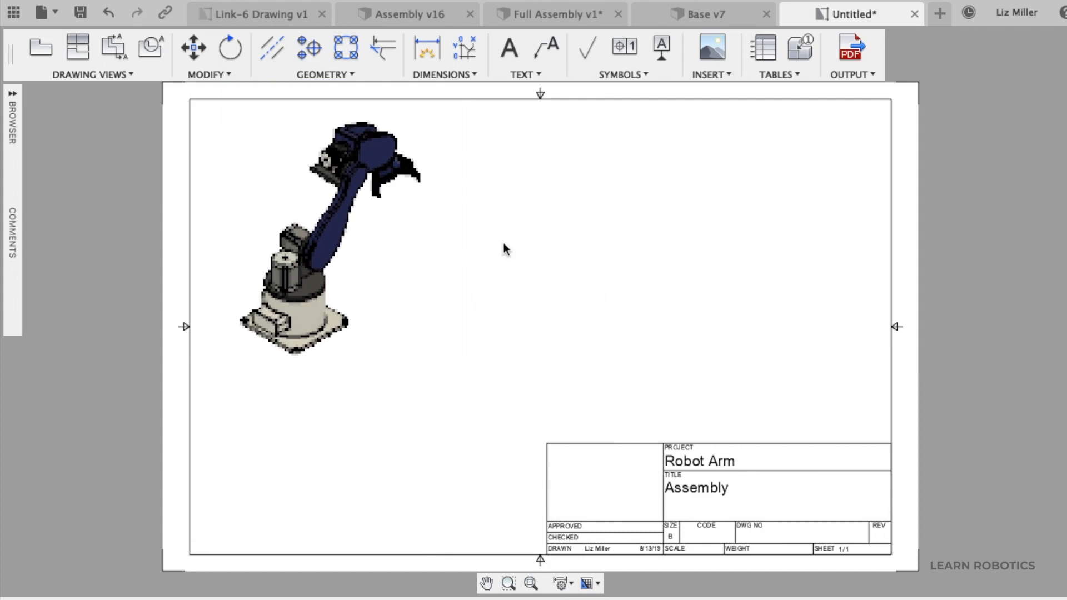
Add a shaded 1:4 base view of the New Exploded View representation in RIGHT orientation, beside the first view.
left_click(410, 361)
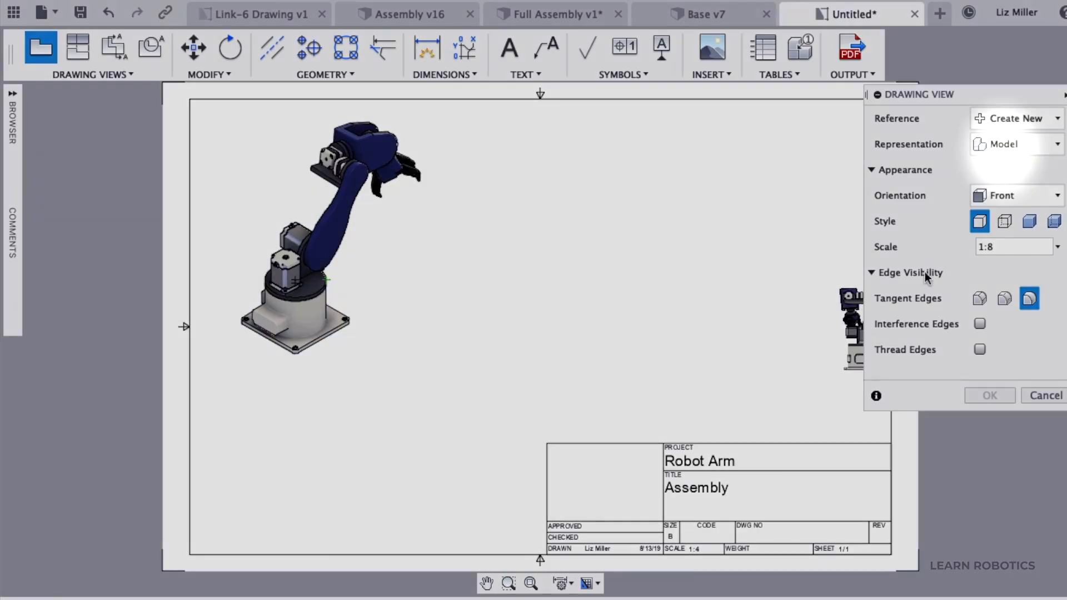
left_click(1026, 146)
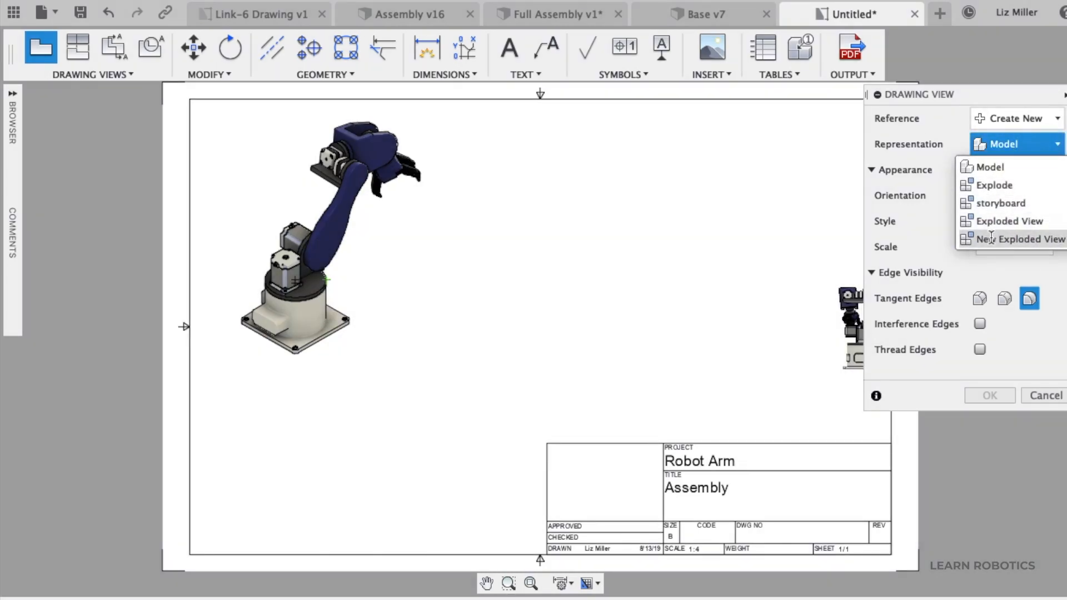
left_click(991, 237)
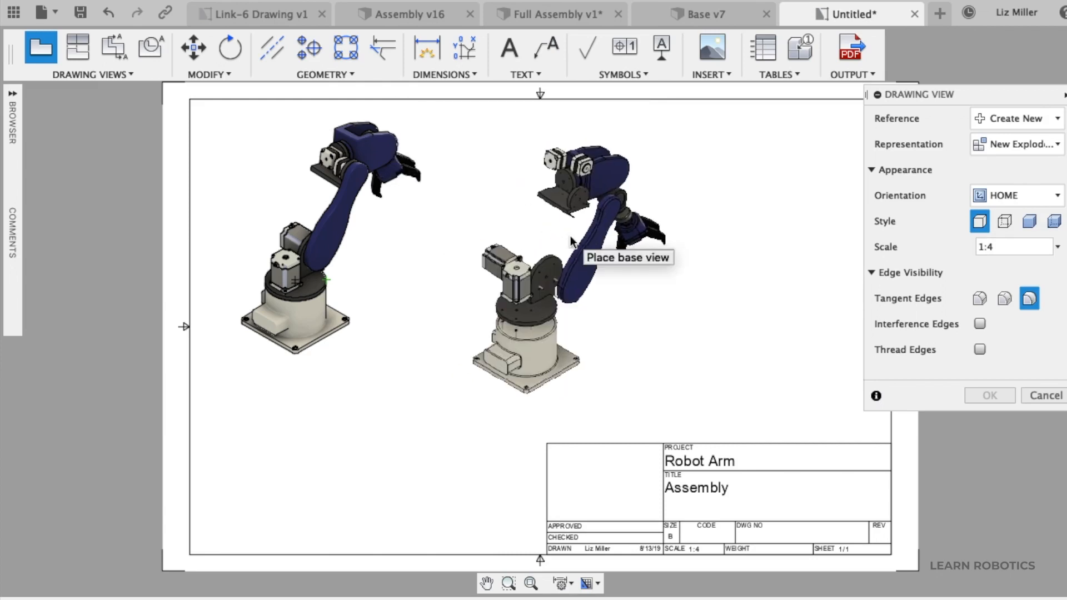
left_click(1032, 222)
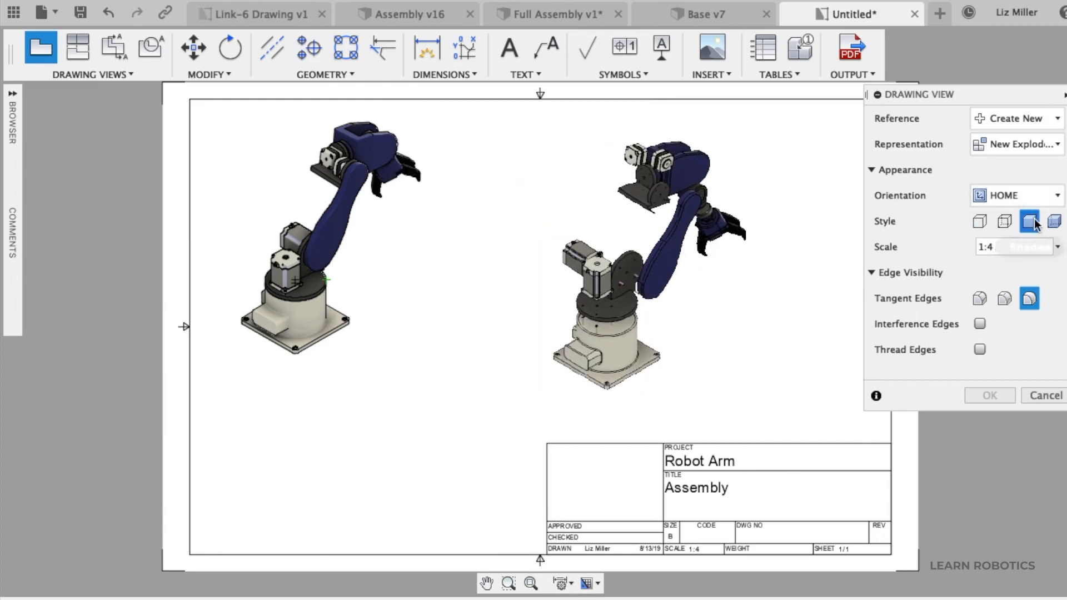
left_click(1058, 196)
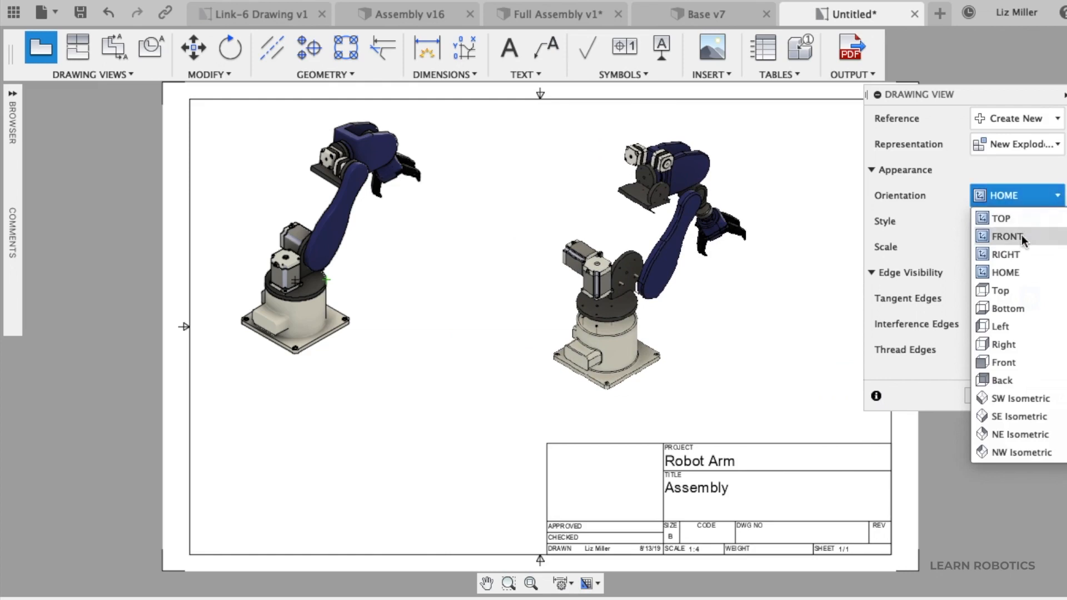
left_click(1005, 254)
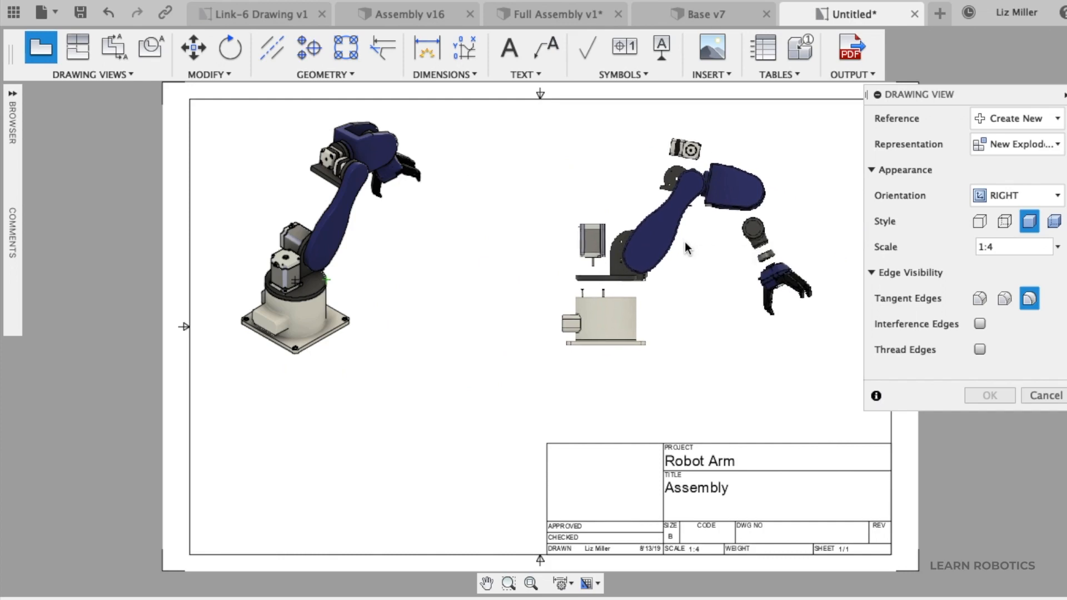
left_click(686, 246)
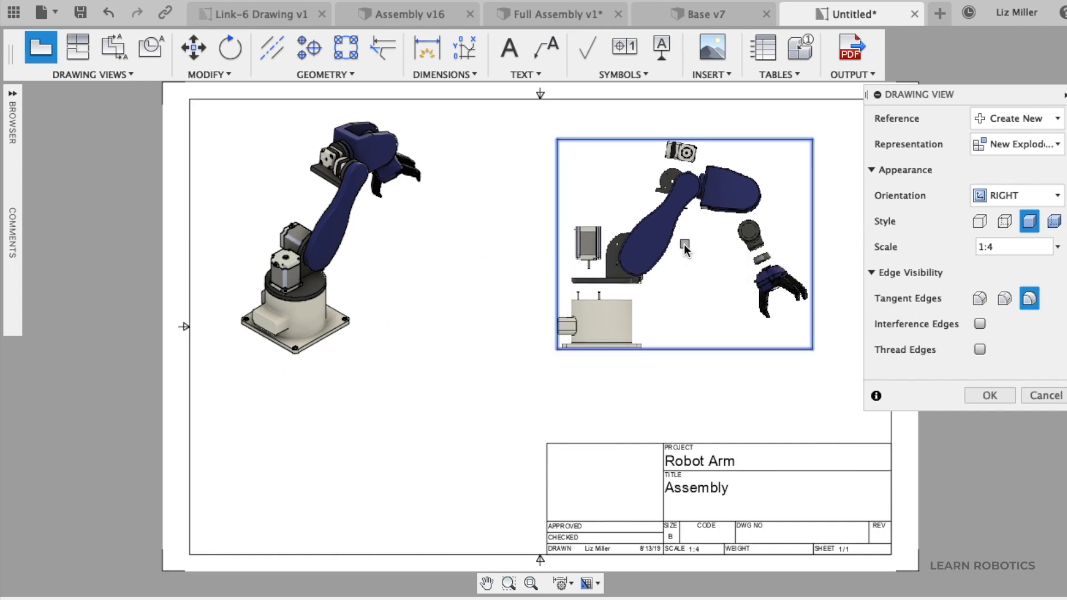
left_click(990, 396)
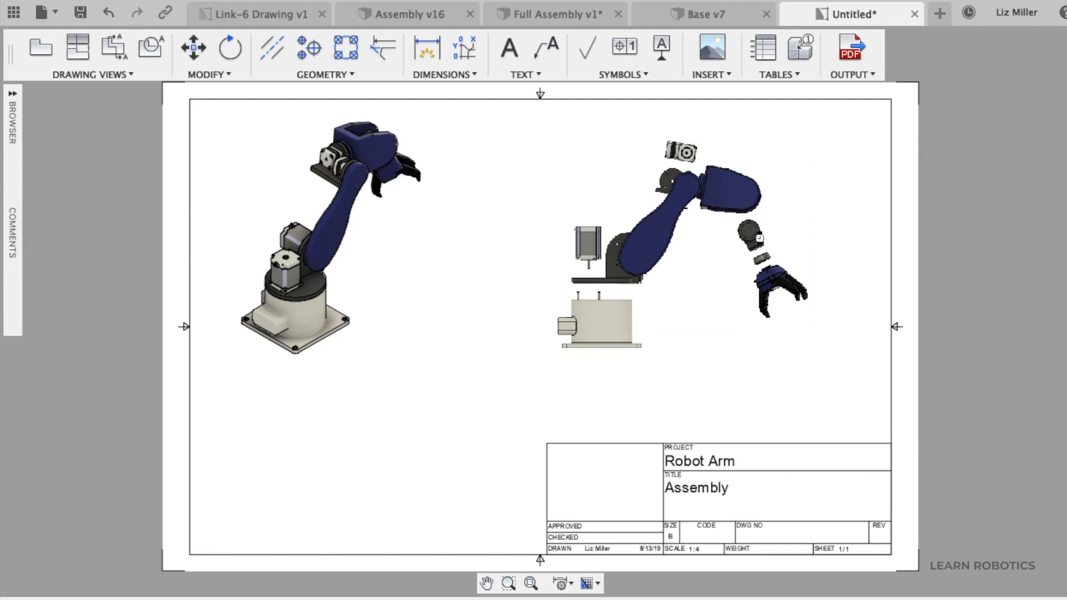
Generate a parts list table from the exploded drawing view and place it in the sheet's lower left corner.
left_click(778, 75)
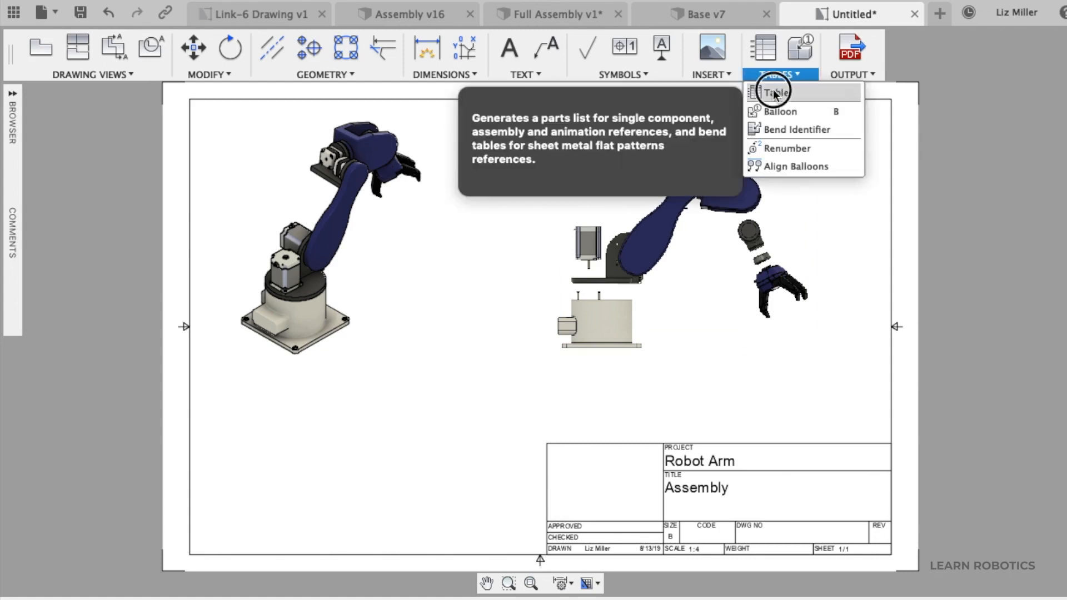
left_click(774, 90)
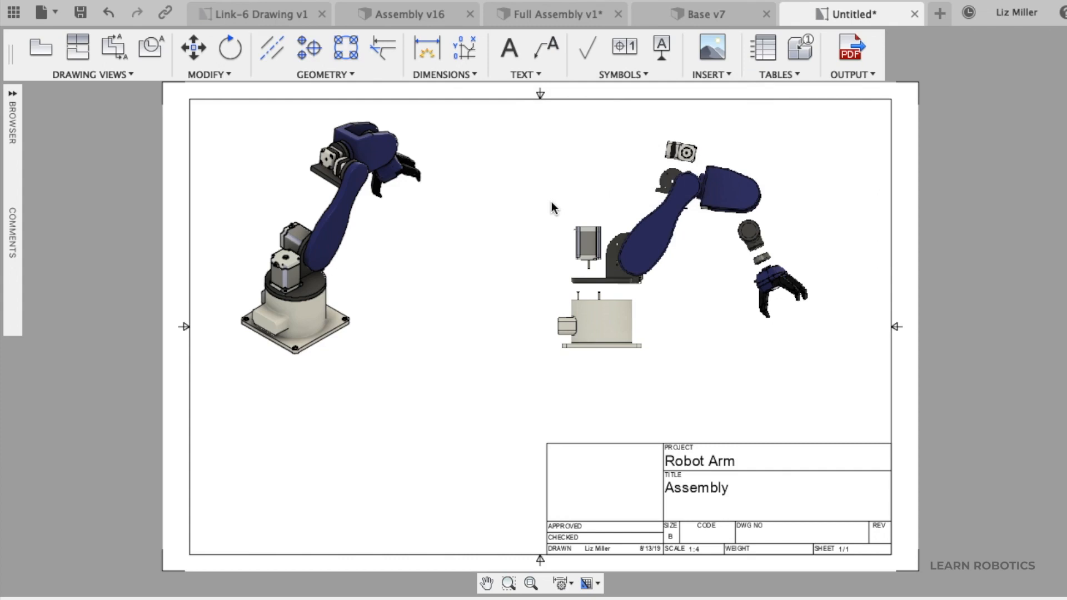
key("t")
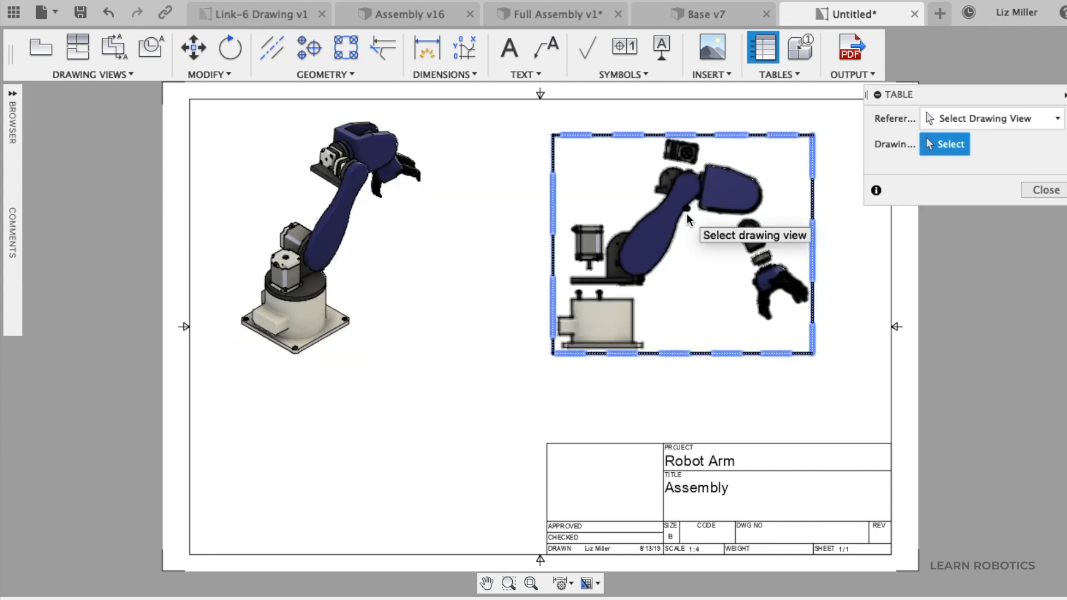
left_click(672, 225)
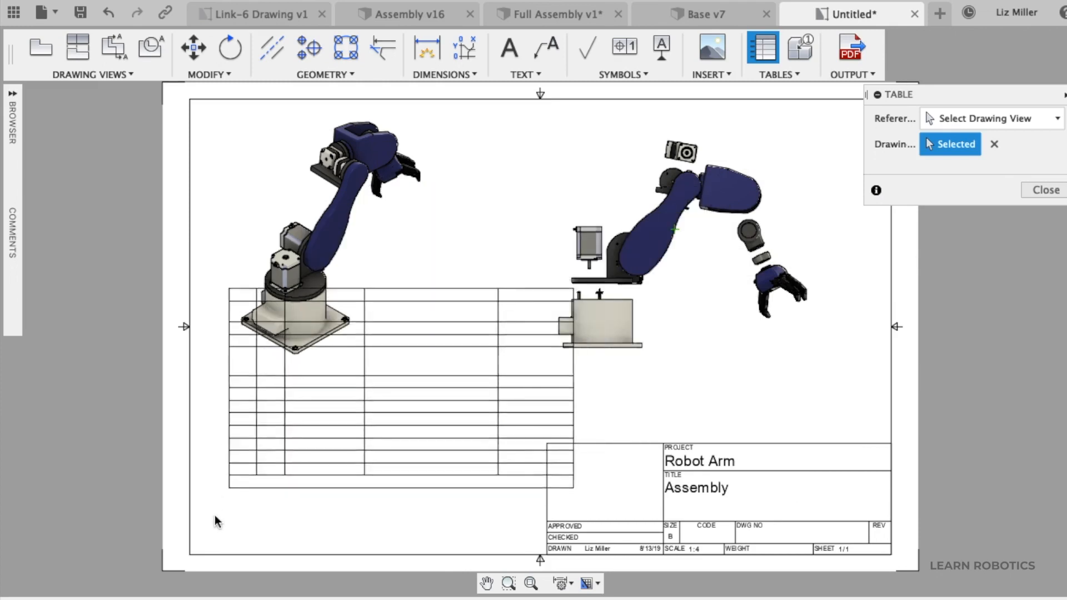
left_click(192, 554)
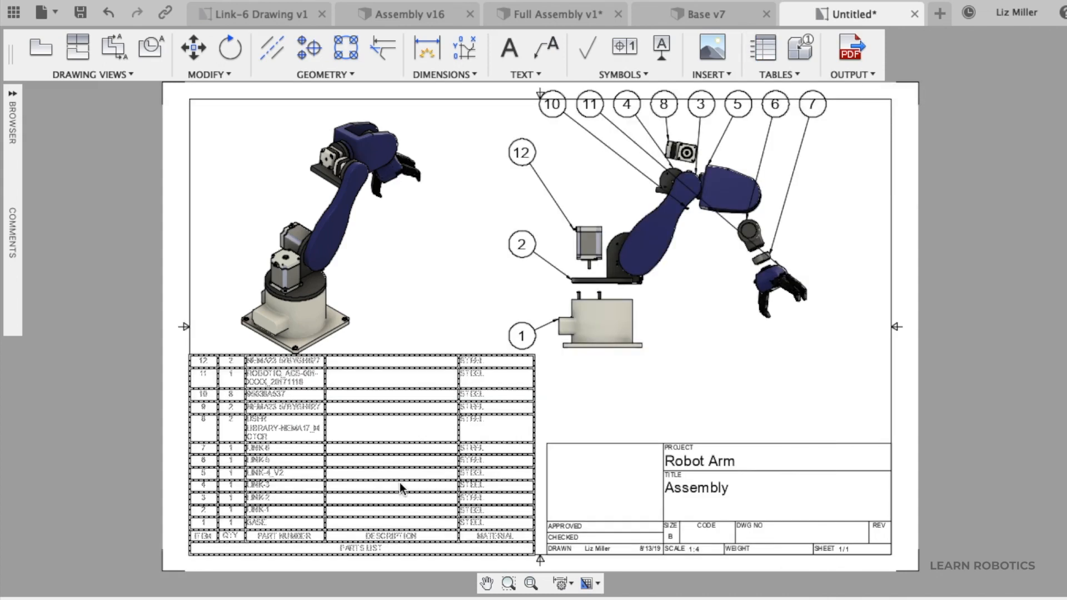
Set the parts list's table direction to Down.
double_click(361, 549)
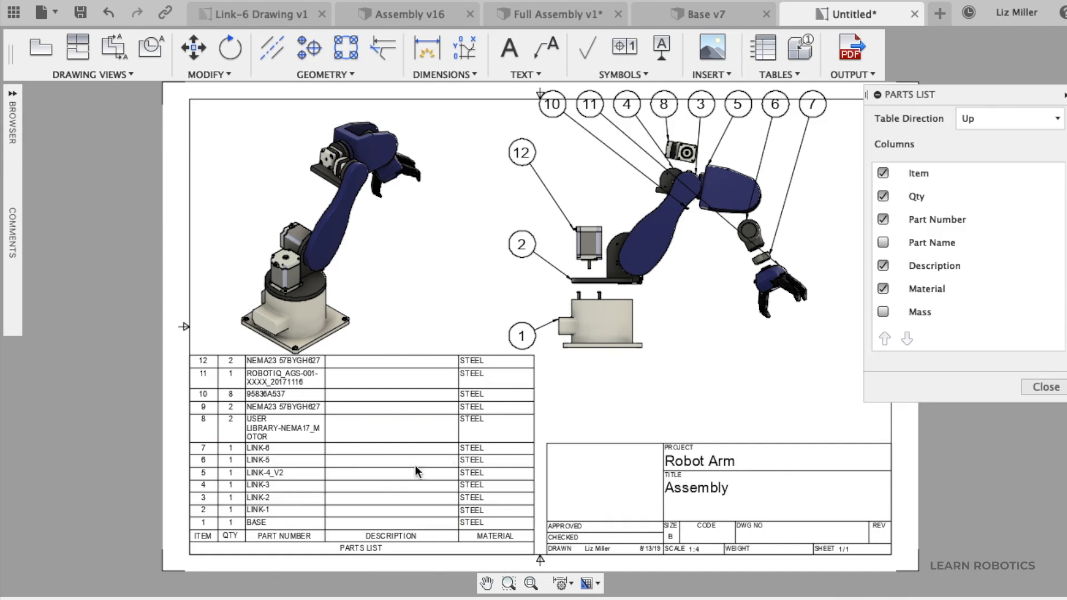
left_click(1032, 119)
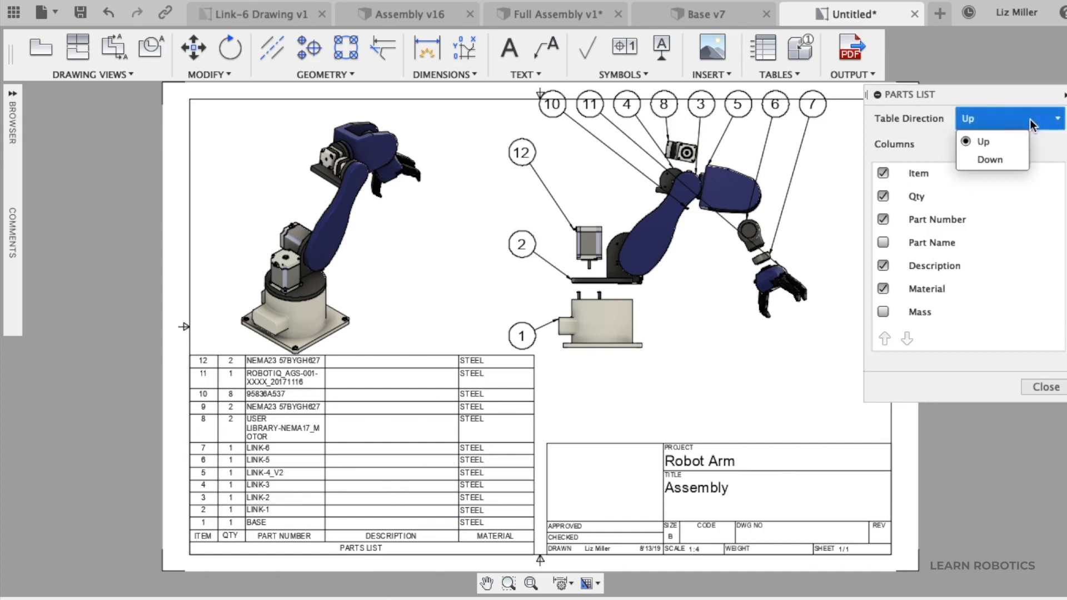
left_click(989, 160)
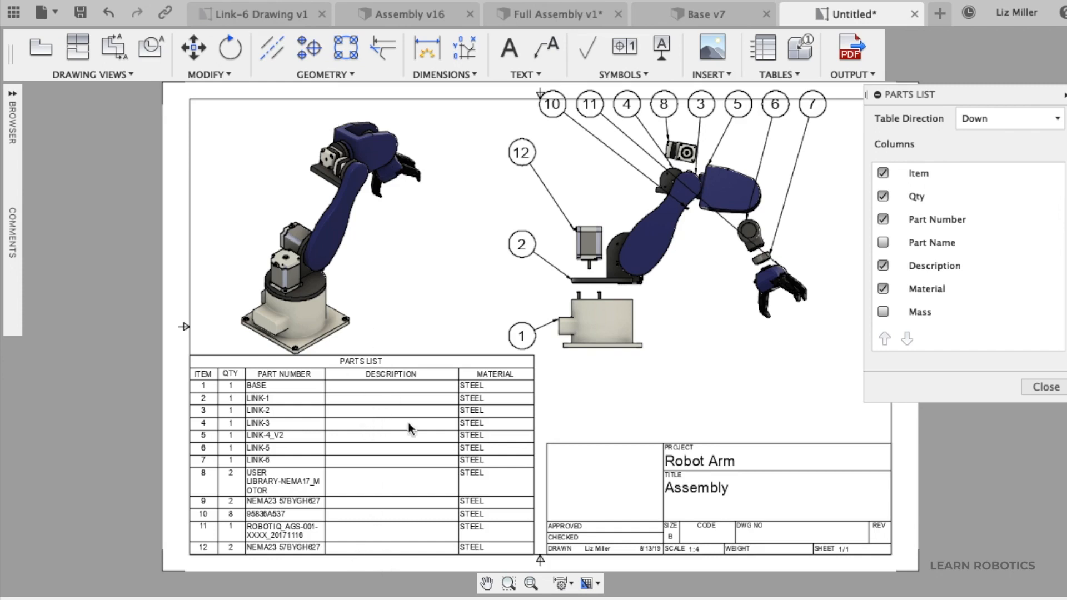
Remove the Description and Material columns from the parts list, ordering Description below Material in the column settings.
left_click(894, 266)
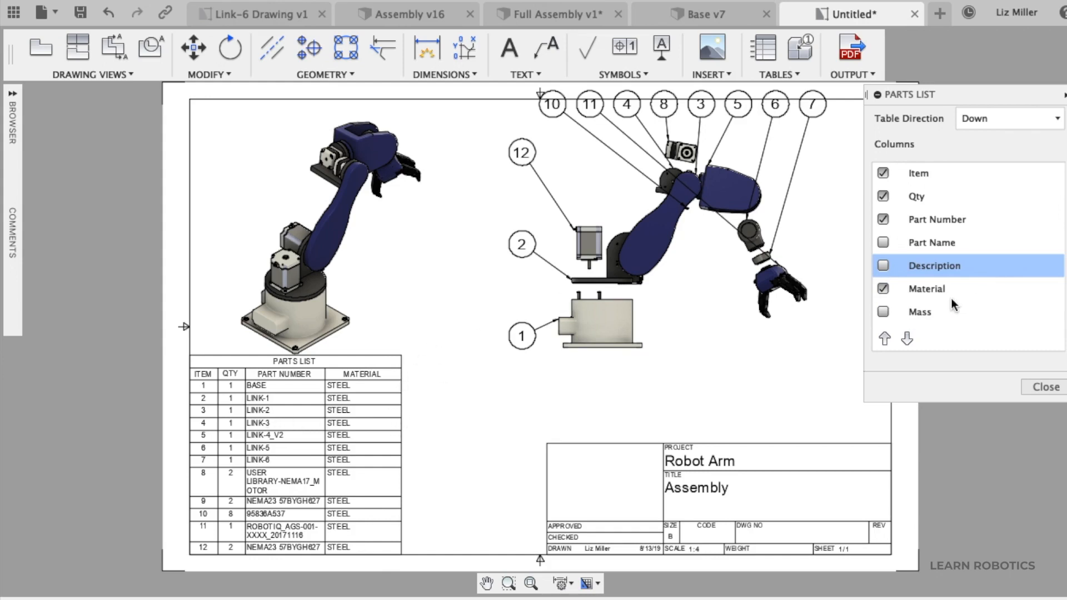
left_click(907, 339)
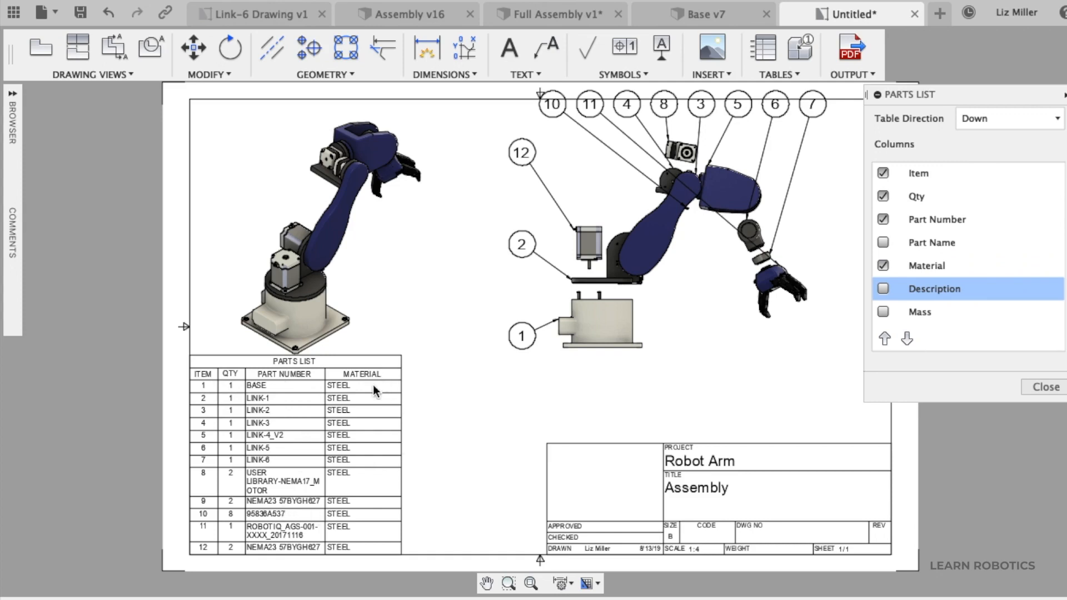
left_click(883, 266)
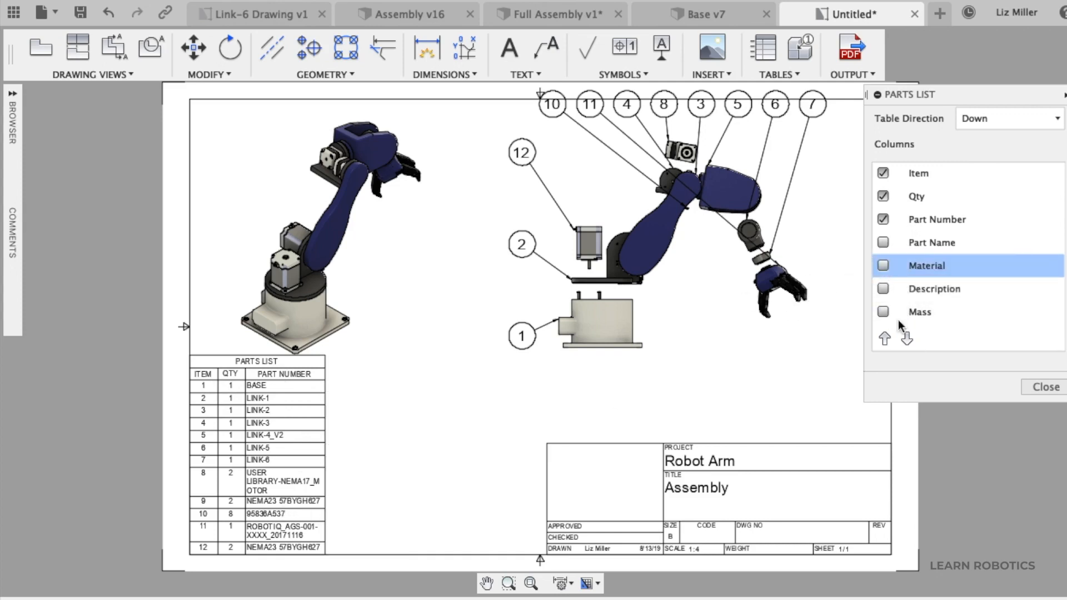
left_click(1044, 386)
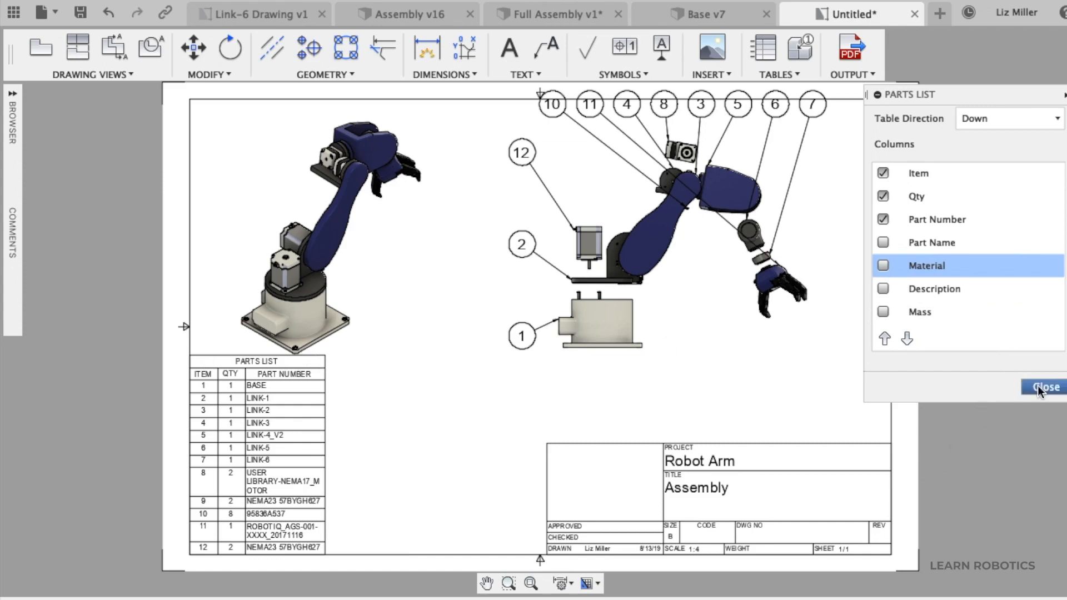
Widen the parts list's Part Number column to nearly reach the title block and move the table down onto the sheet's bottom border.
left_click(327, 368)
left_click_drag(327, 368, 532, 385)
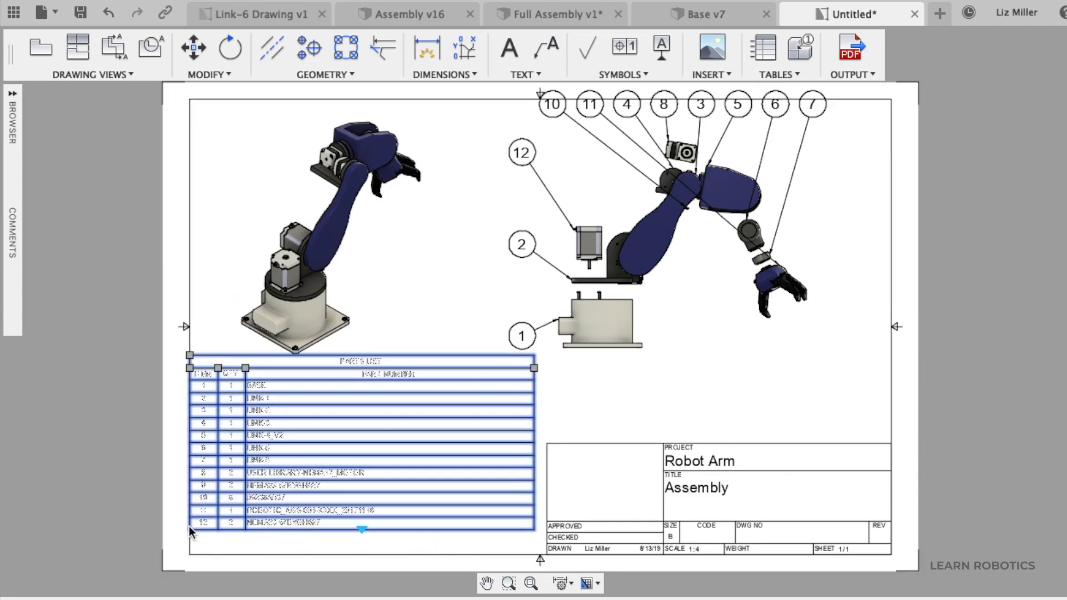
left_click(216, 356)
left_click(215, 355)
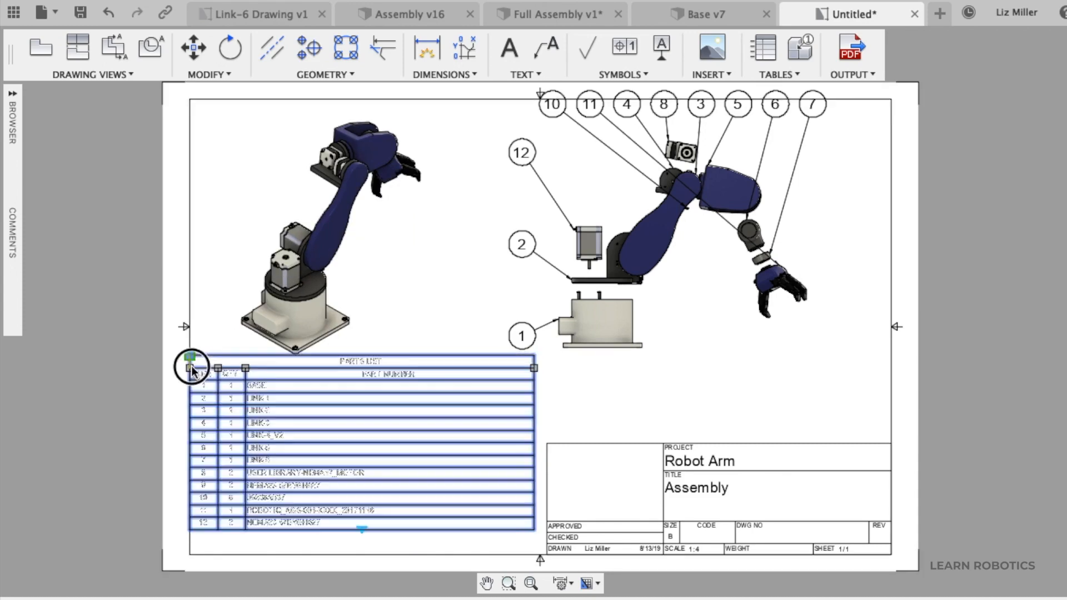
left_click(189, 380)
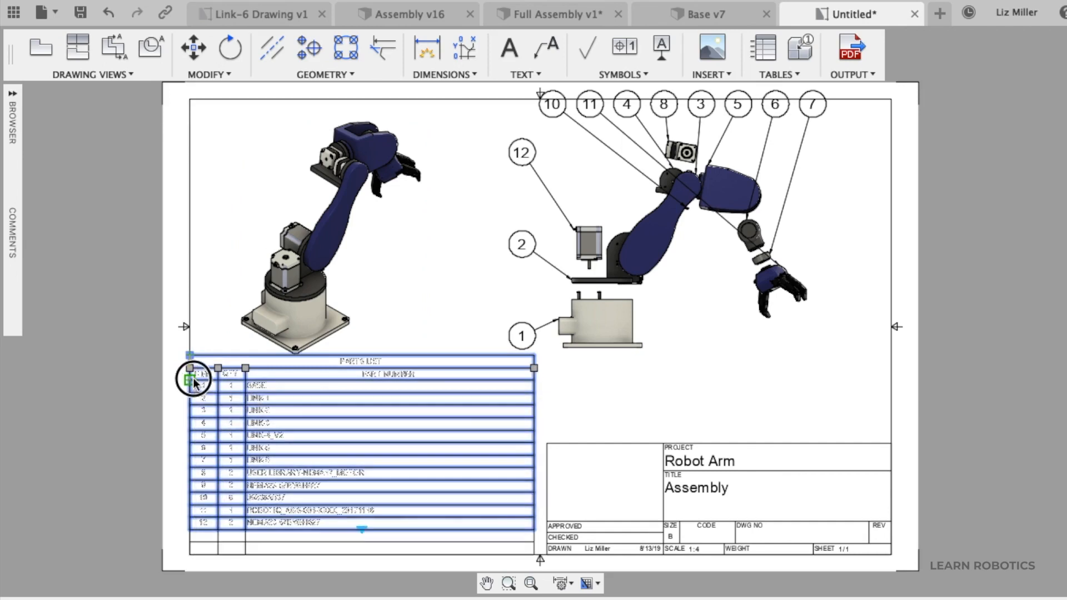
left_click(191, 379)
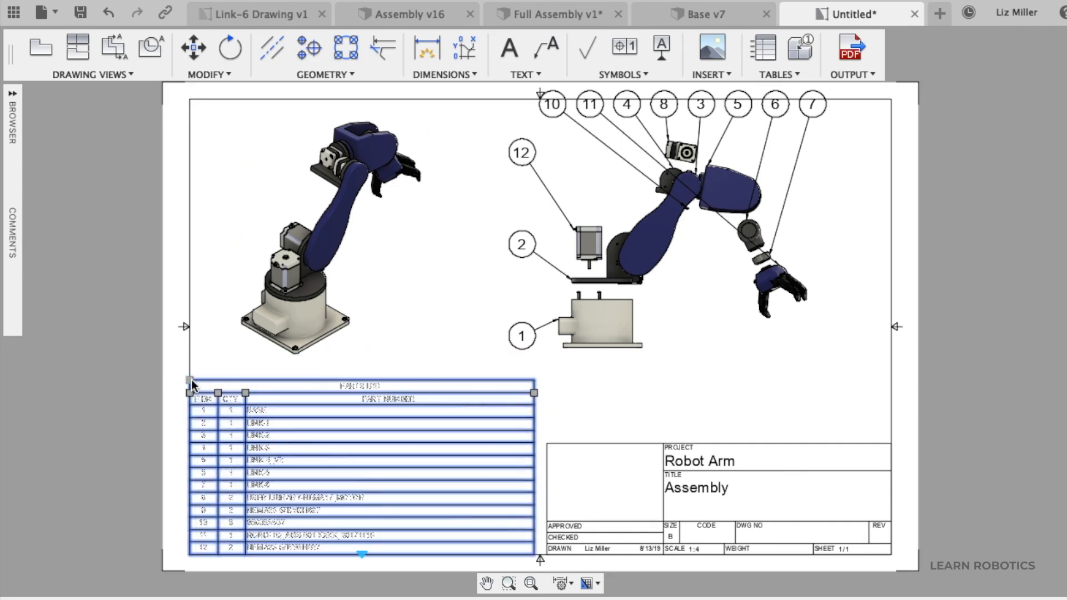
left_click(250, 345)
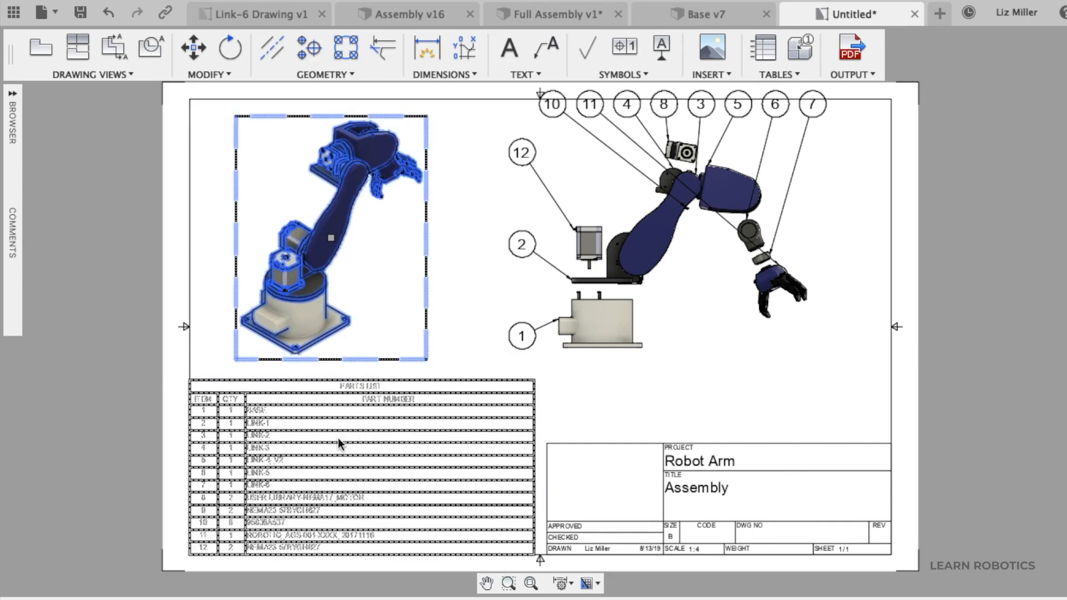
key("Escape")
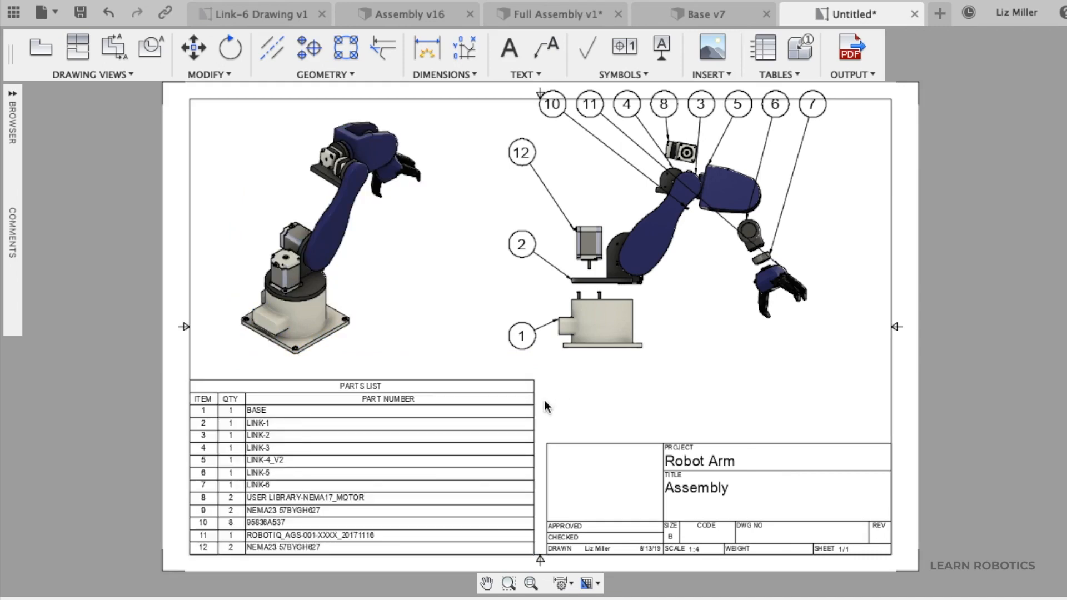
Move the exploded view with its balloons down and to the right, into the free space above the title block.
left_click(655, 244)
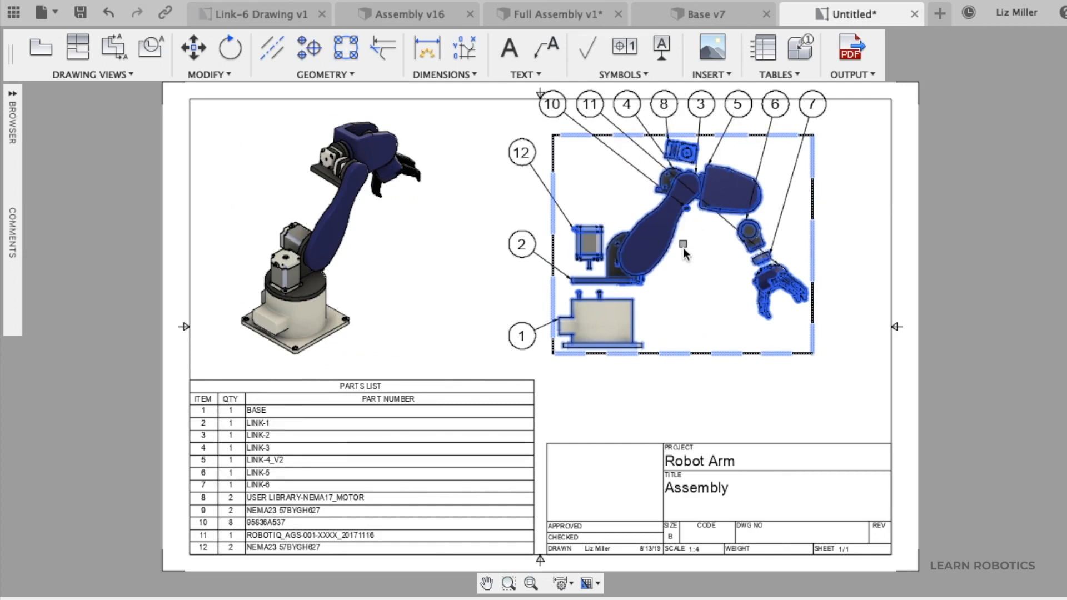
key("m")
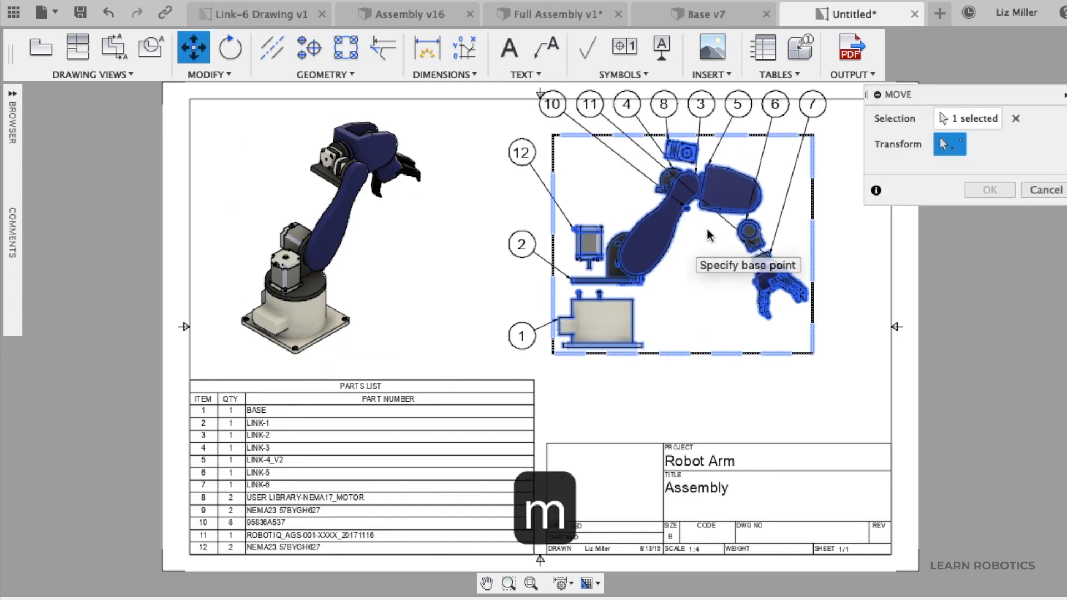
left_click(672, 229)
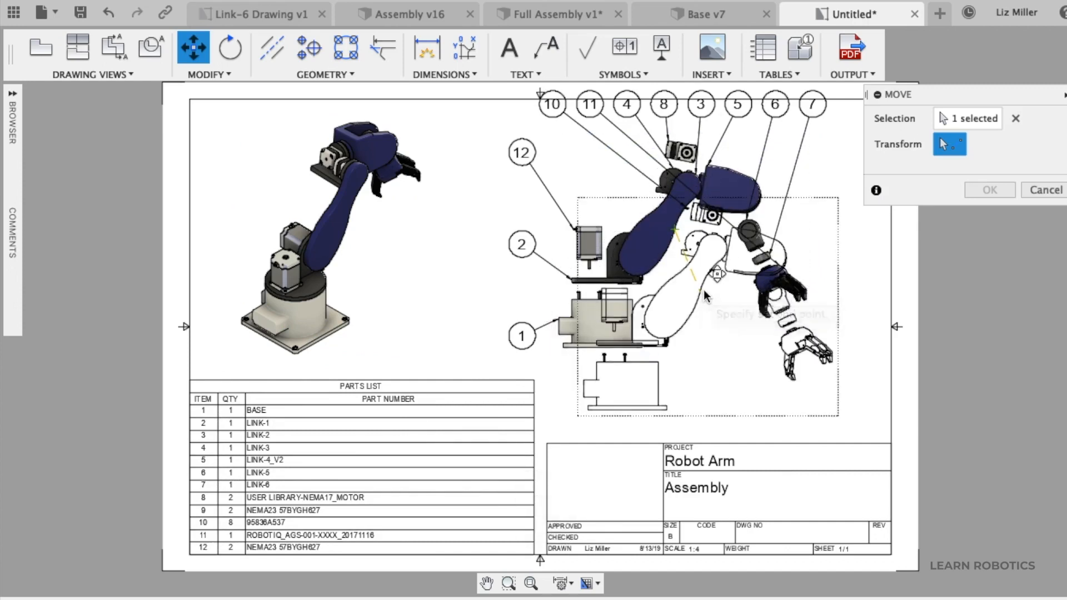
left_click(702, 293)
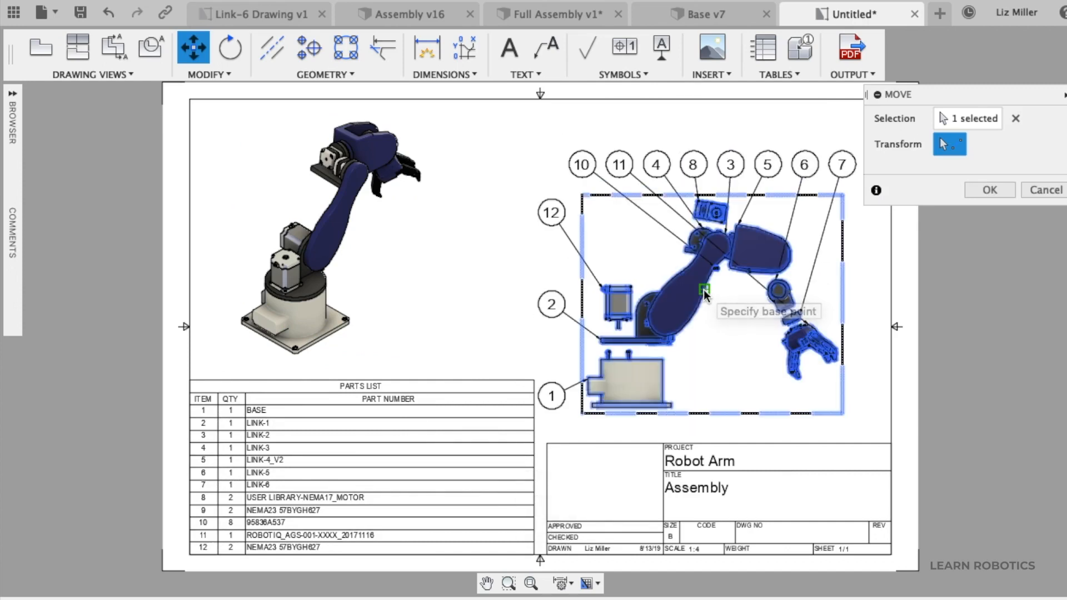
left_click(704, 289)
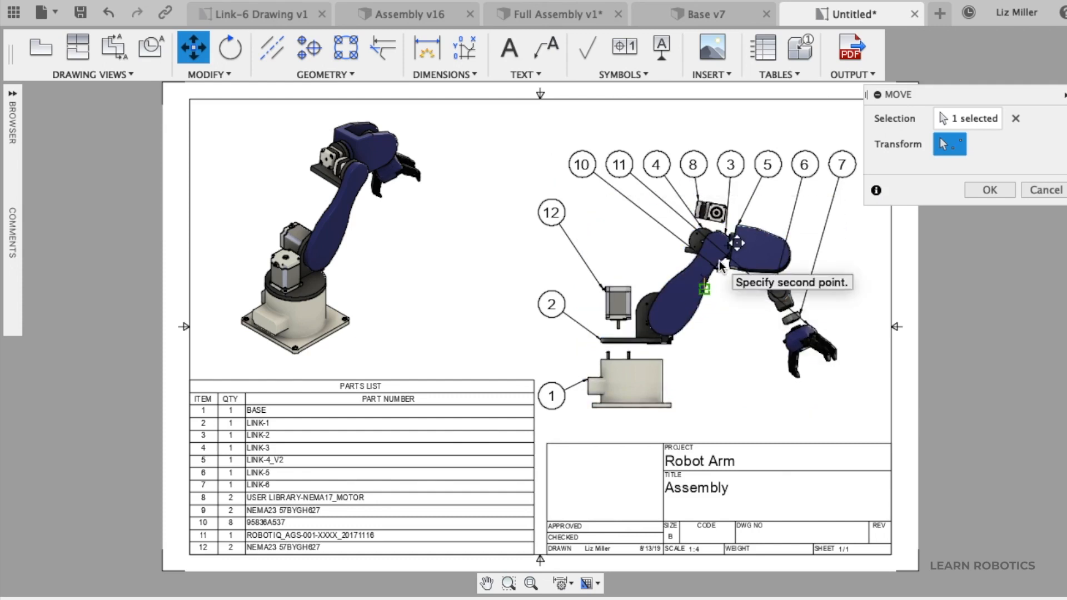
left_click(718, 263)
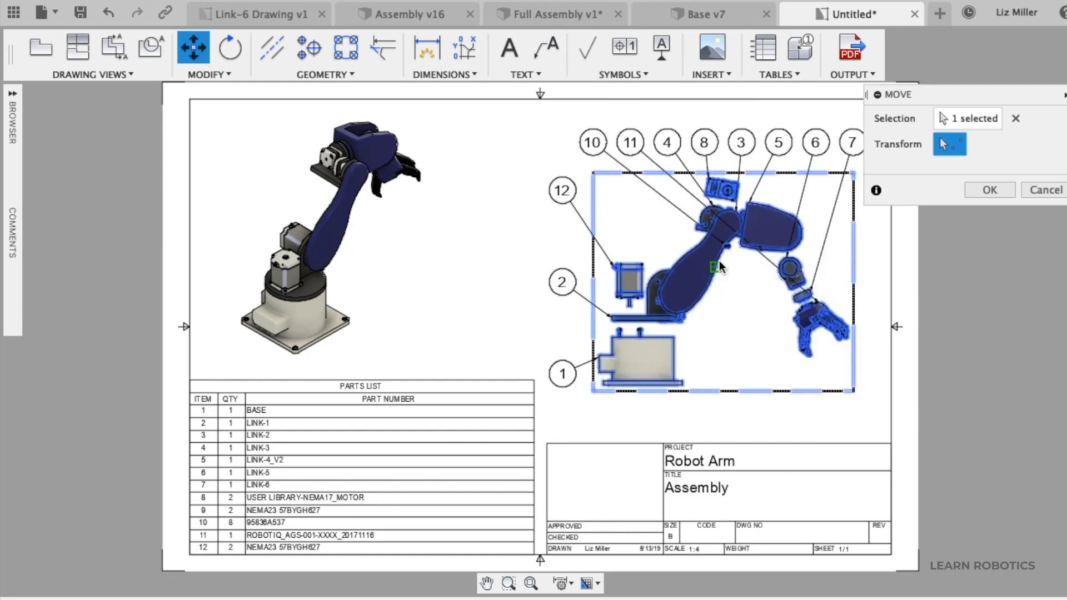
key("Return")
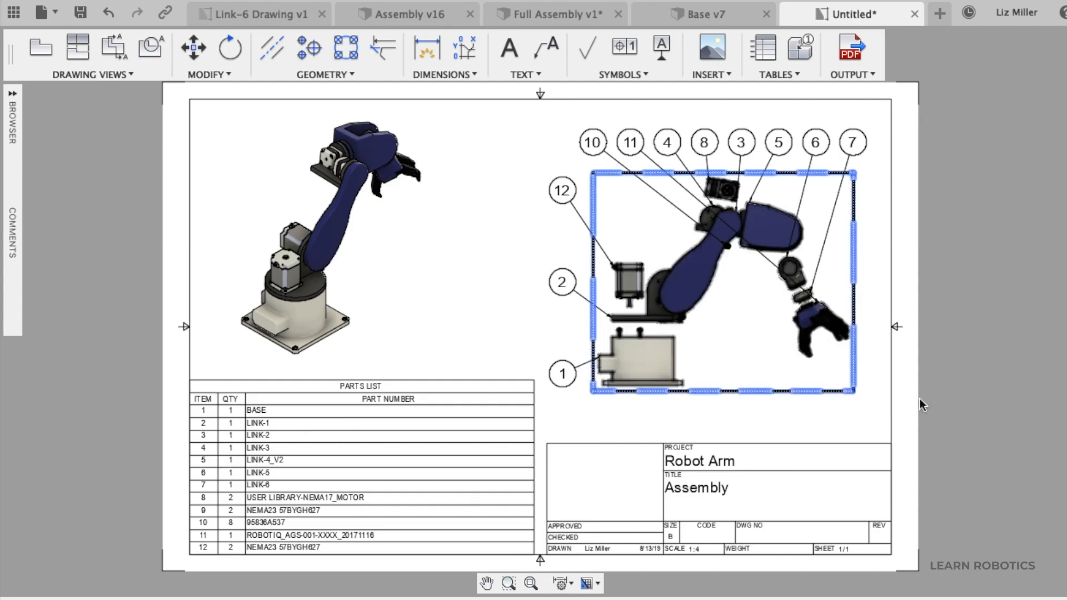
Open the title block for editing and examine its attribute fields, including the second title line.
left_click(692, 551)
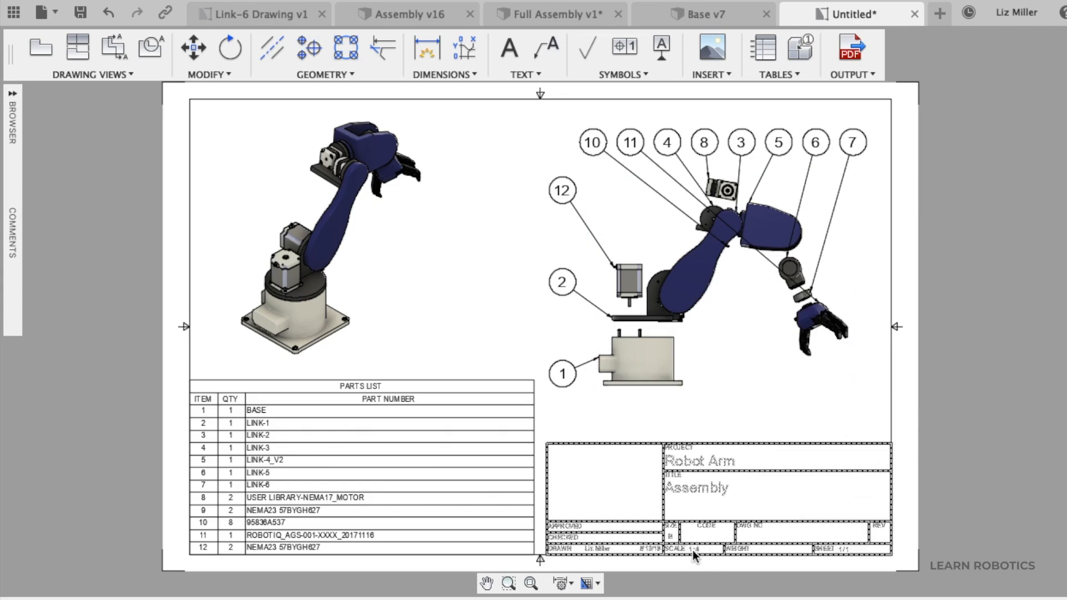
double_click(674, 462)
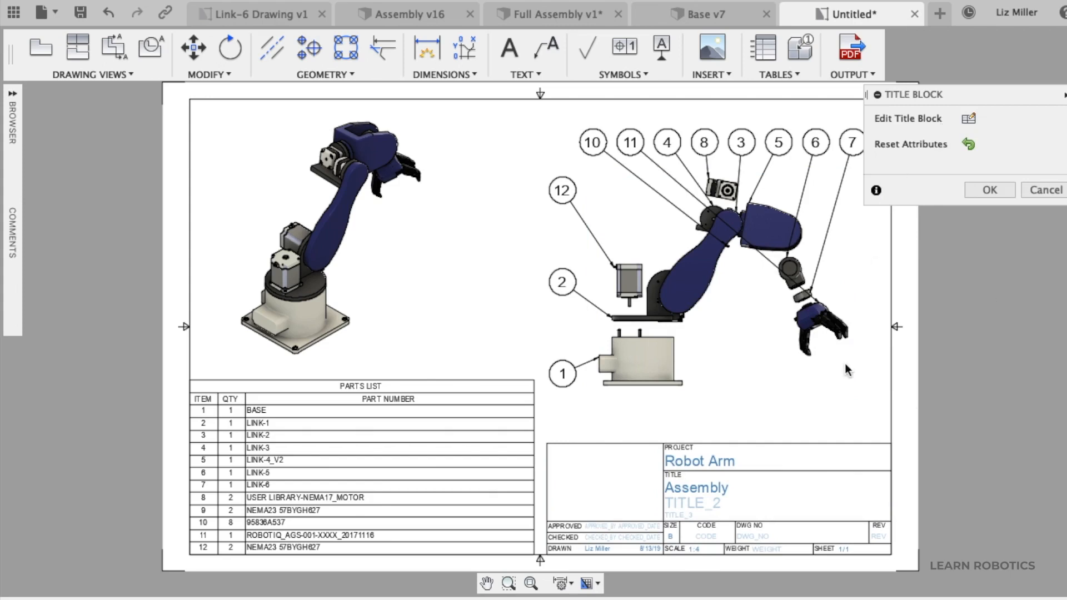
left_click(702, 503)
left_click(976, 191)
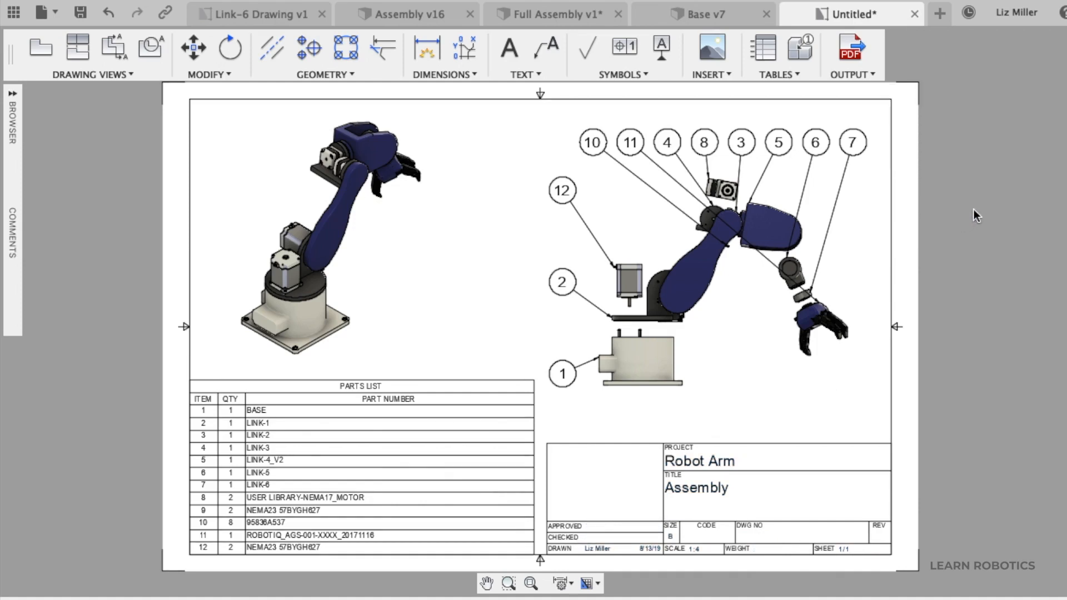
left_click(862, 73)
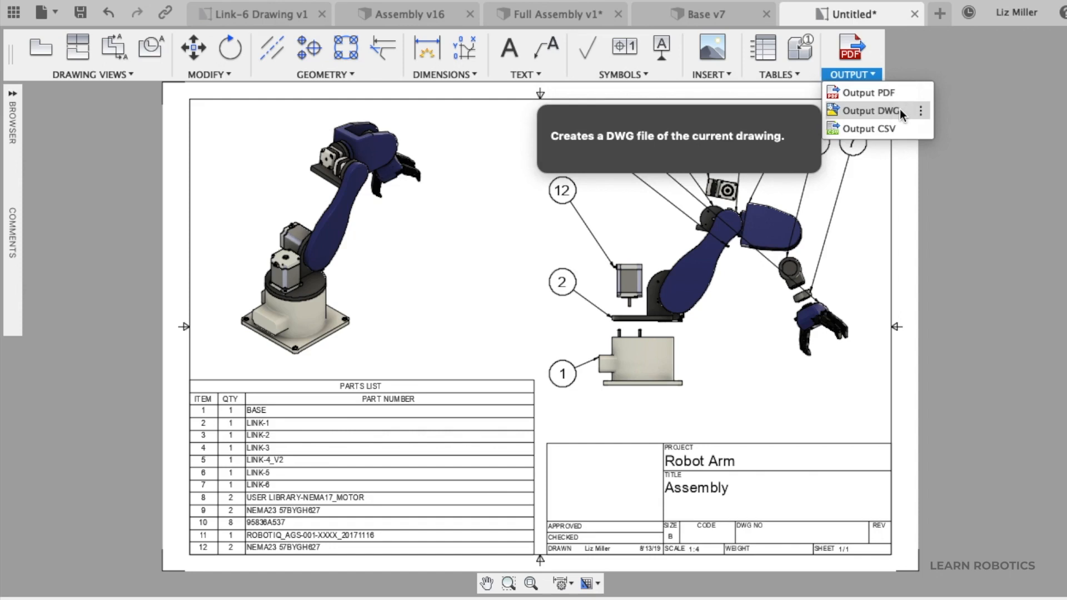
left_click(966, 169)
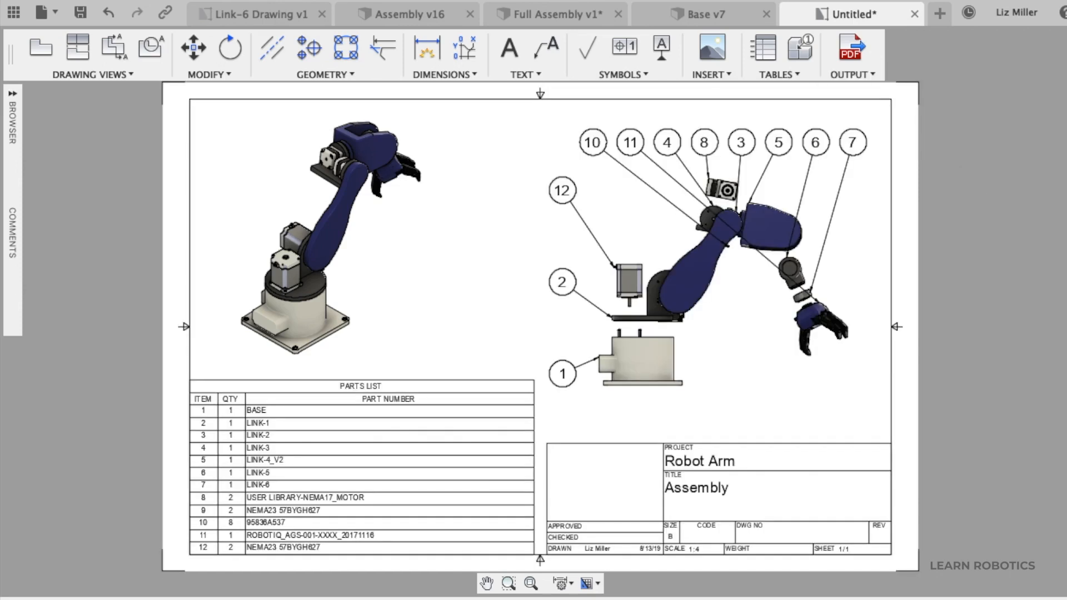